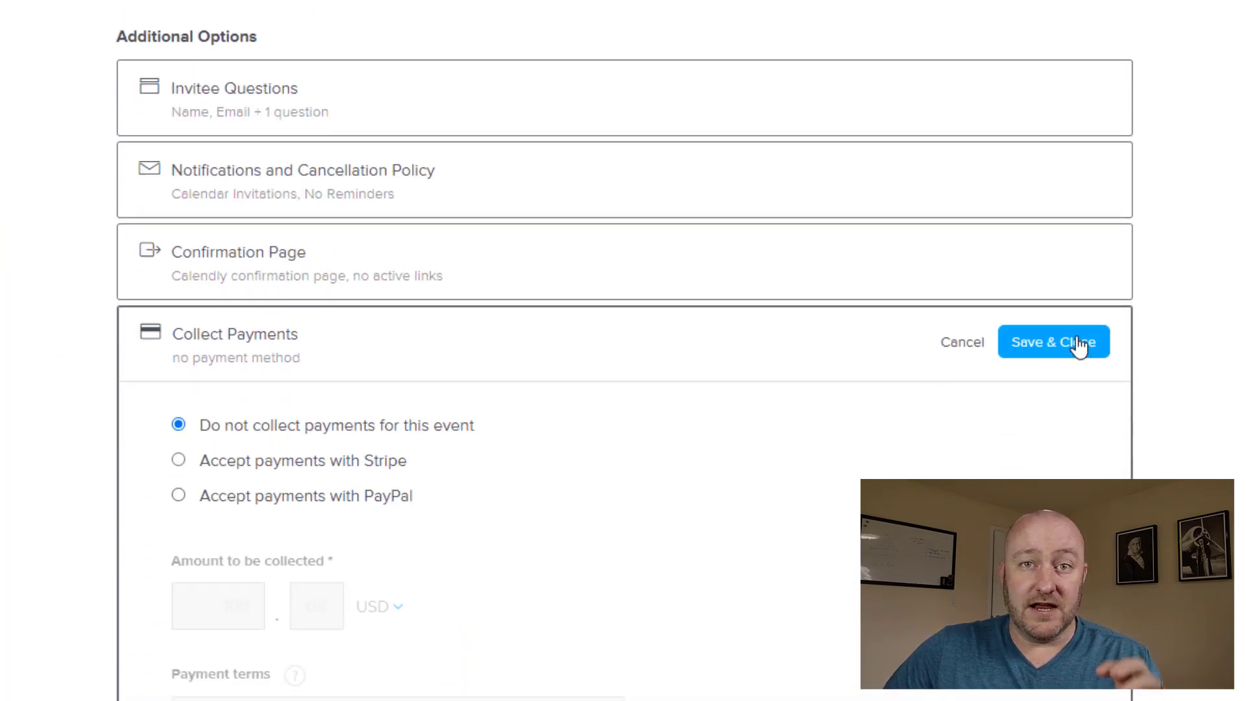
Save the round robin Example Event with 'Do not collect payments for this event' selected
left_click(1077, 344)
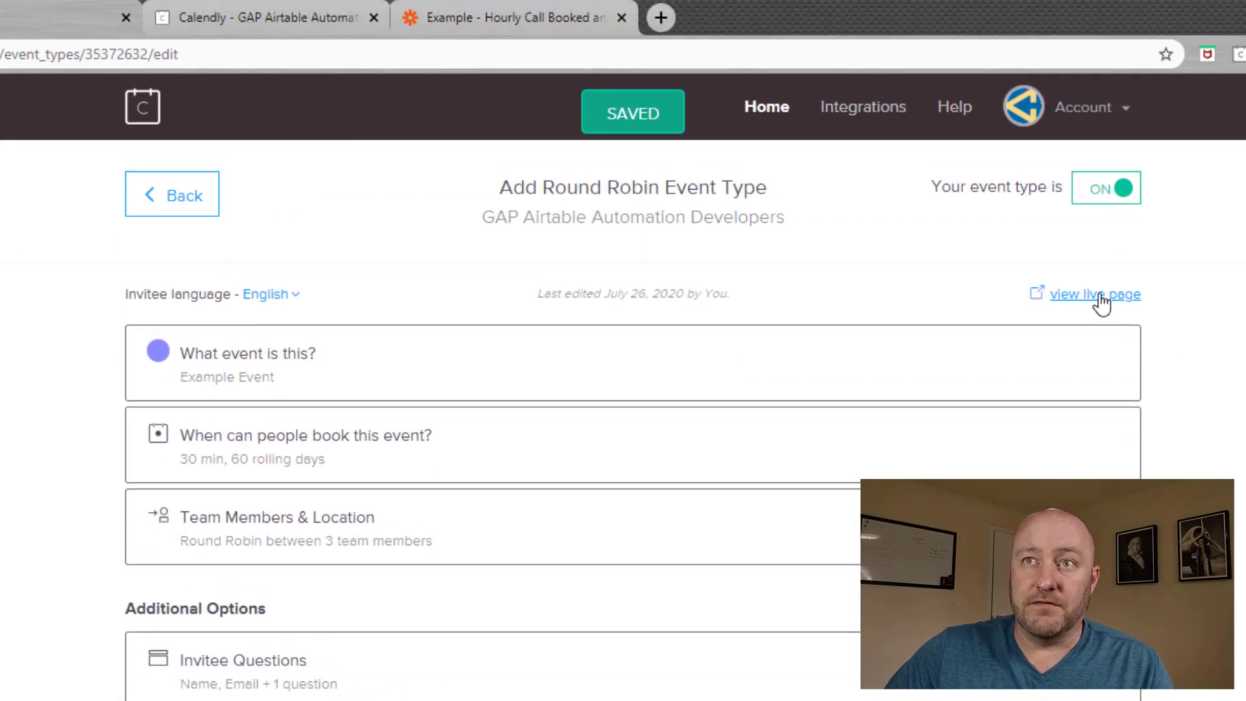
On the Example Event's live booking page, choose and confirm 9:30am on Monday, July 27, 2020
left_click(1097, 296)
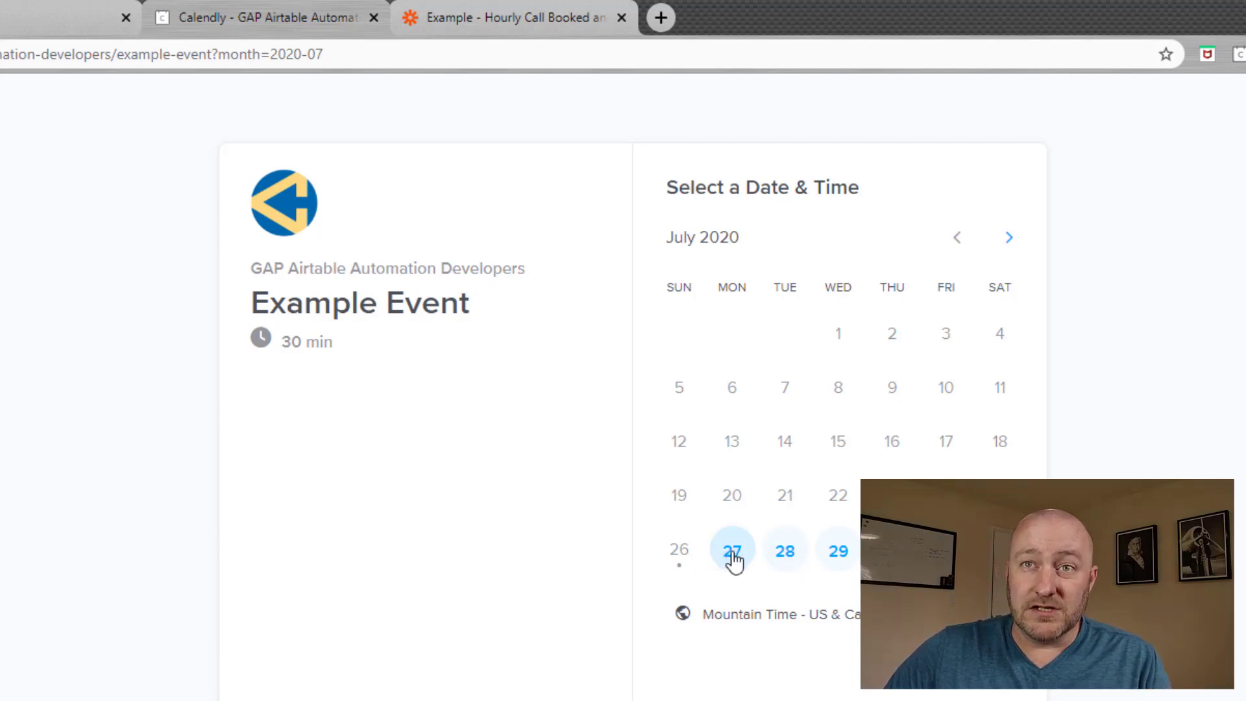
left_click(915, 467)
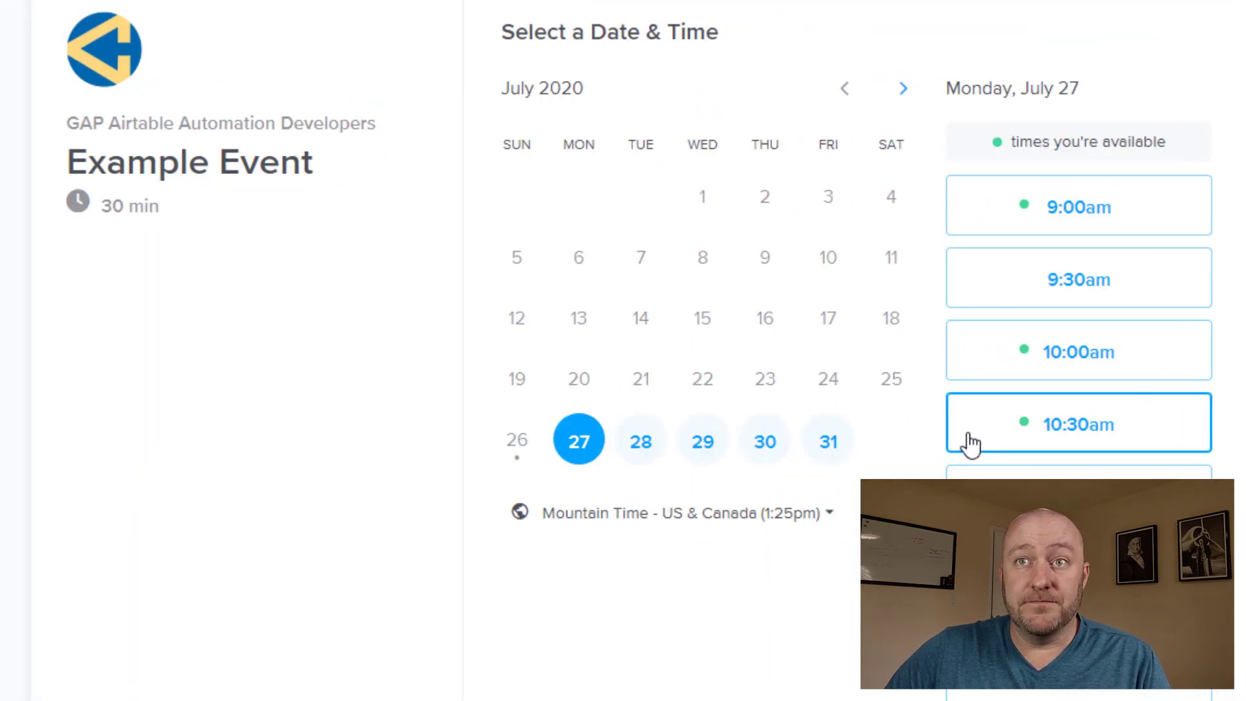
left_click(1050, 289)
left_click(1131, 304)
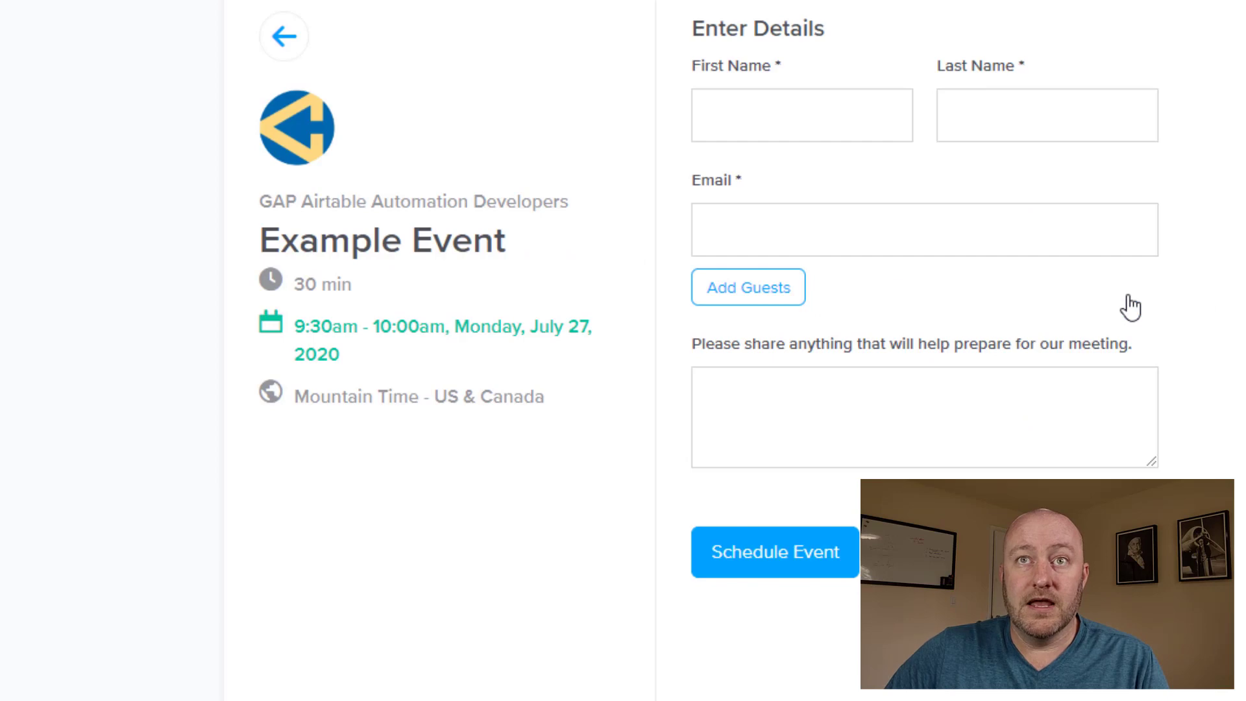
Enter the invitee's name, email and note 'Example information for this test.', then schedule
left_click(766, 129)
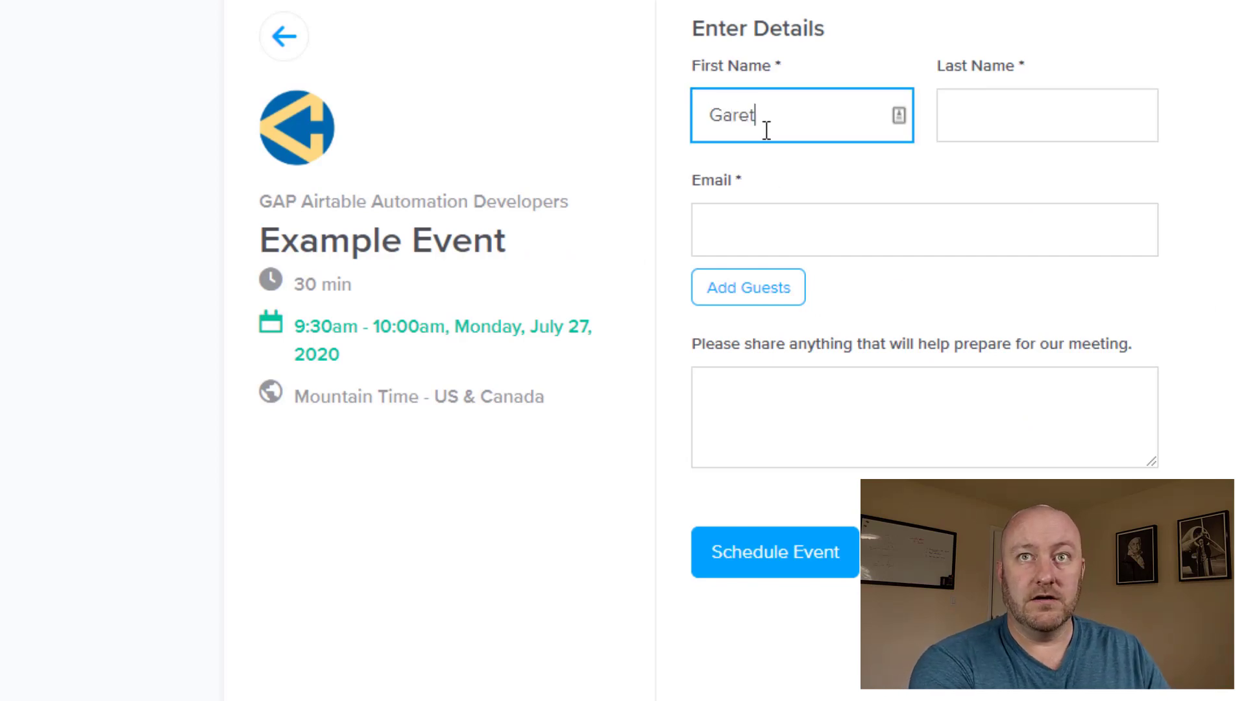
key("Tab")
key("Tab")
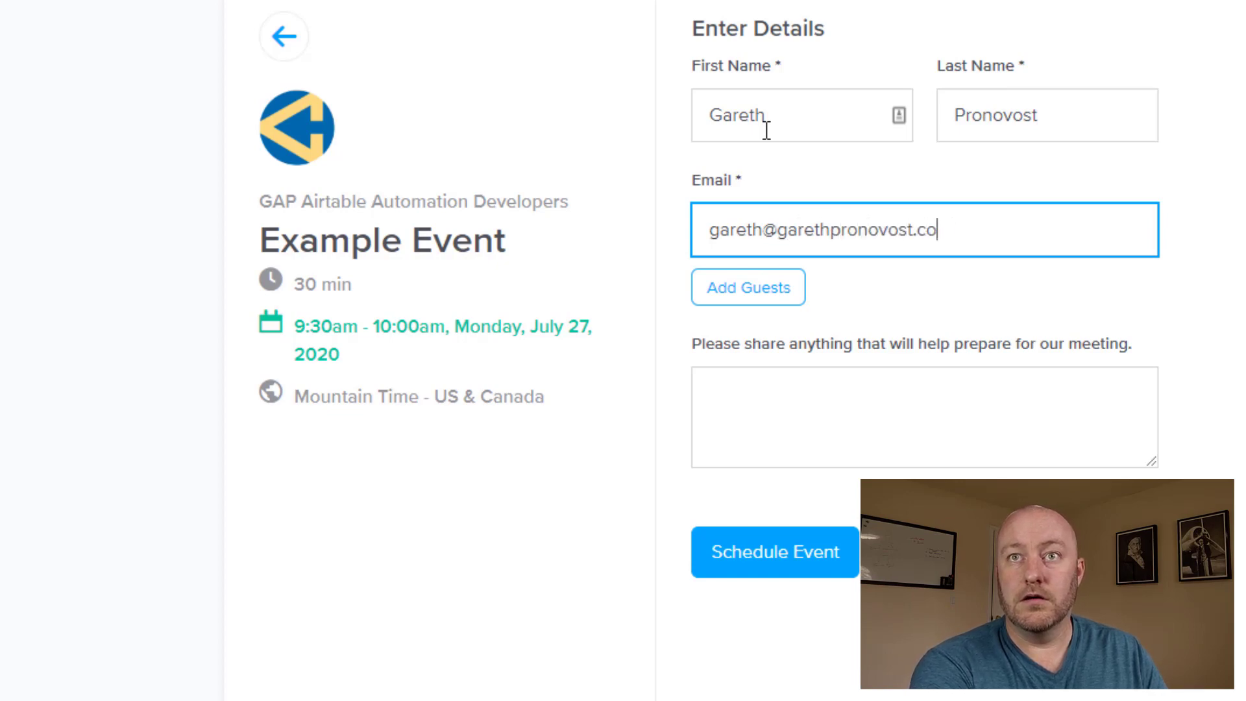
key("Tab")
key("Tab")
type("Exampl")
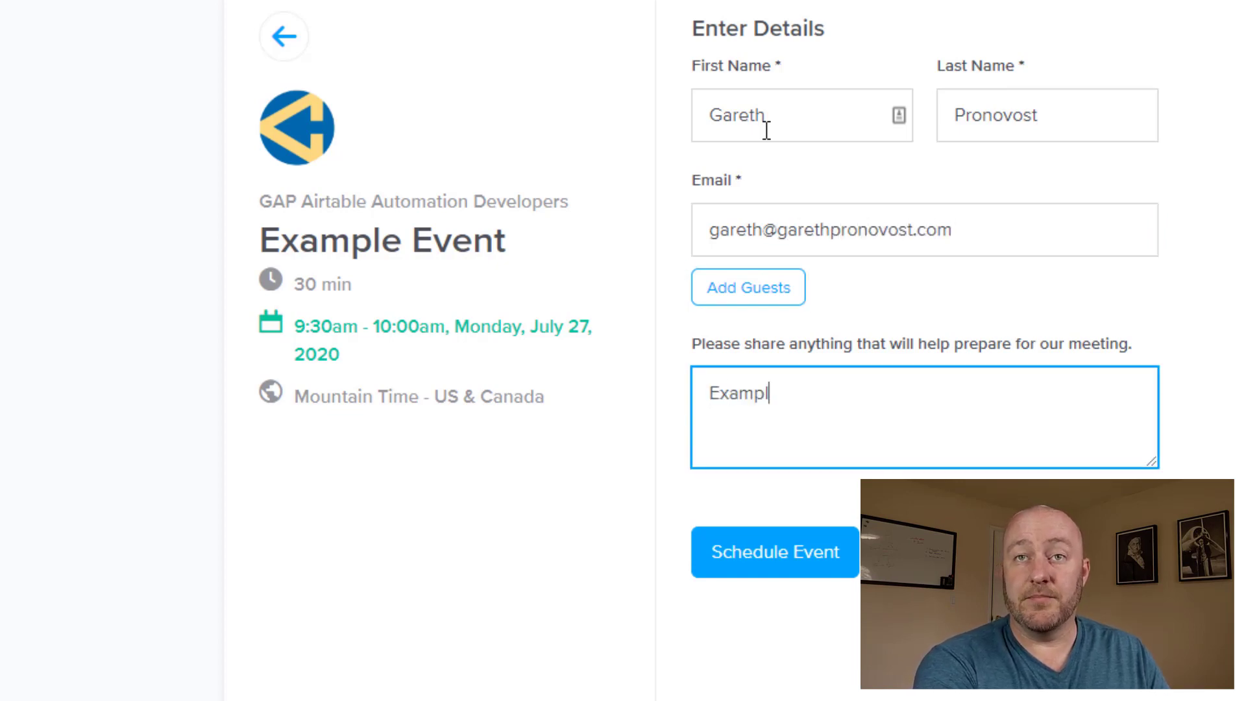
type("e information f")
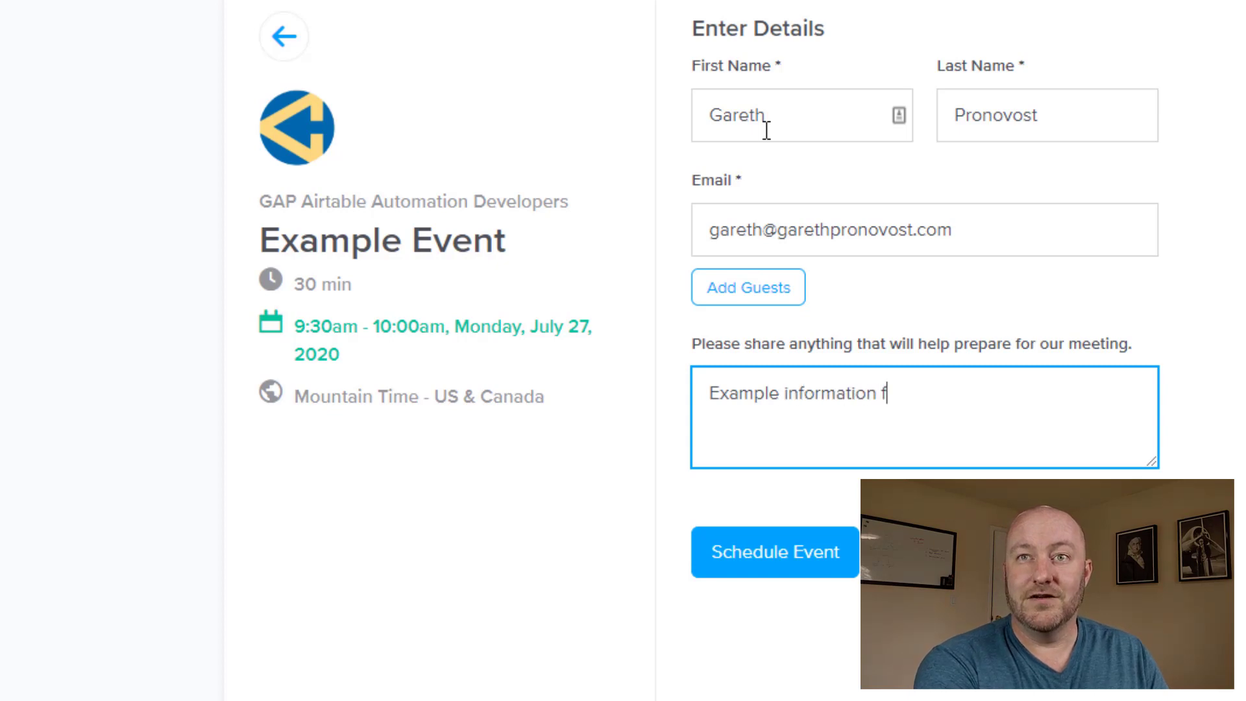
type("or this test.")
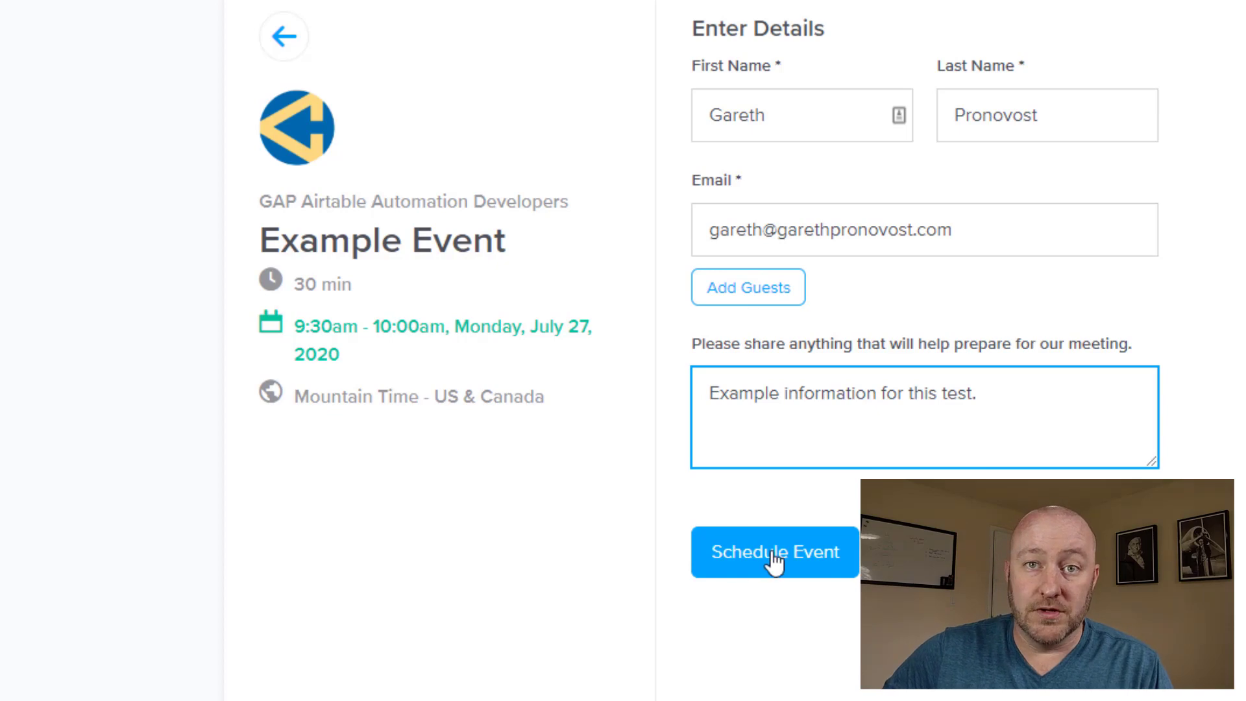
left_click(774, 561)
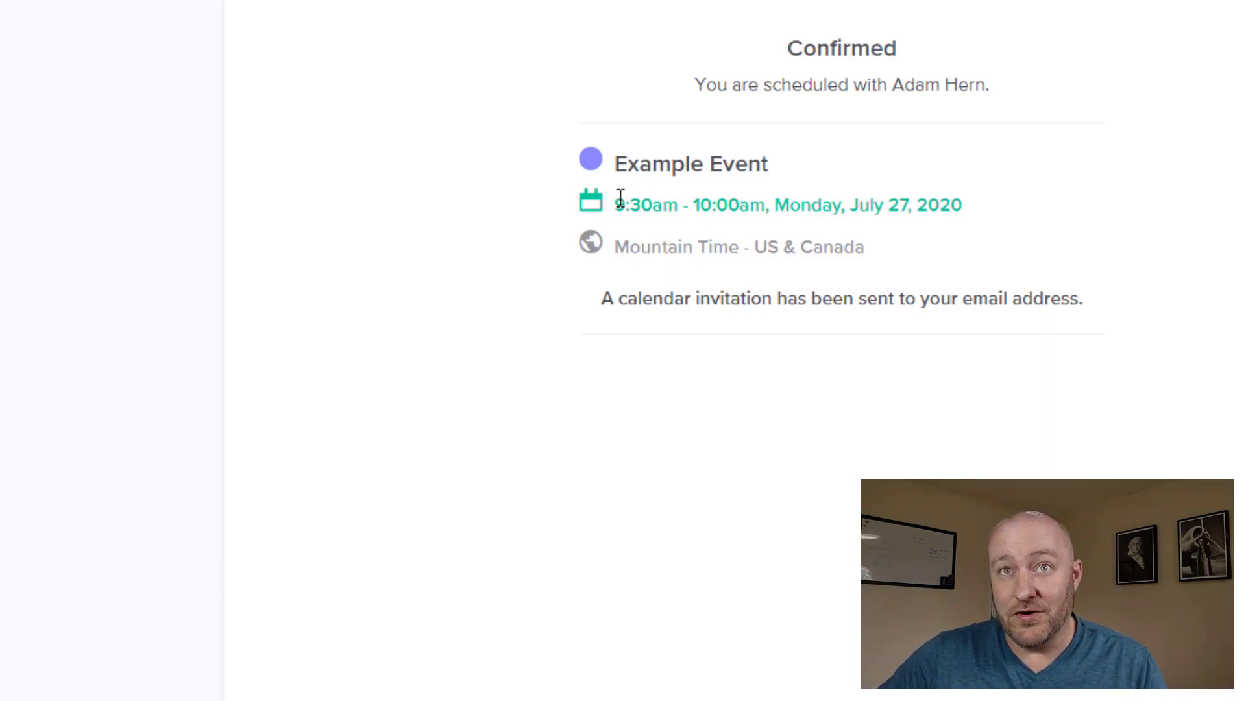
left_click_drag(620, 197, 946, 204)
left_click(893, 203)
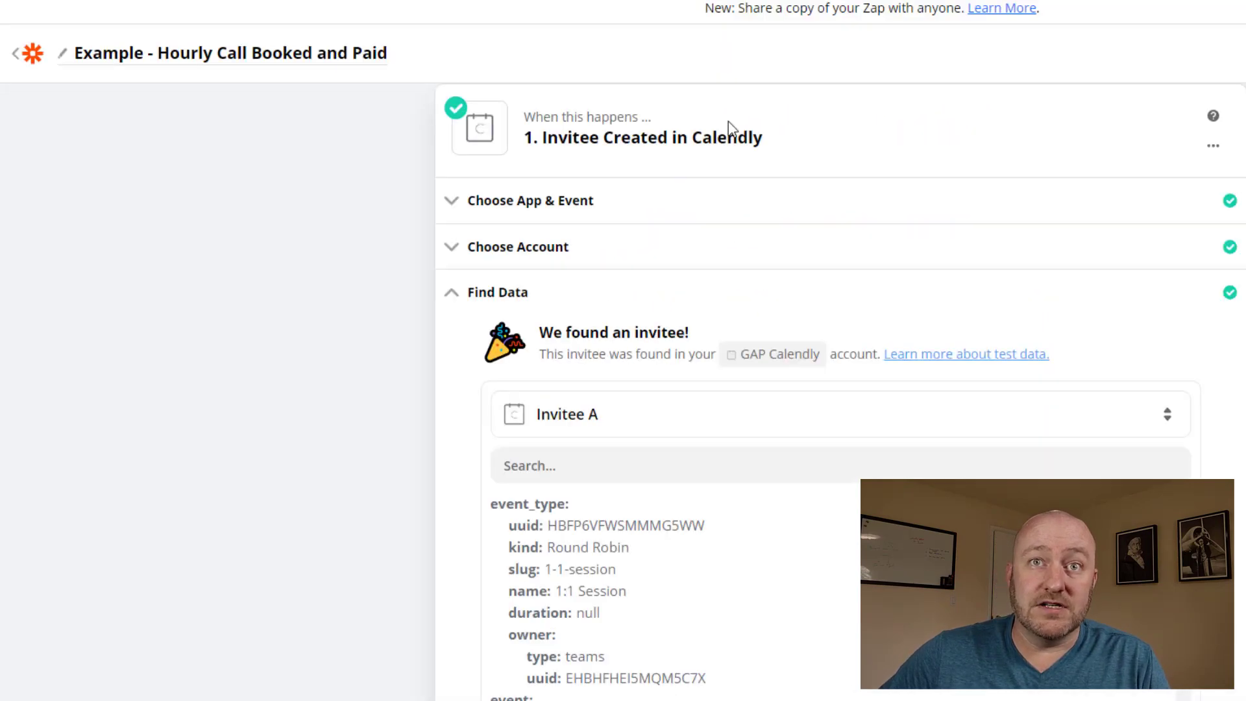
Load newer invitees from Calendly and pick Invitee B, the new booking, as sample data
scroll(318, 485, "up", 1)
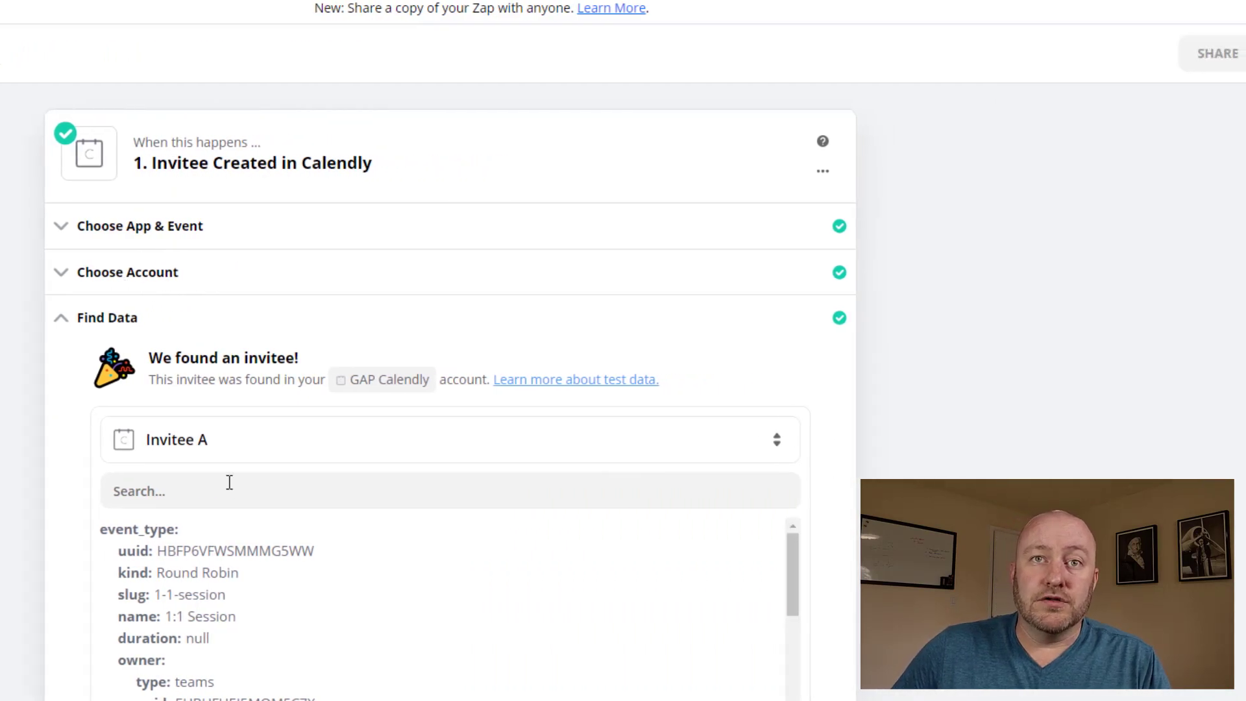
left_click(214, 443)
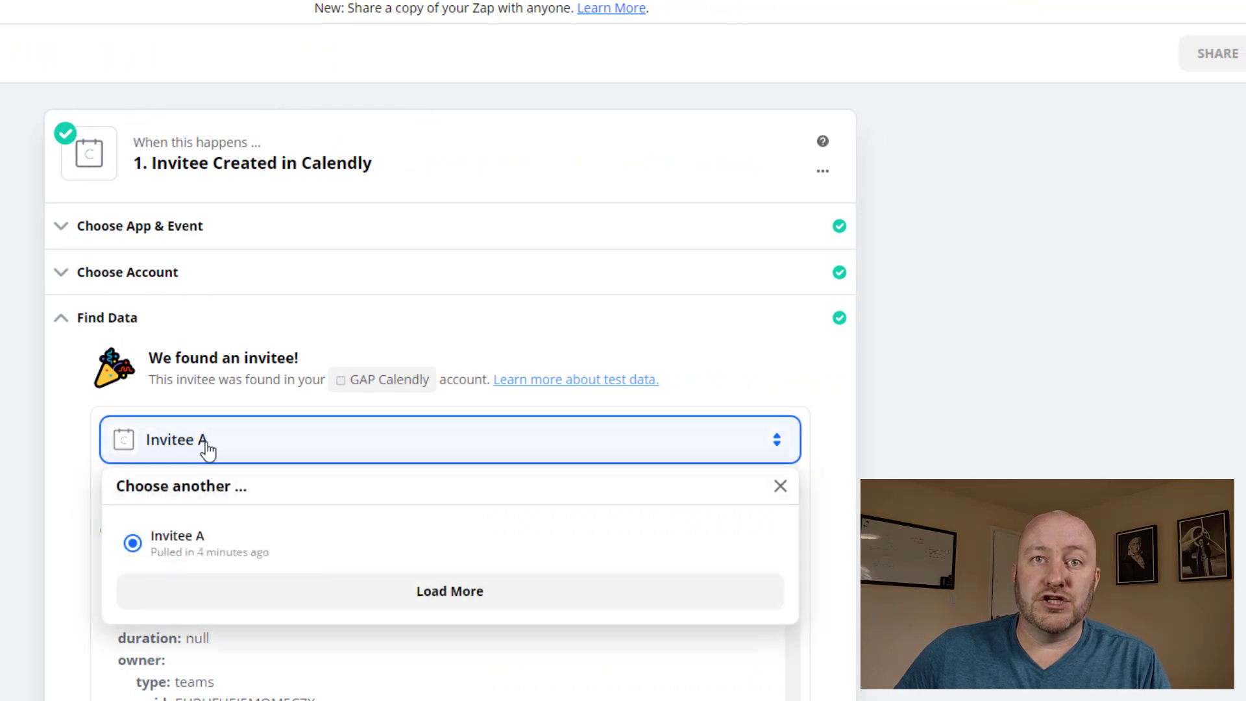
left_click(222, 596)
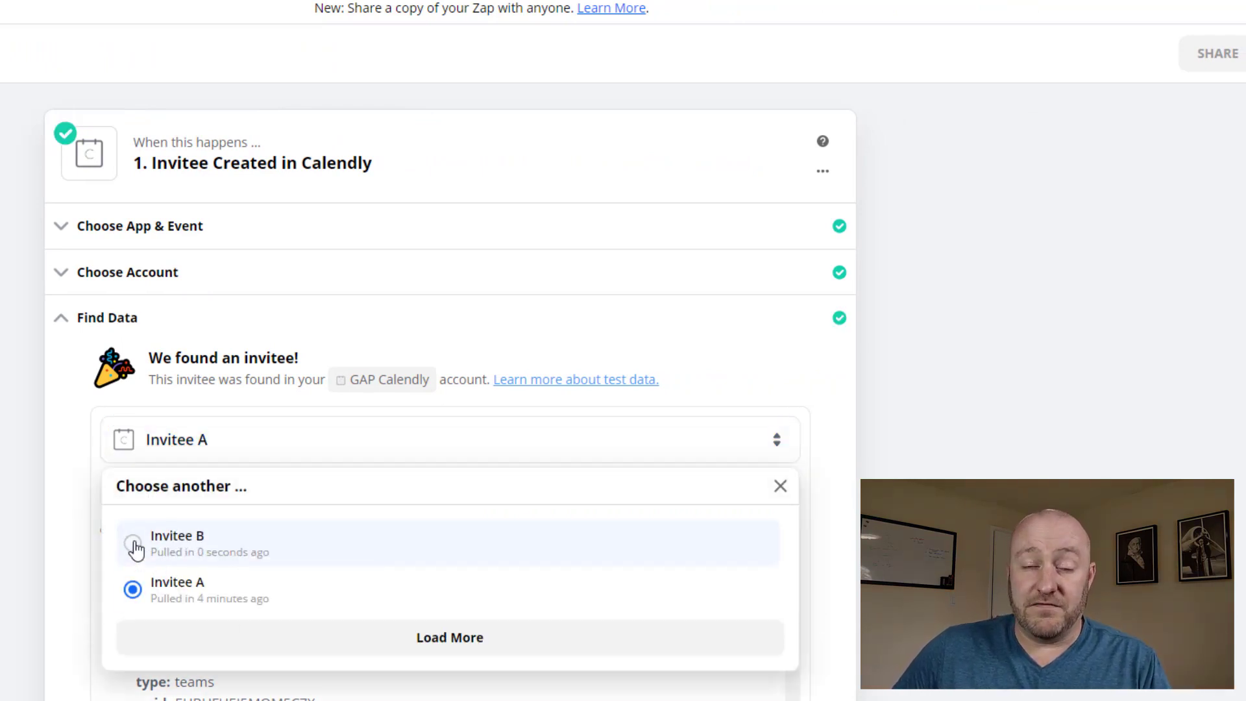
left_click(134, 544)
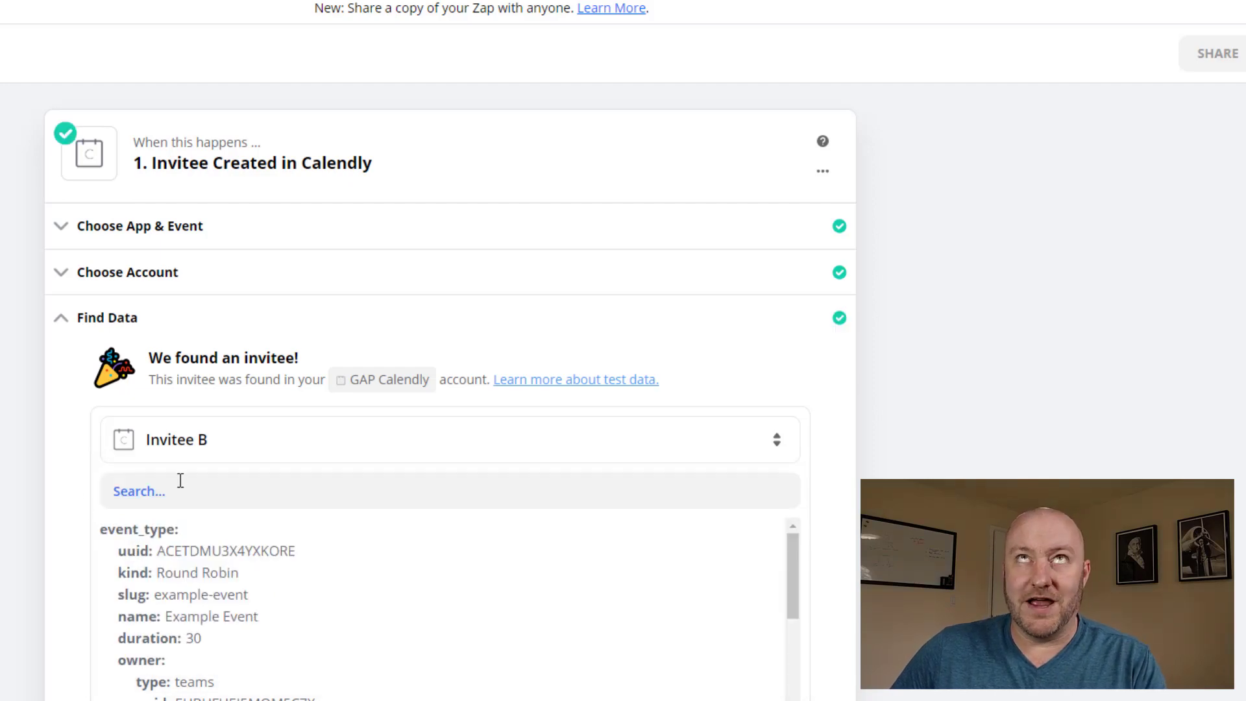
Review the sample's event type details: Round Robin kind, Example Event name and assigned host
scroll(50, 484, "down", 5)
scroll(295, 350, "up", 2)
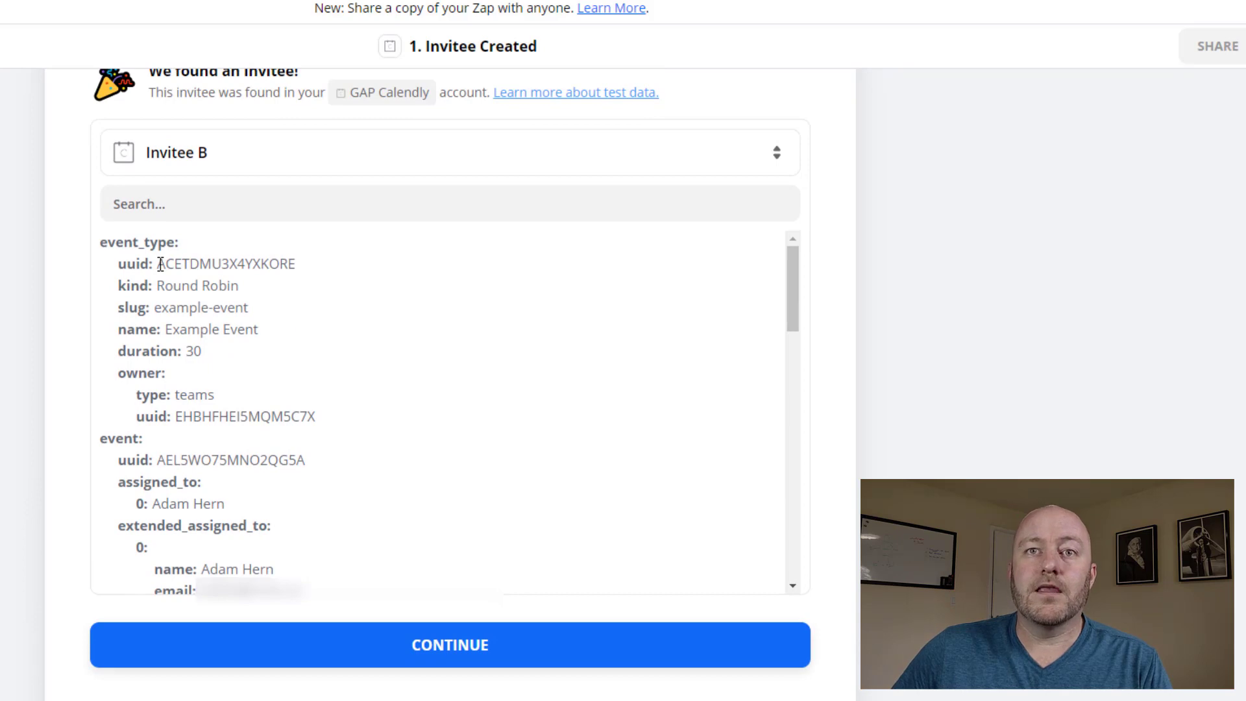
left_click_drag(158, 263, 250, 351)
left_click(168, 277)
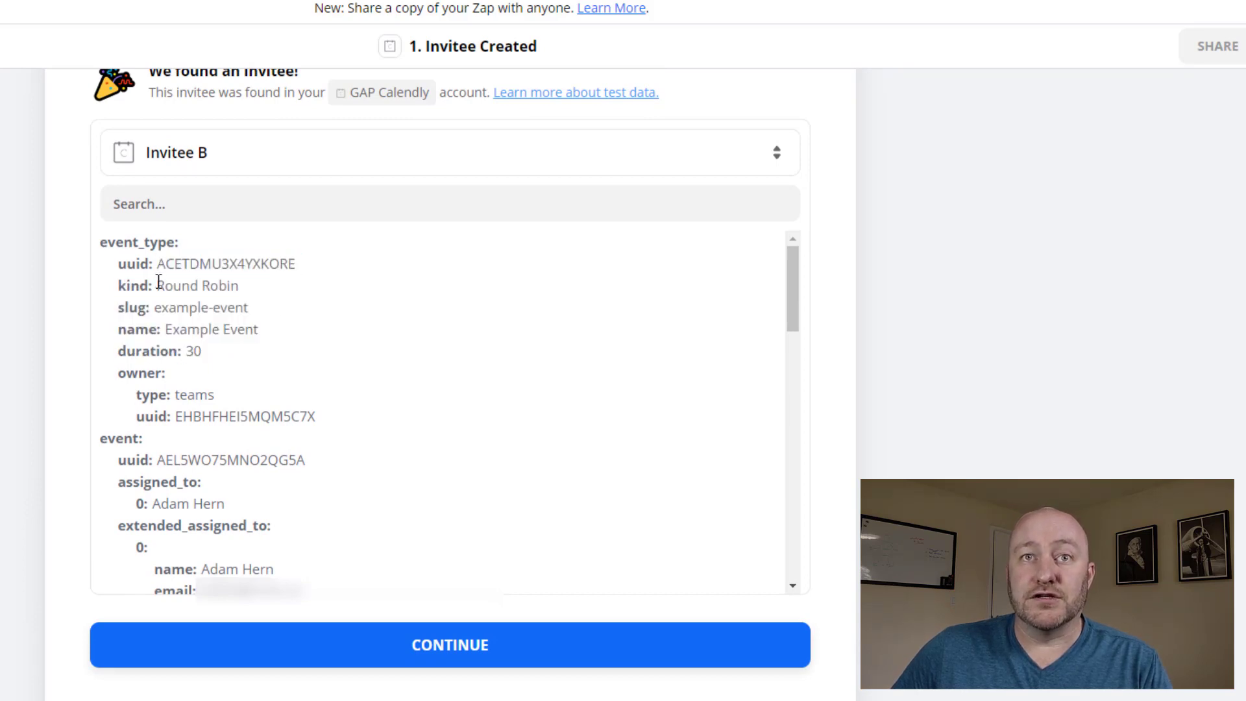
left_click_drag(159, 283, 240, 289)
left_click(203, 328)
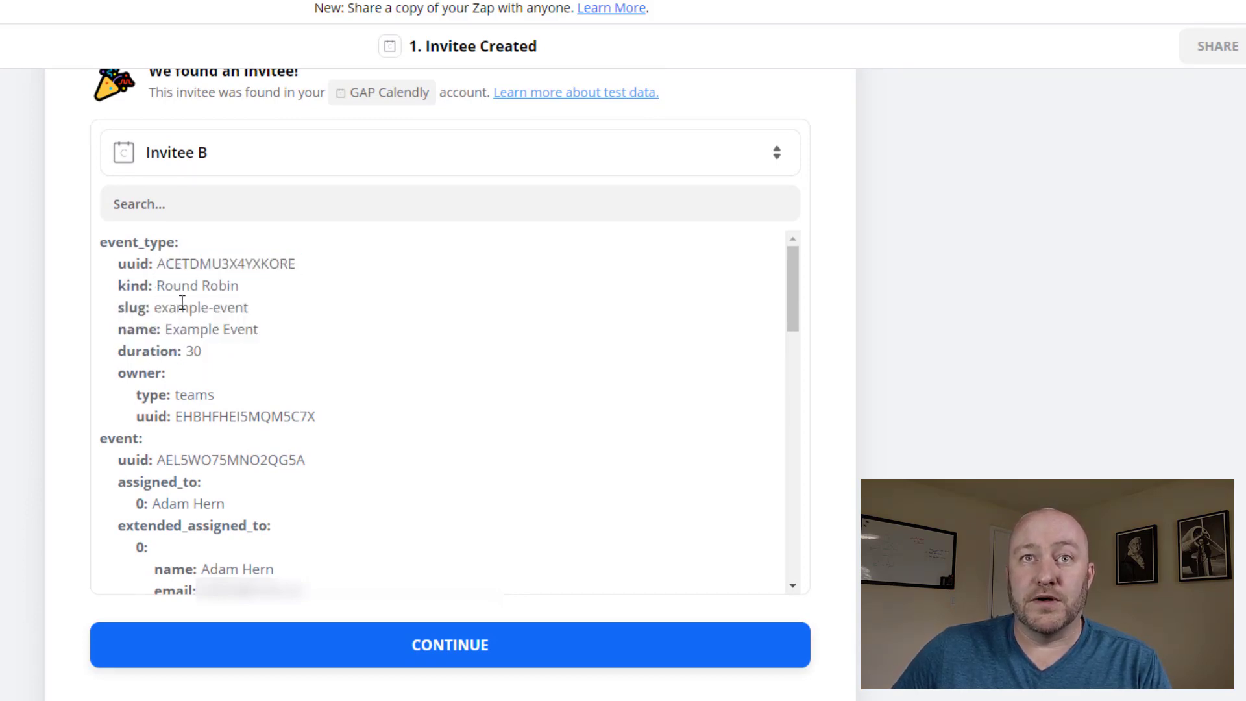
scroll(206, 355, "down", 2)
left_click_drag(165, 242, 270, 354)
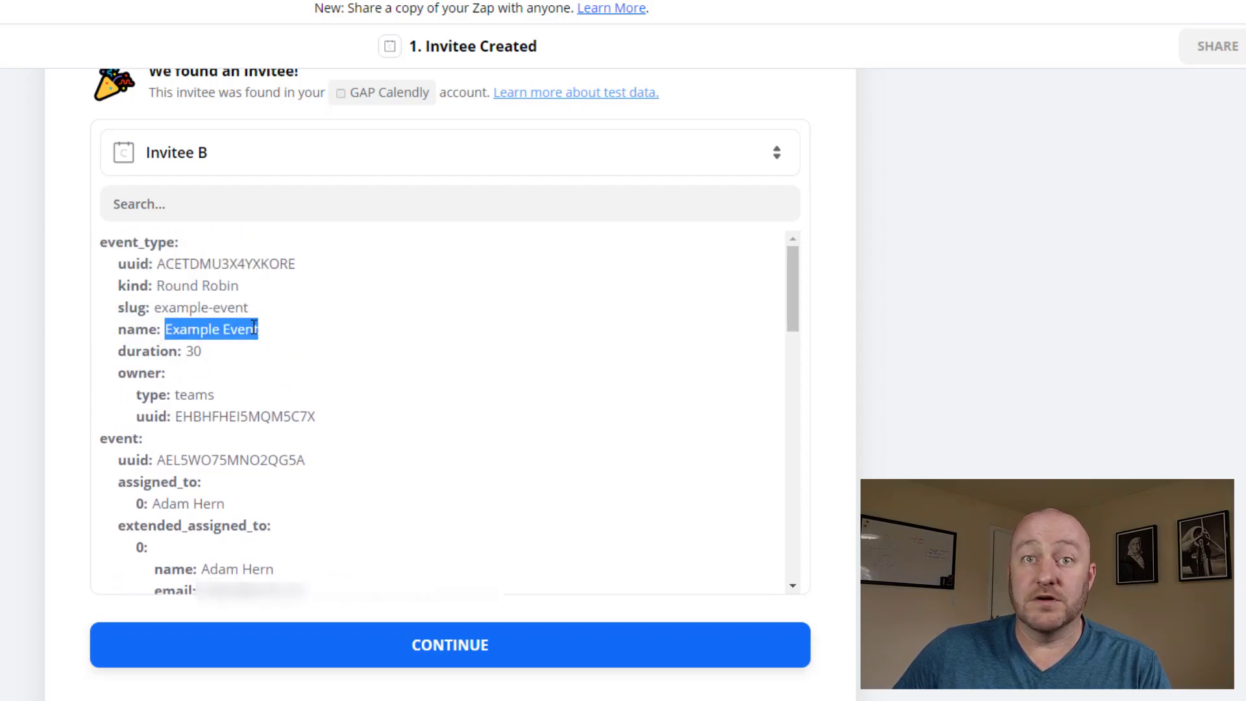
left_click(253, 328)
scroll(300, 392, "down", 3)
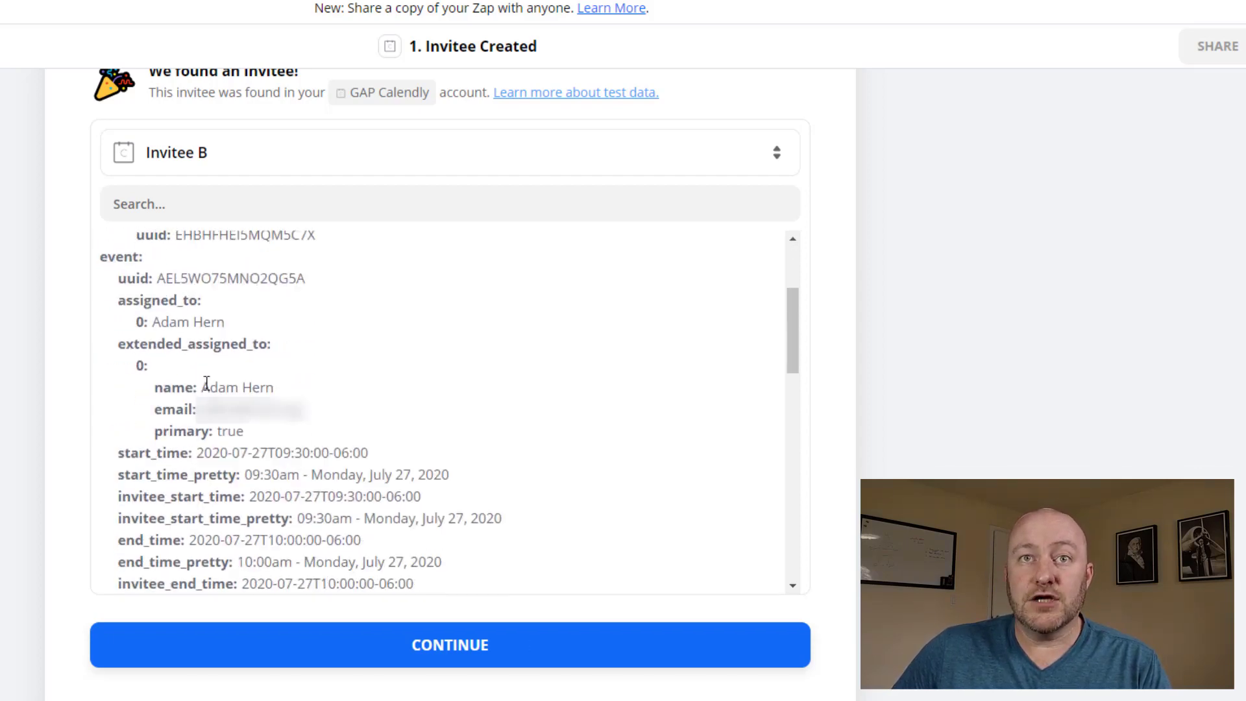
left_click_drag(201, 388, 279, 391)
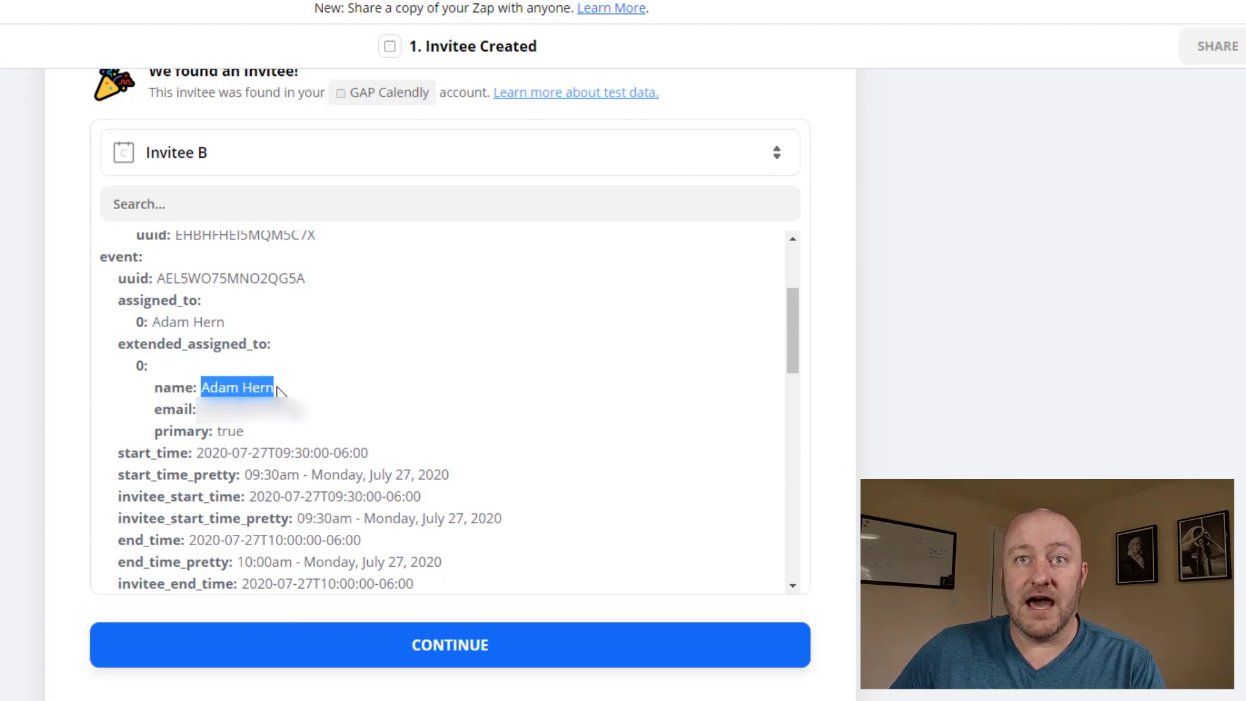
Review the invitee's name, email and America/Denver timezone in the sample data
scroll(290, 454, "down", 3)
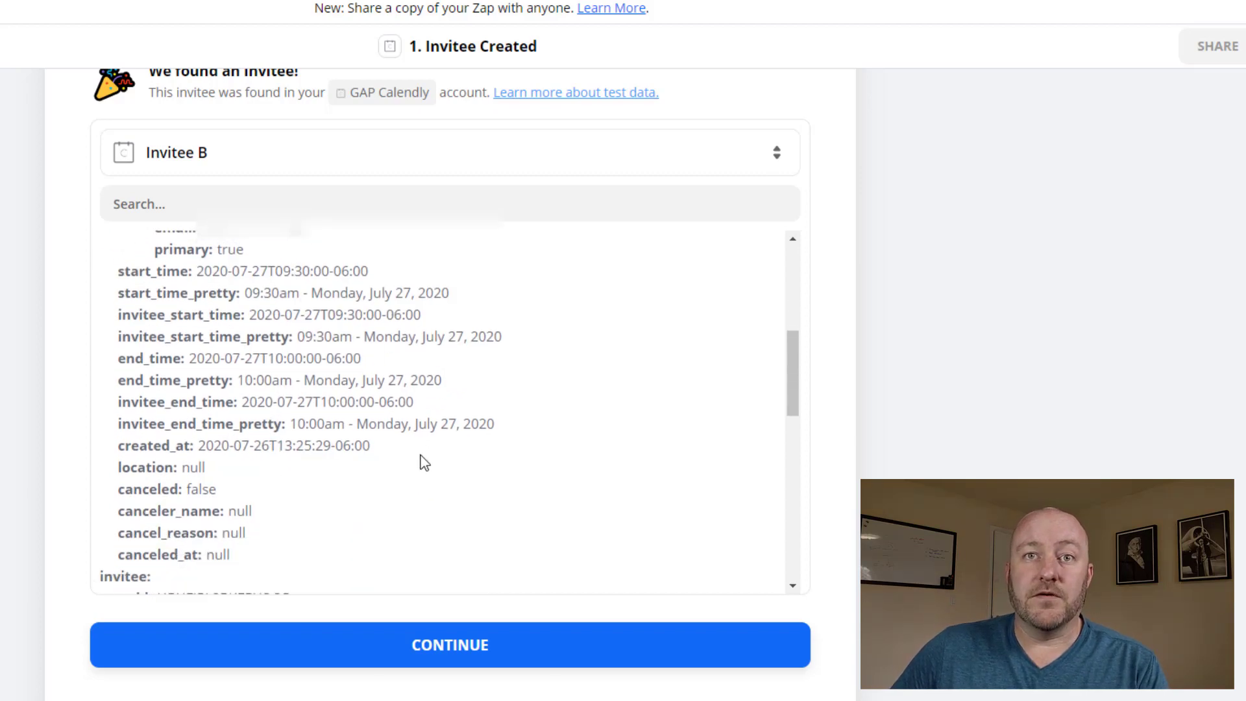
scroll(420, 468, "down", 6)
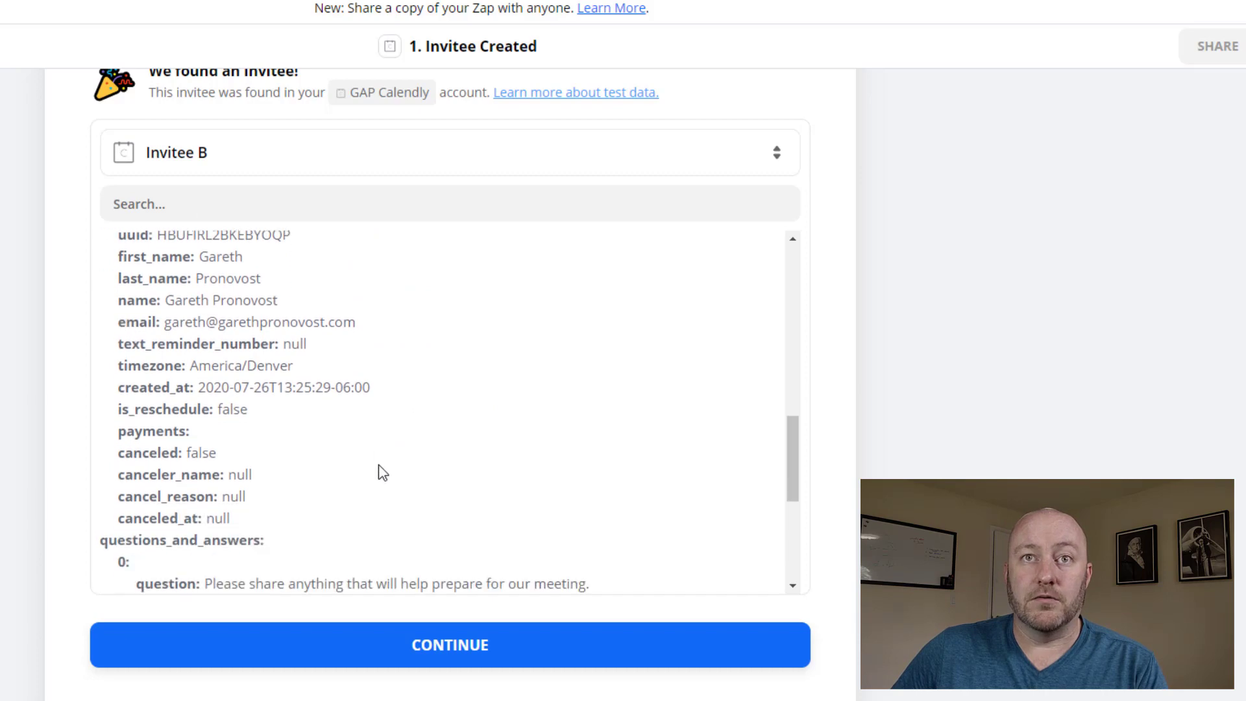
scroll(381, 472, "down", 2)
scroll(235, 429, "up", 2)
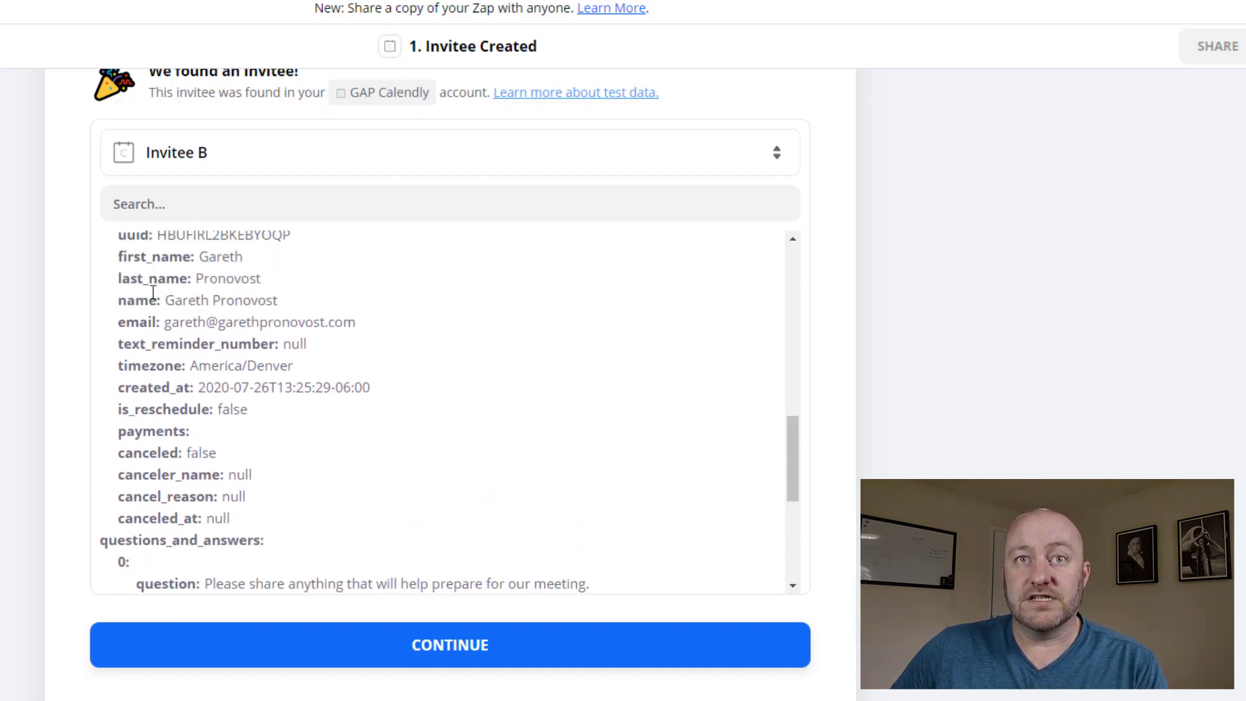
left_click_drag(207, 262, 272, 283)
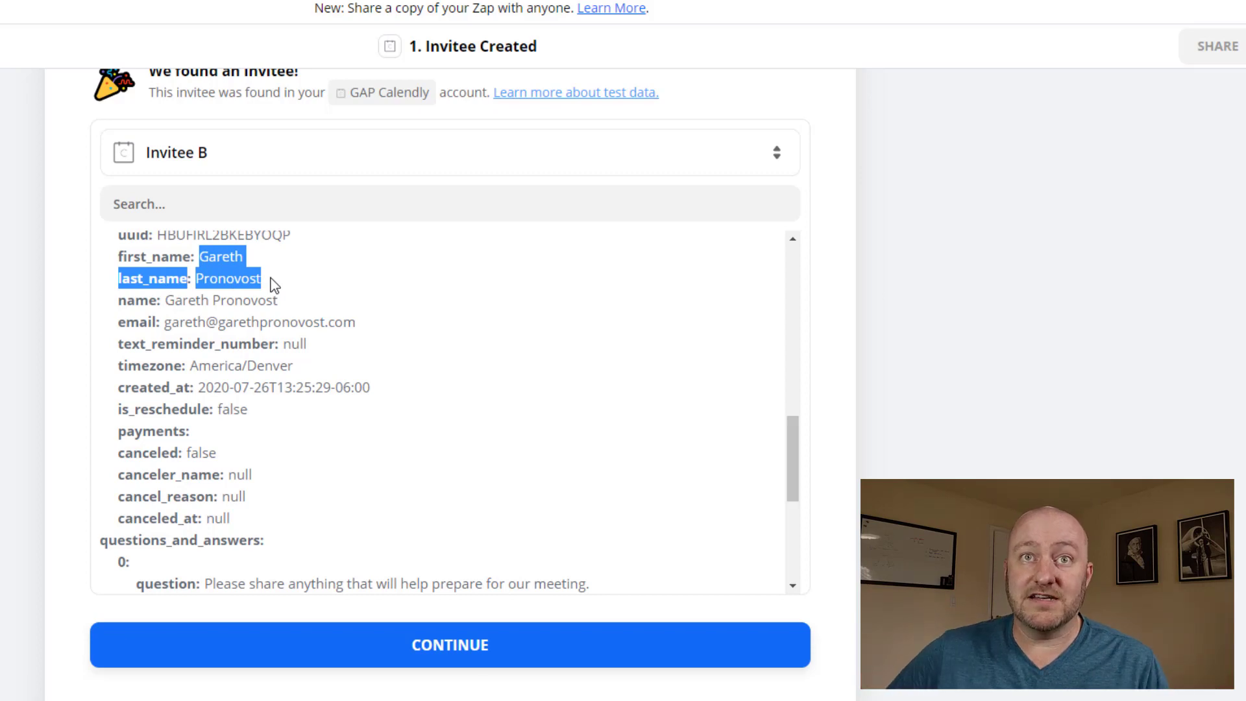
left_click(233, 279)
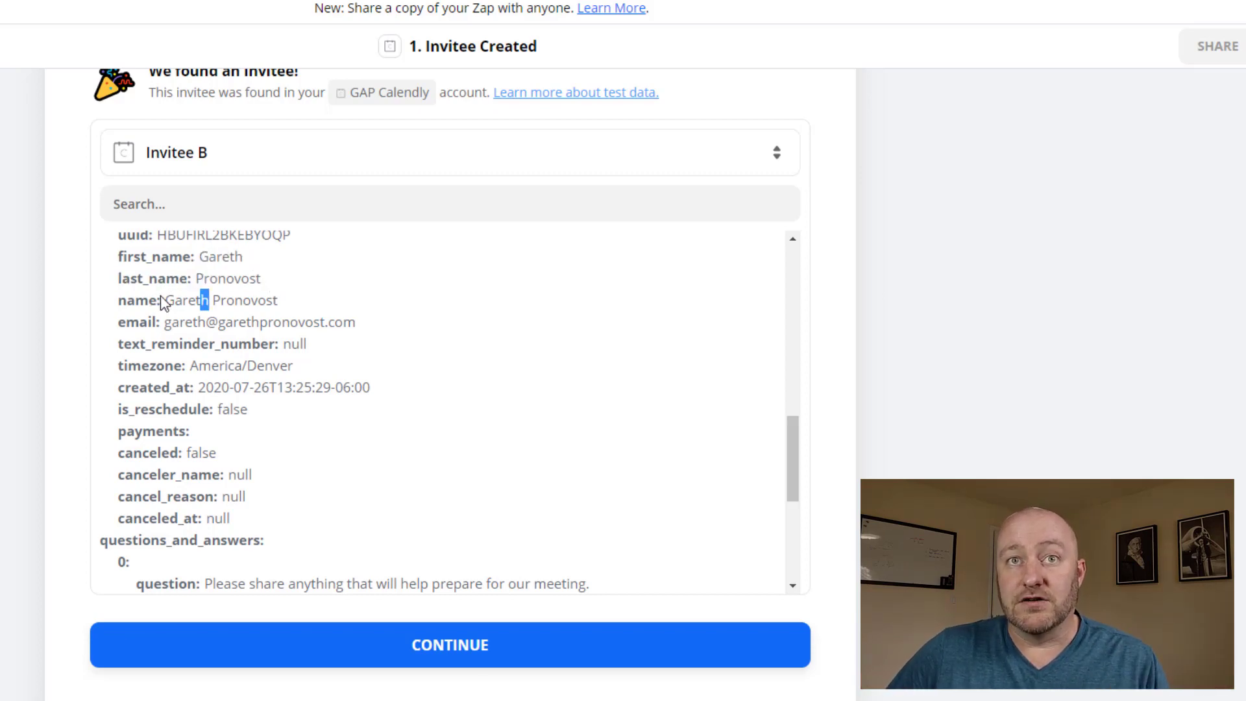
double_click(173, 322)
left_click(235, 325)
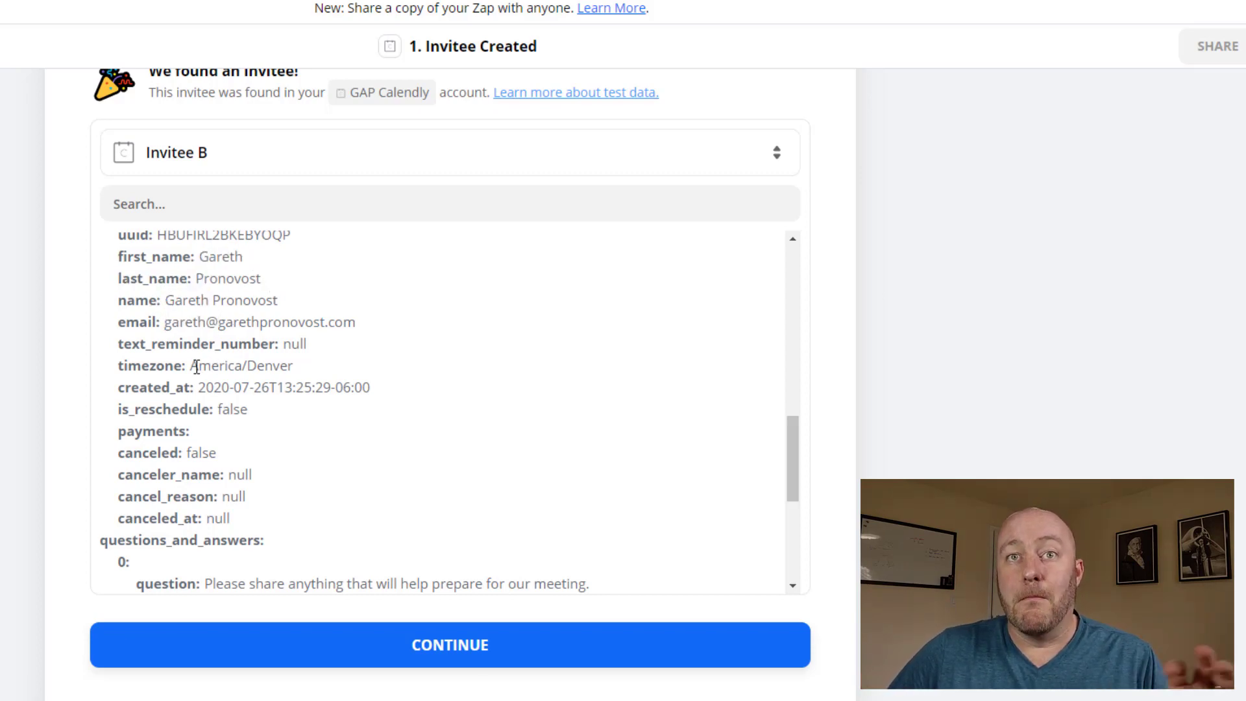
left_click_drag(195, 367, 282, 365)
left_click(262, 413)
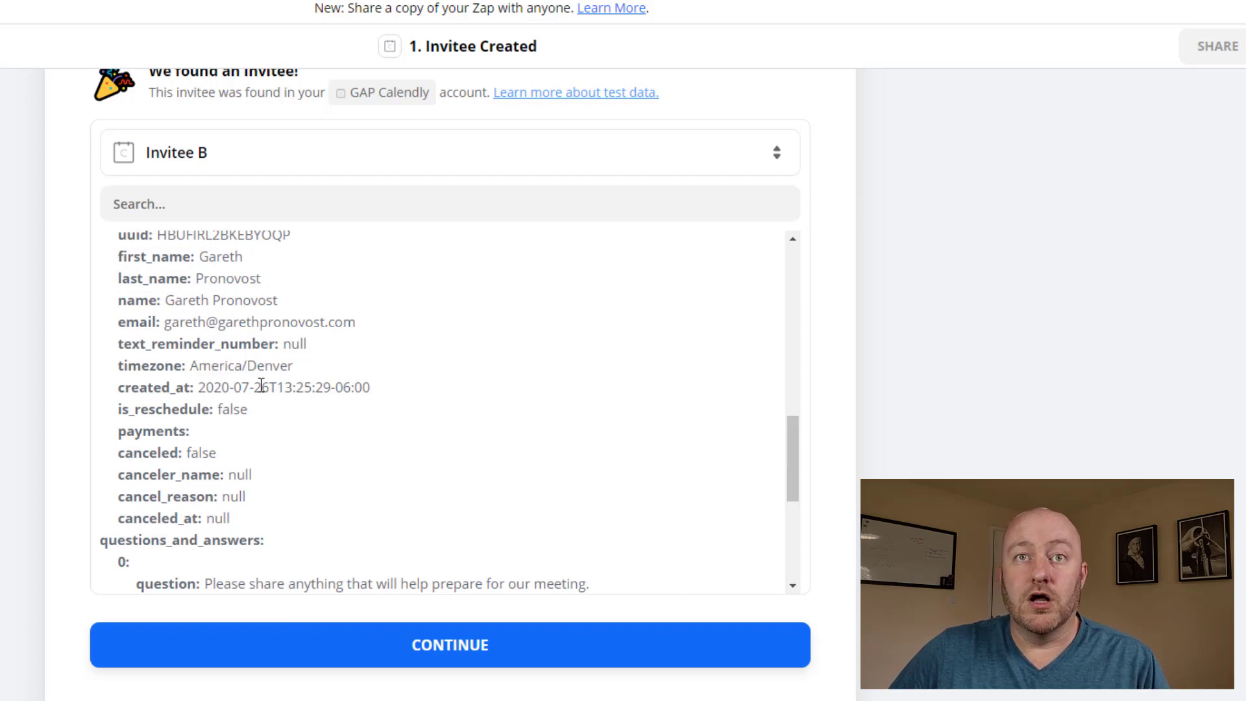
scroll(261, 386, "up", 2)
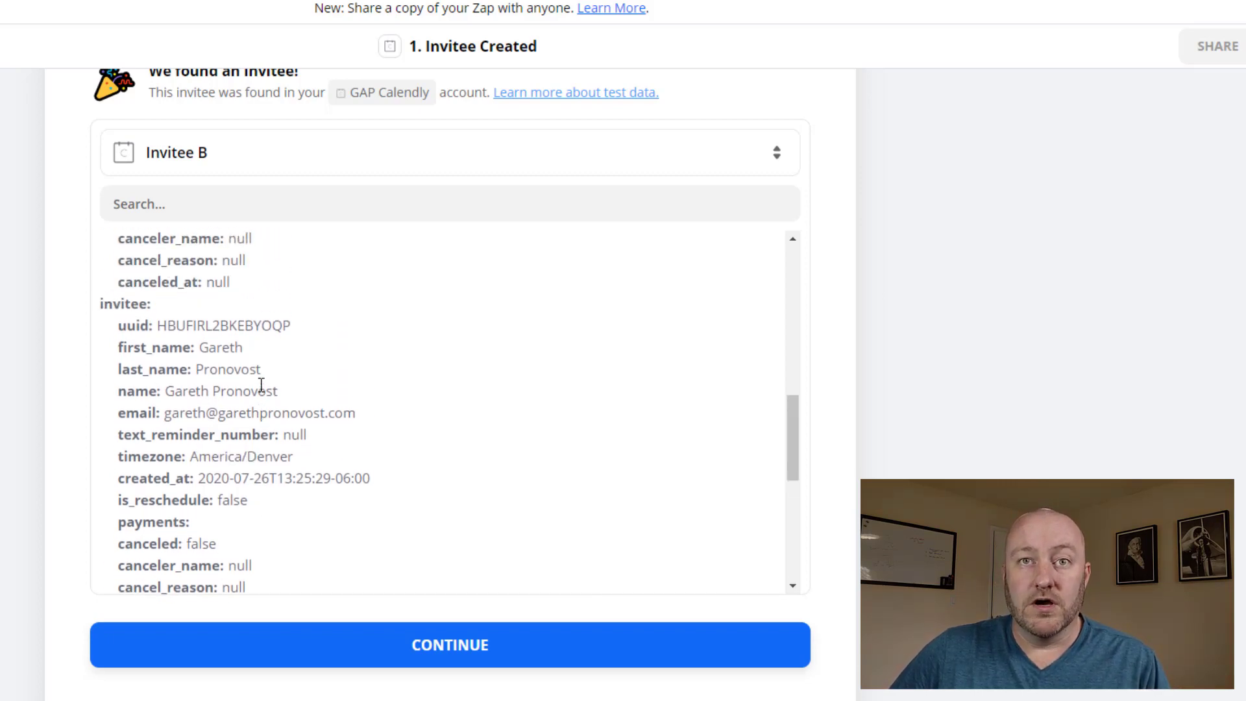
scroll(261, 386, "down", 8)
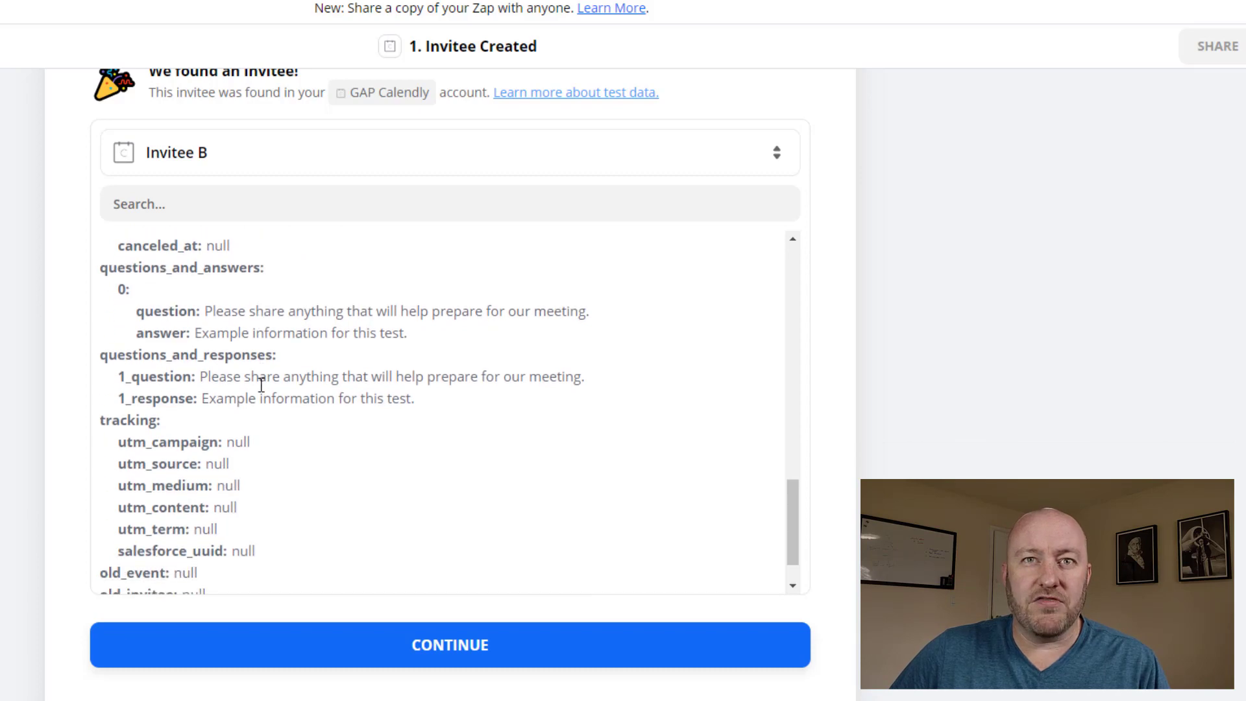
scroll(261, 386, "down", 1)
scroll(260, 386, "up", 9)
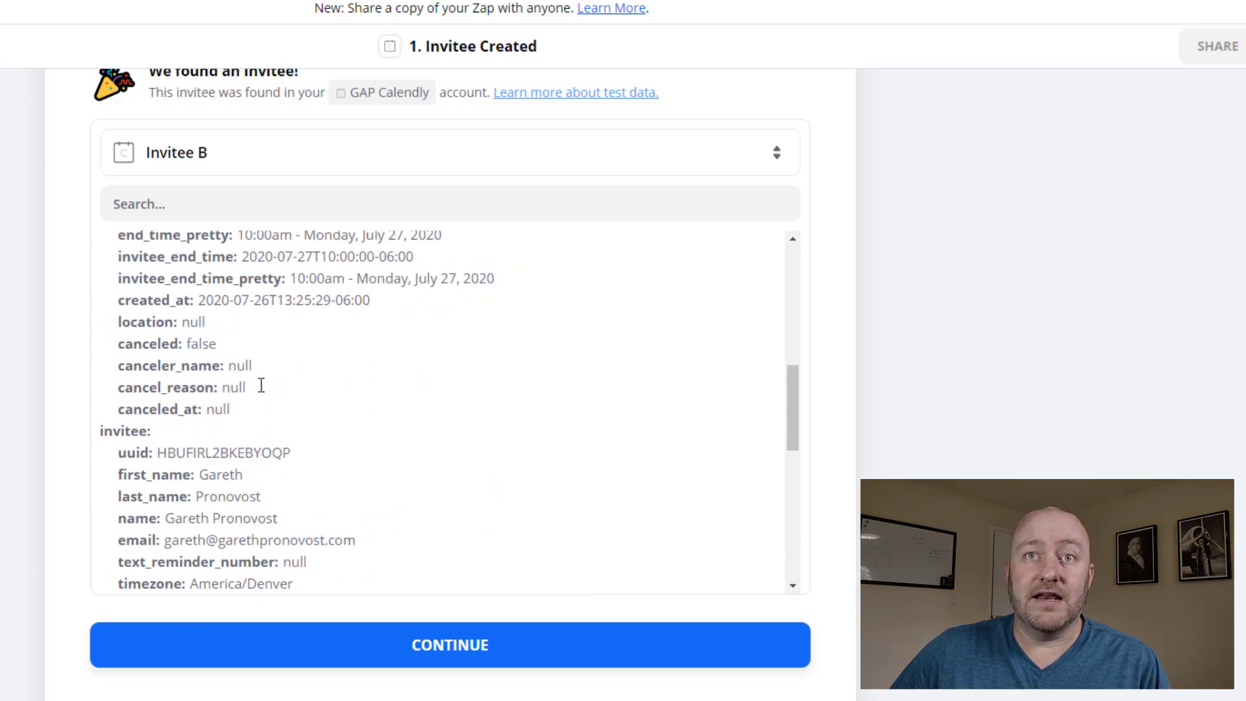
scroll(237, 486, "up", 4)
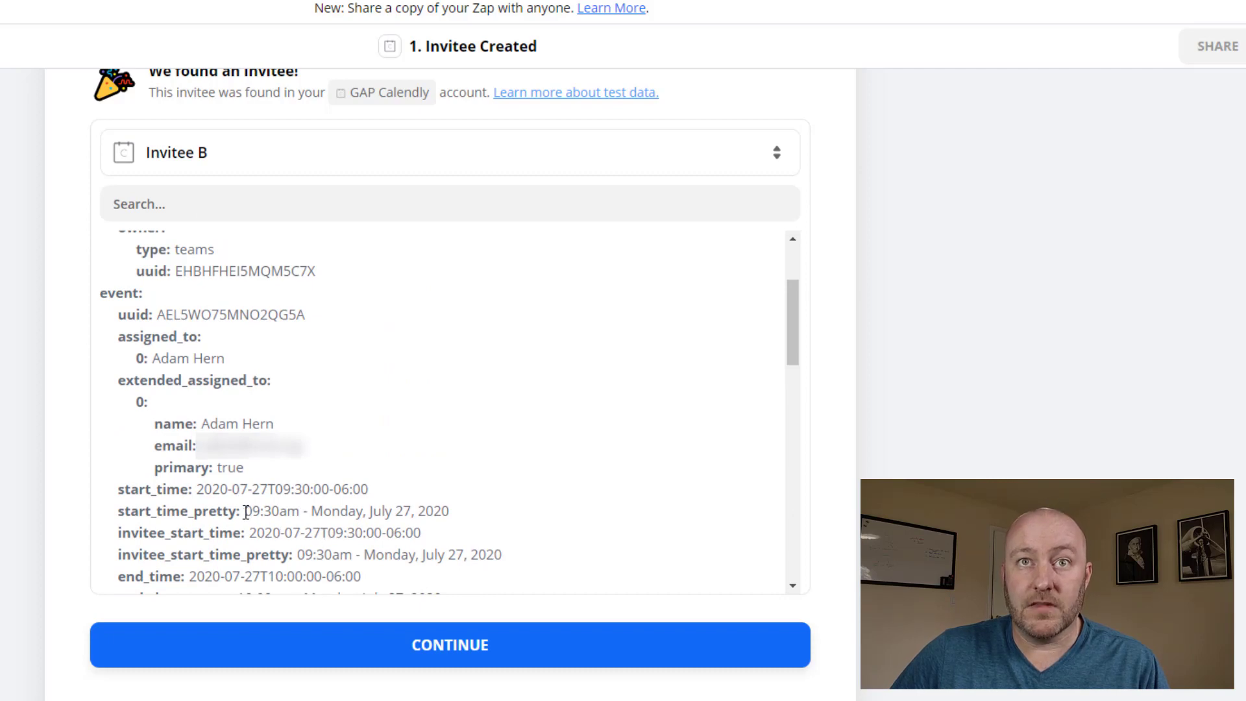
scroll(246, 519, "down", 7)
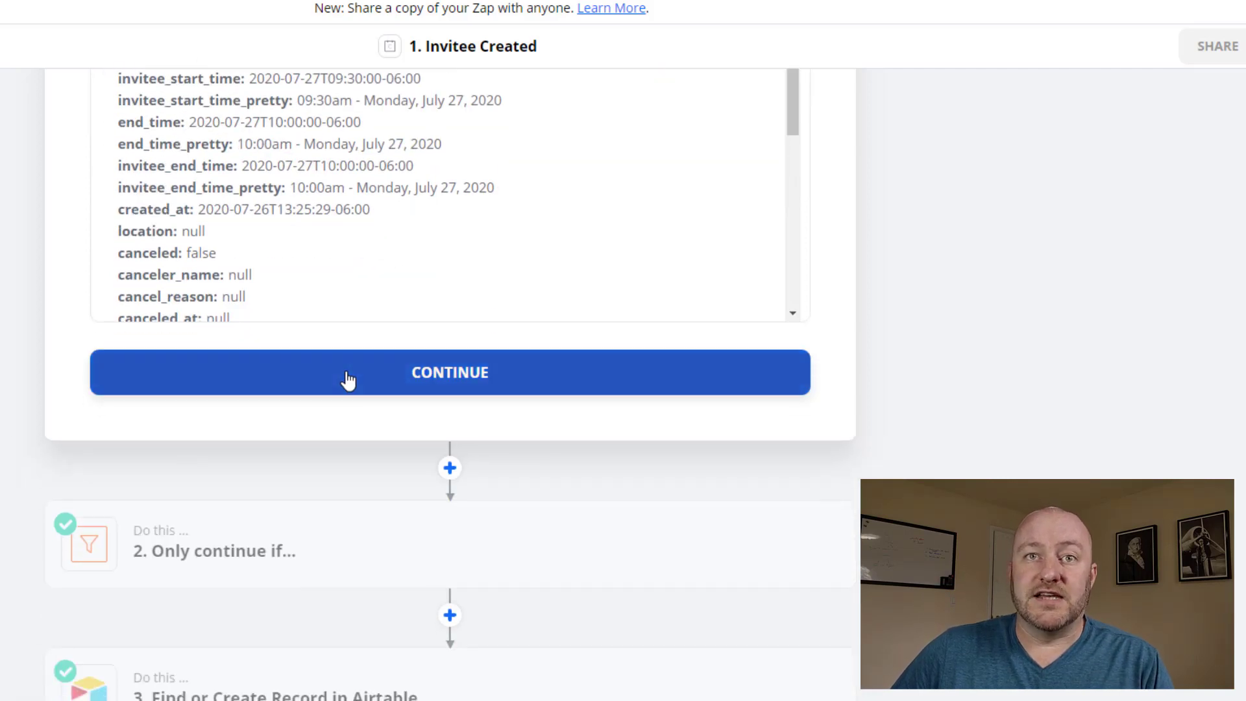
Finish the trigger test, delete the 'Only continue if' filter step, then edit the Airtable Find or Create step
left_click(347, 380)
scroll(224, 335, "up", 3)
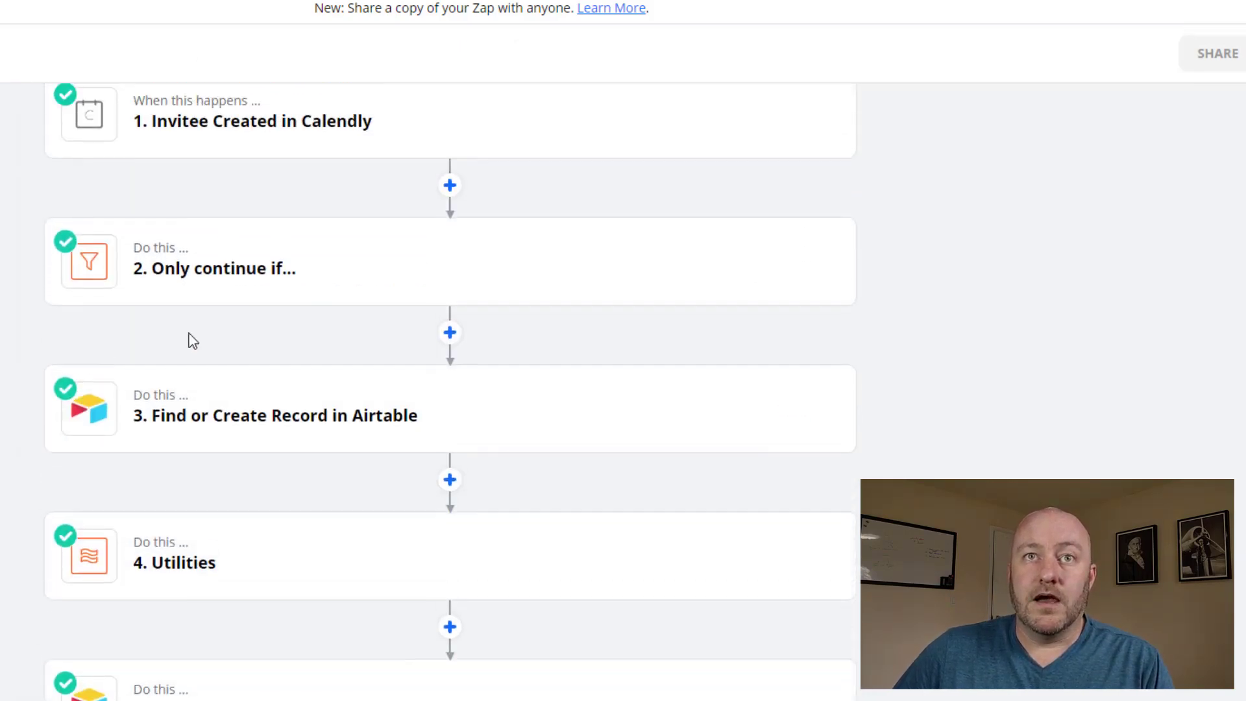
mouse_move(195, 281)
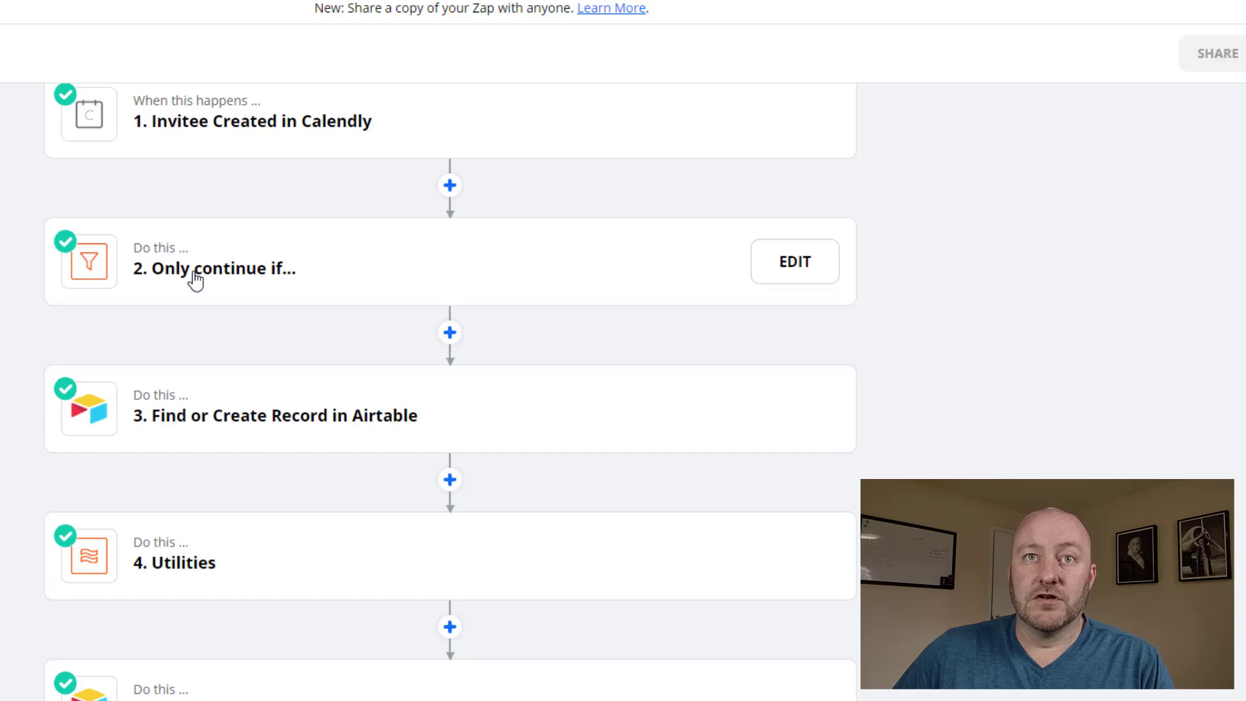
left_click(794, 266)
left_click(823, 165)
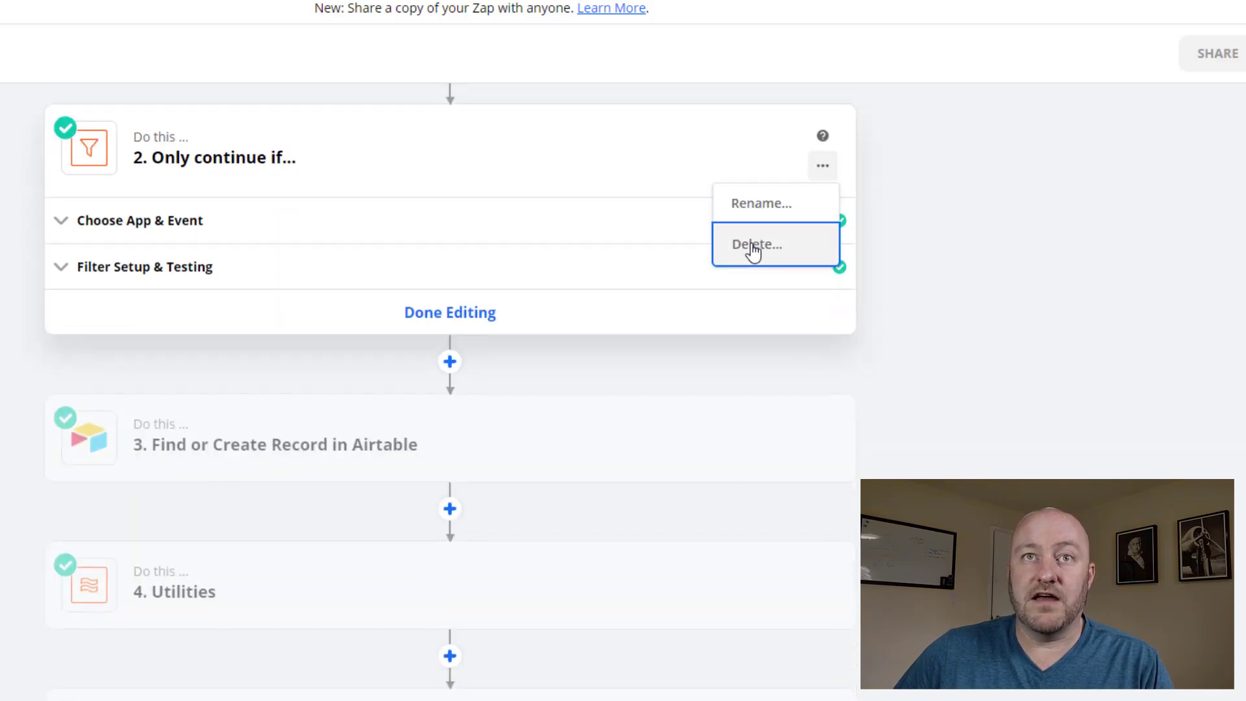
left_click(753, 246)
left_click(779, 252)
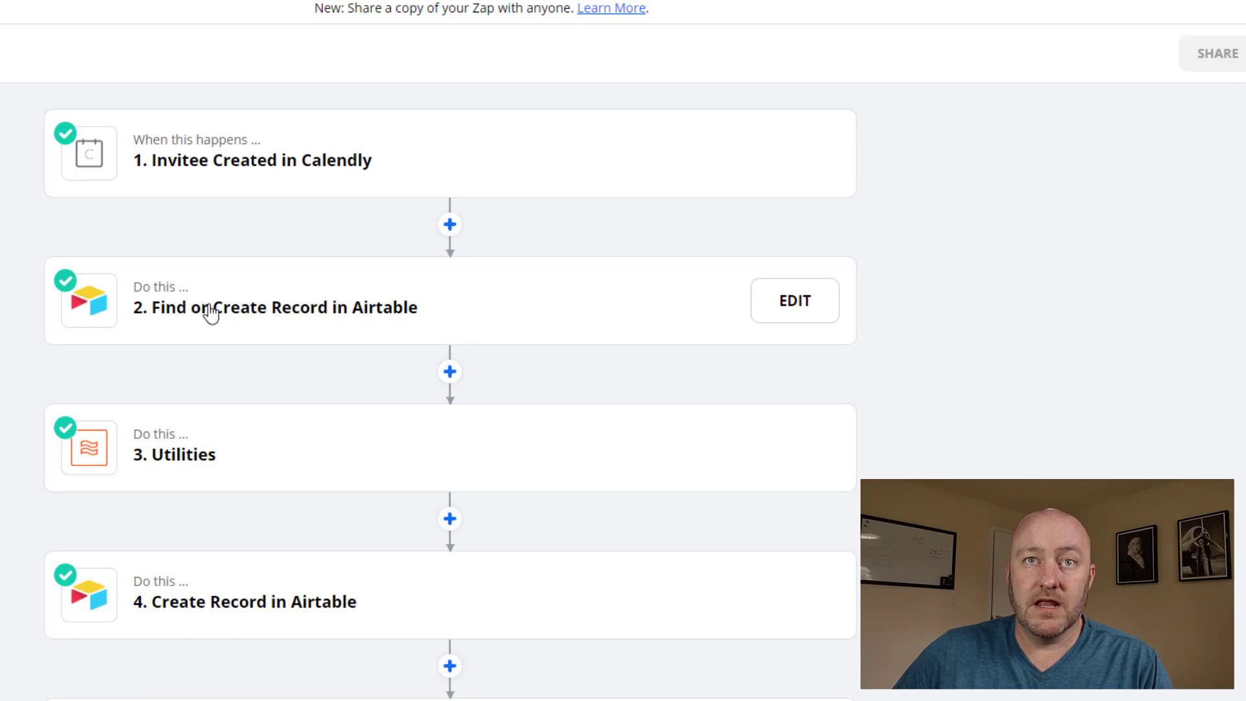
left_click(210, 313)
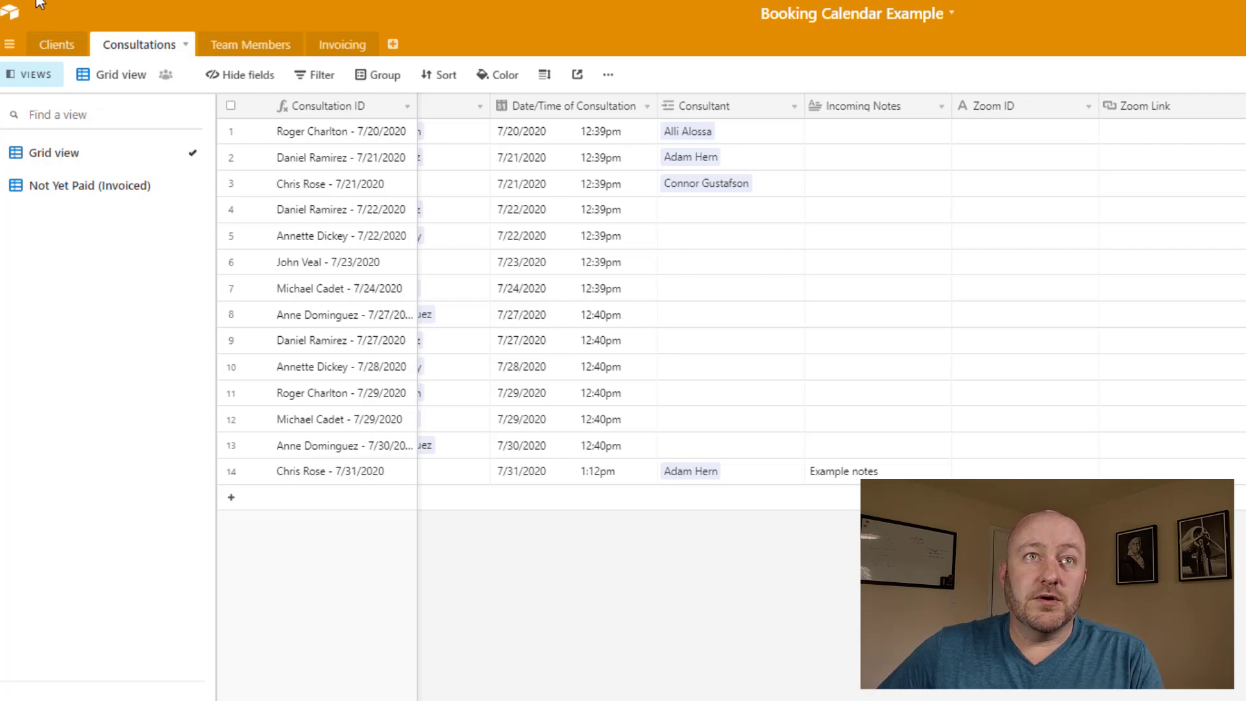
Switch the Booking Calendar Example base to its Clients table
left_click(58, 43)
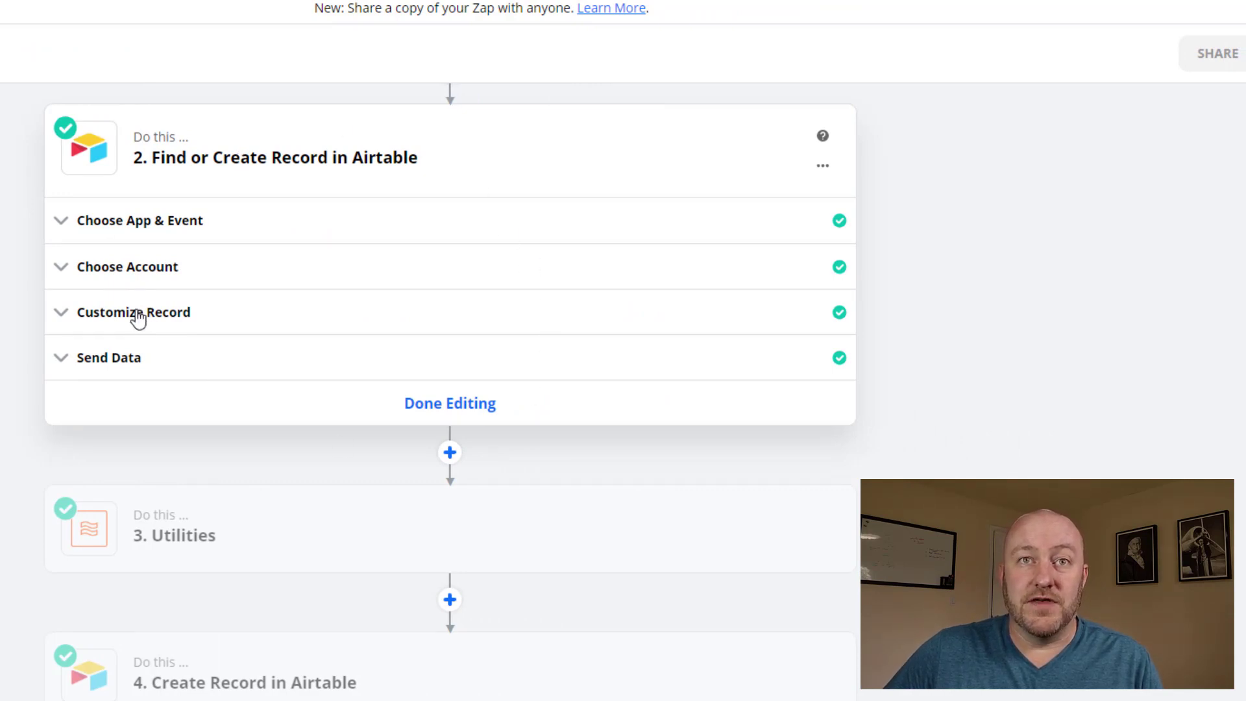
Set Base to Booking Calendar Example and Table to Clients, keeping Email as the search field
left_click(126, 232)
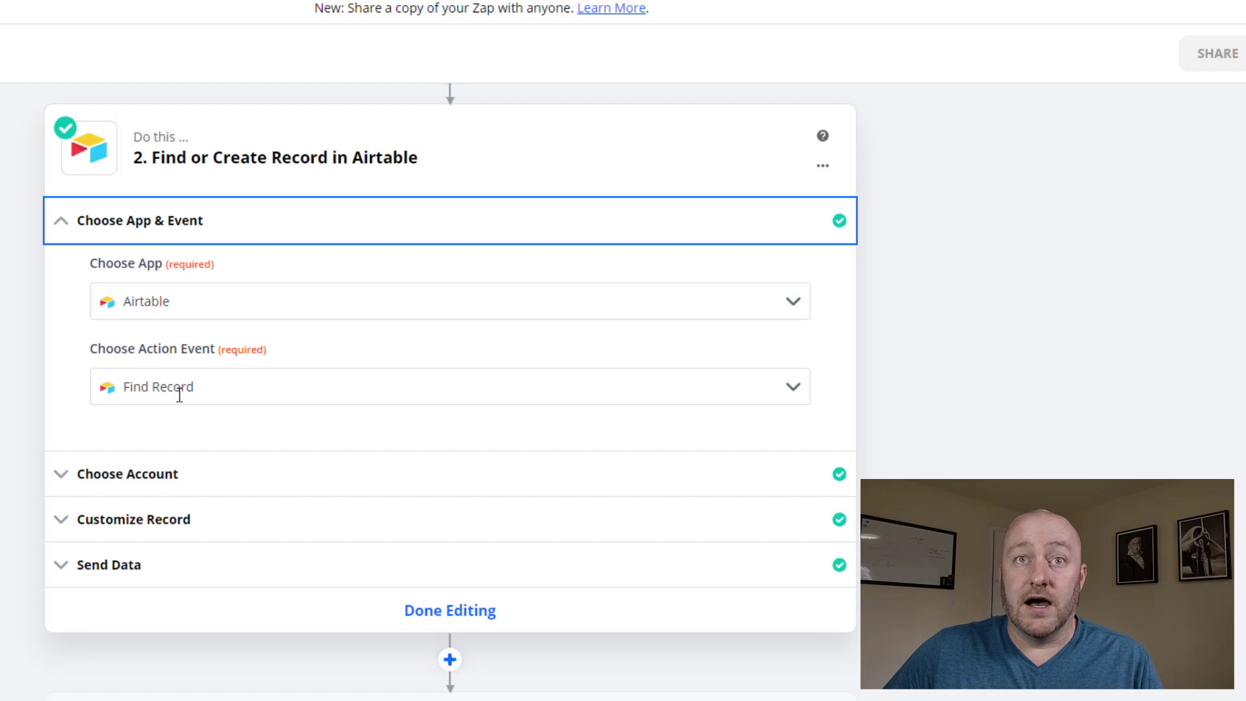
scroll(175, 396, "down", 1)
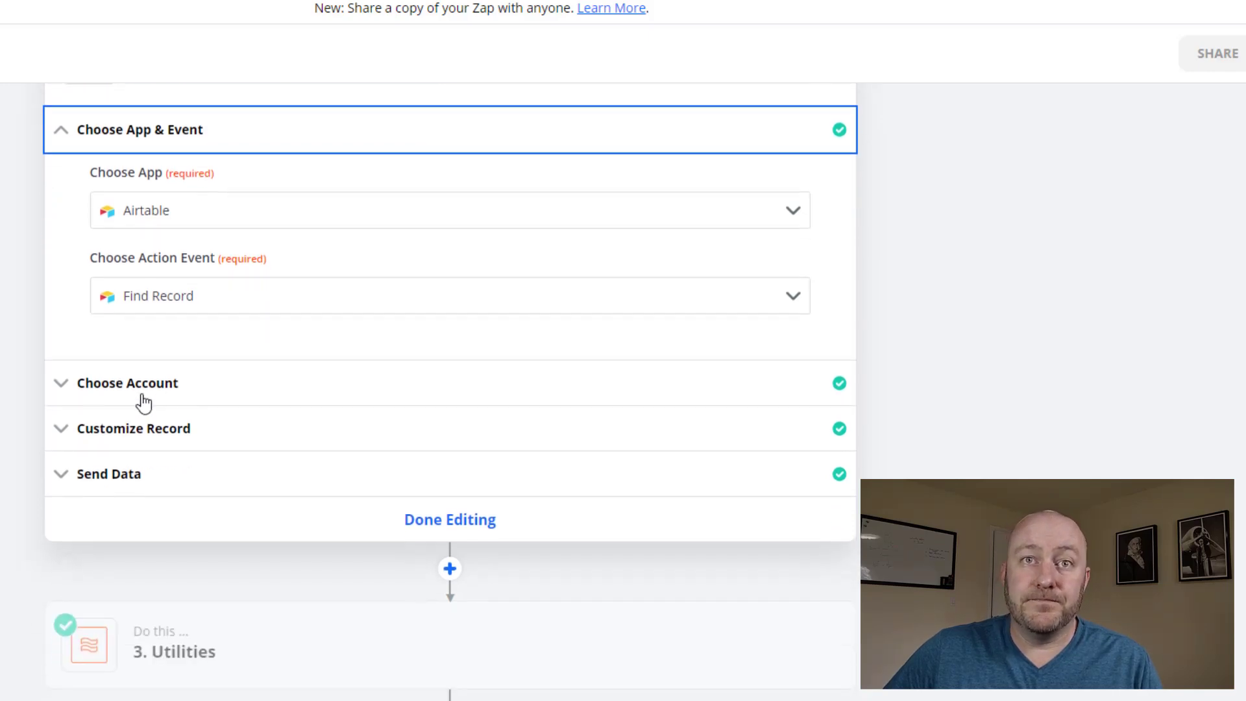
left_click(136, 401)
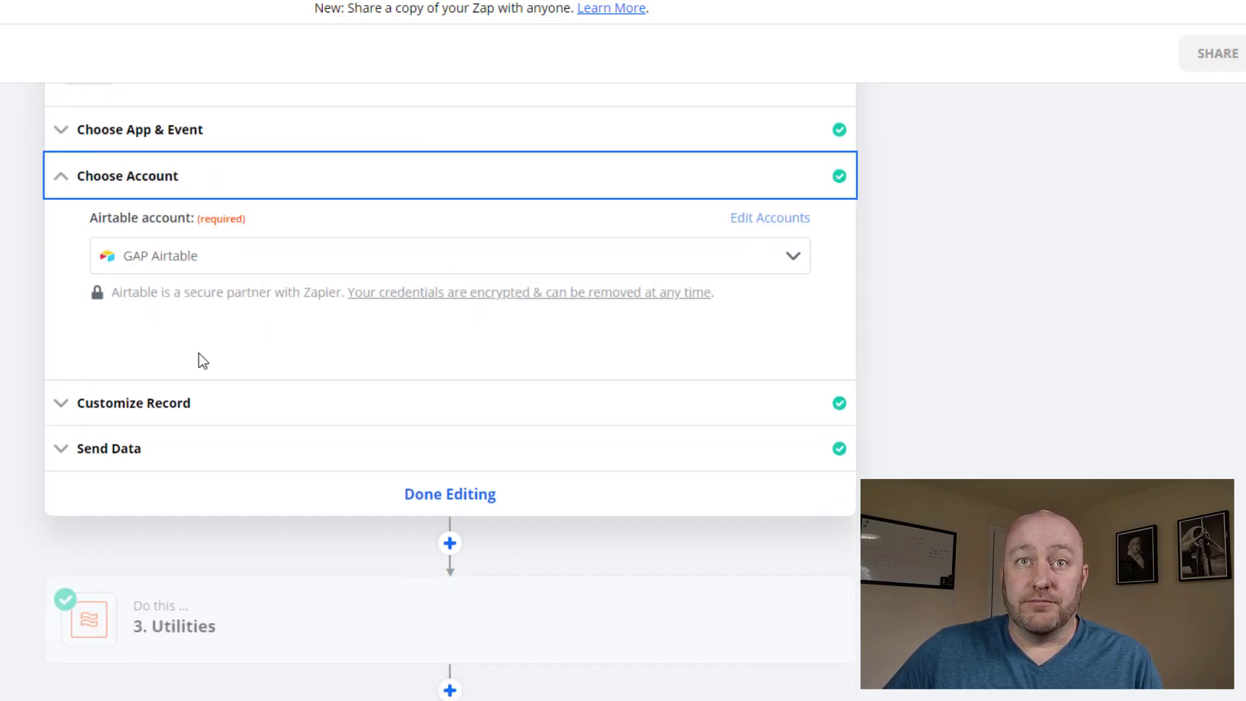
left_click(202, 403)
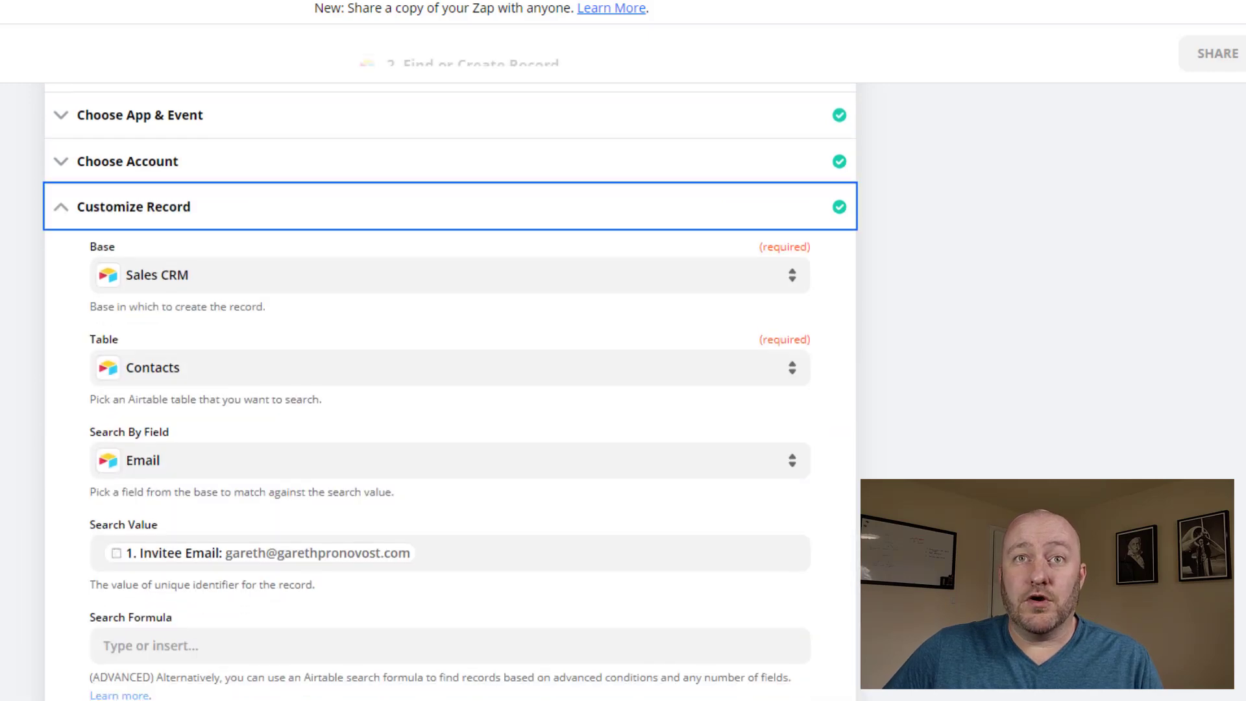
left_click(184, 204)
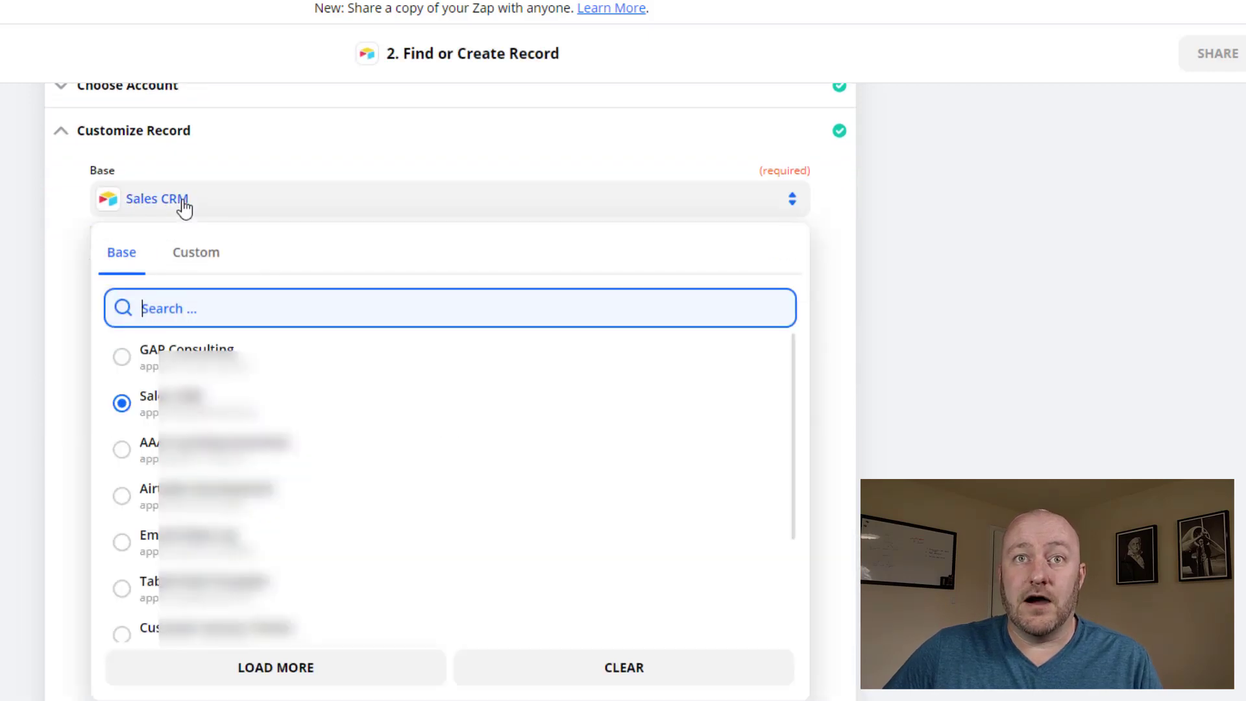
type("booki")
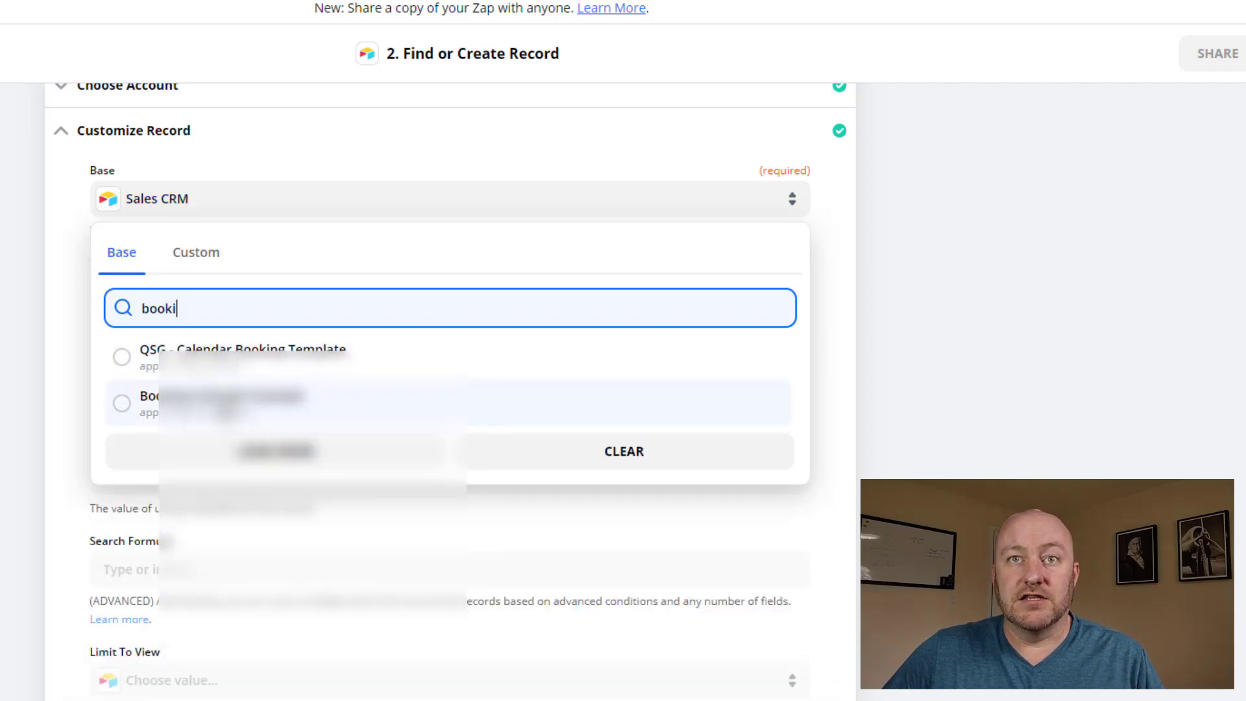
left_click(223, 404)
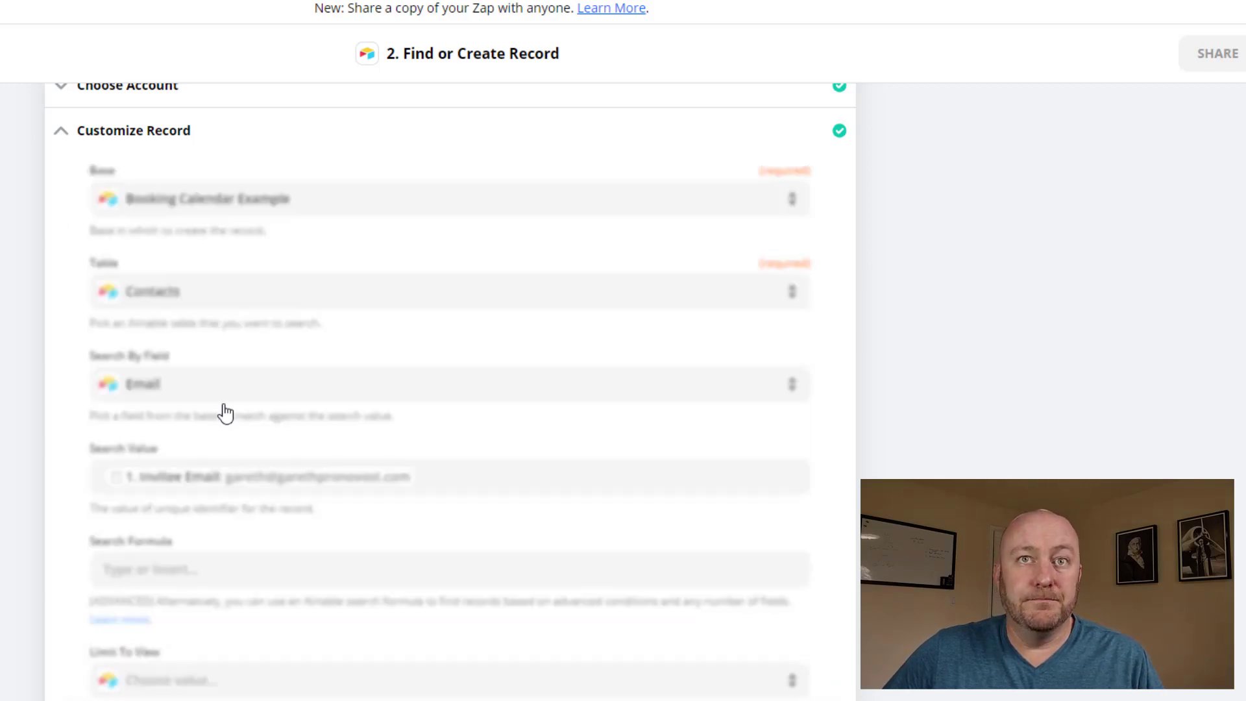
left_click(170, 302)
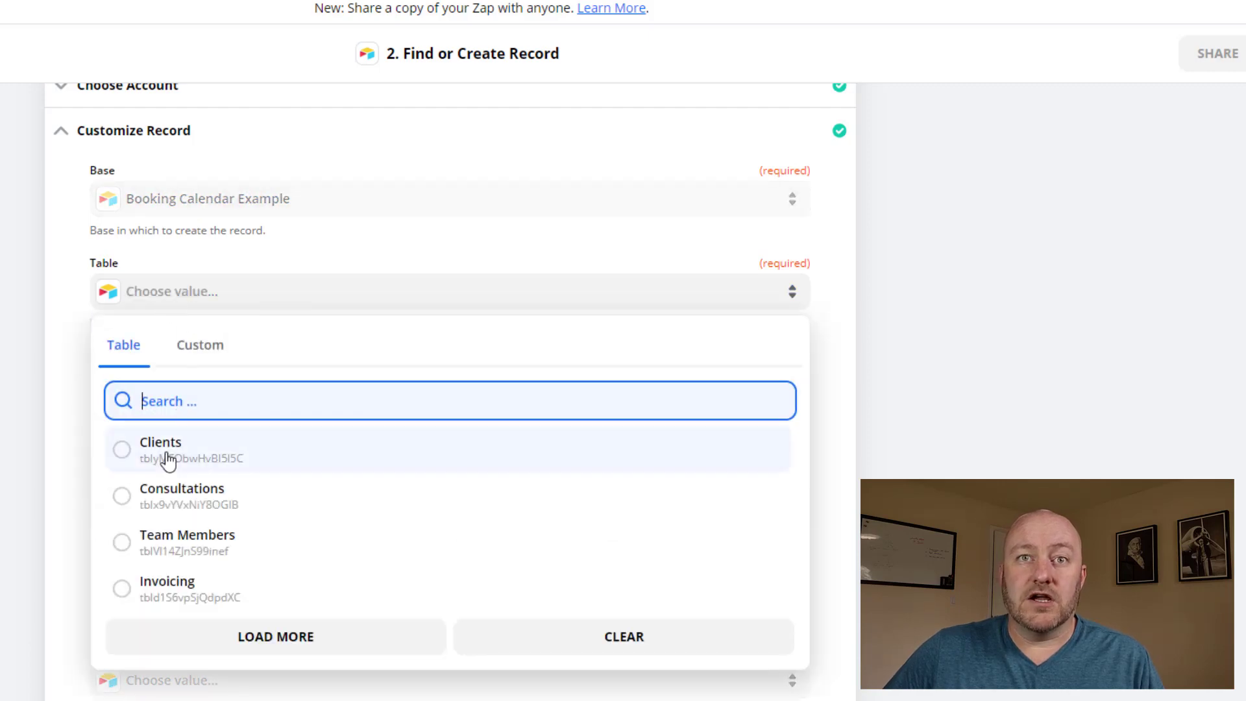
left_click(167, 458)
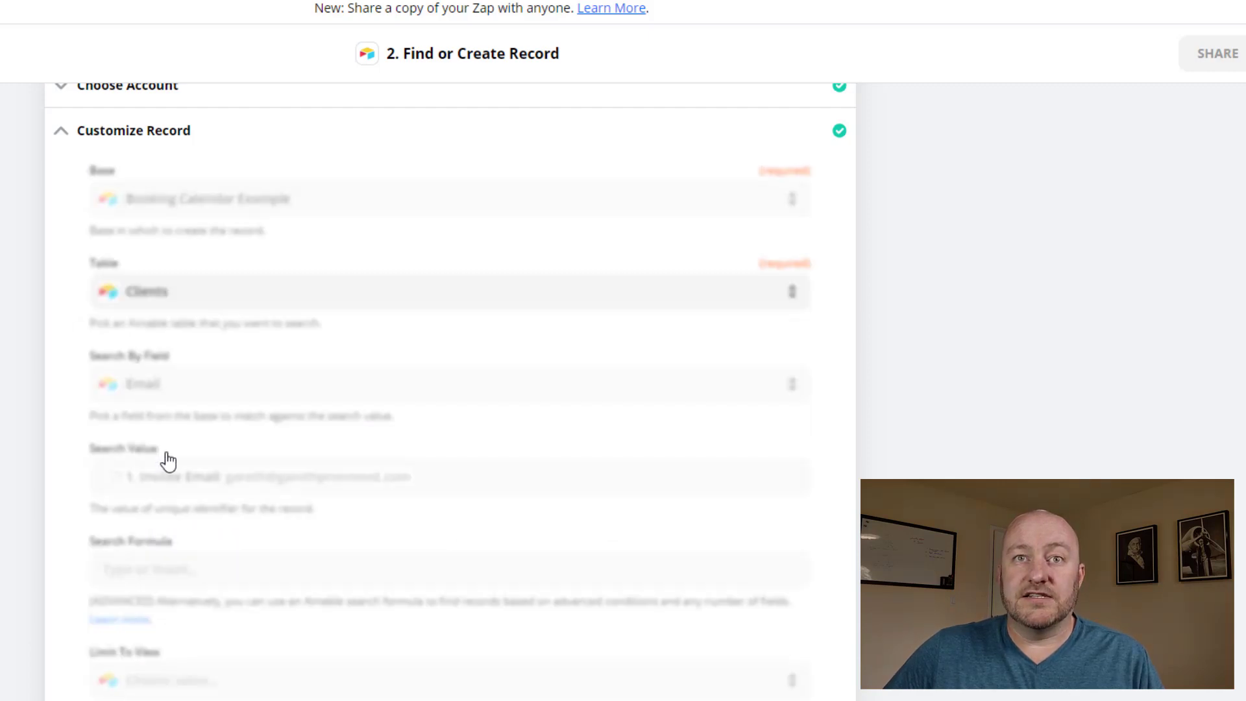
left_click(182, 396)
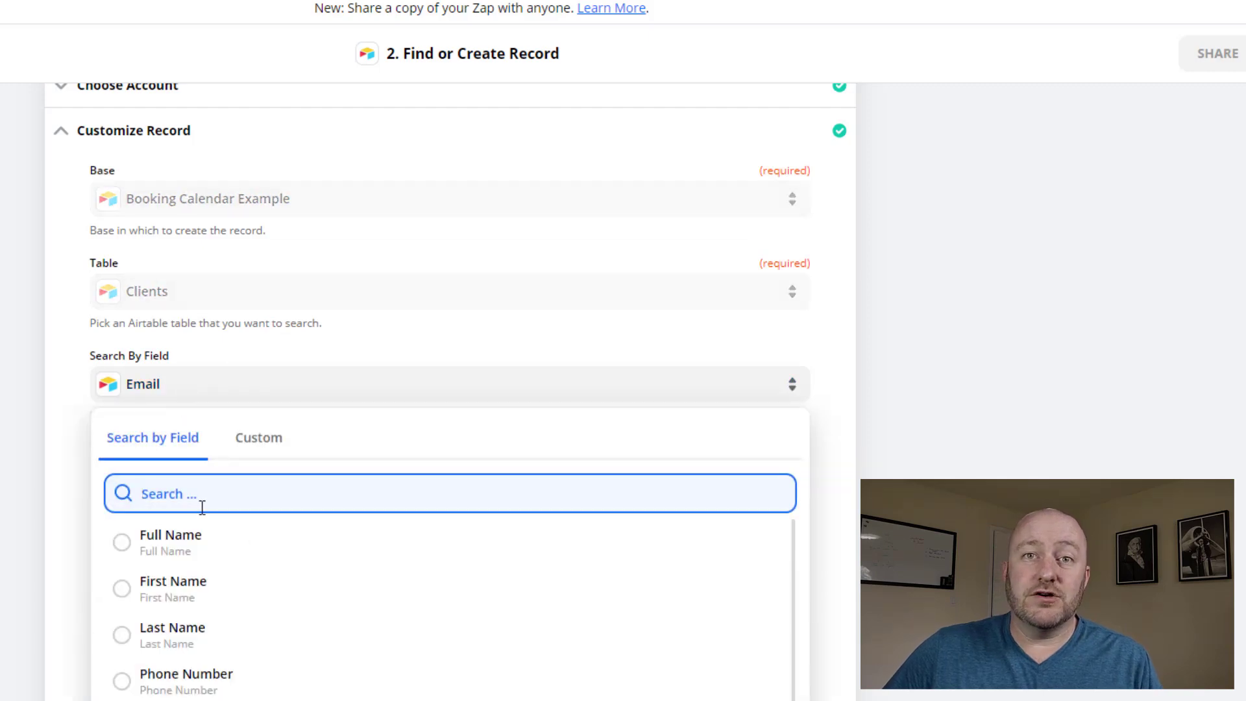
key("Escape")
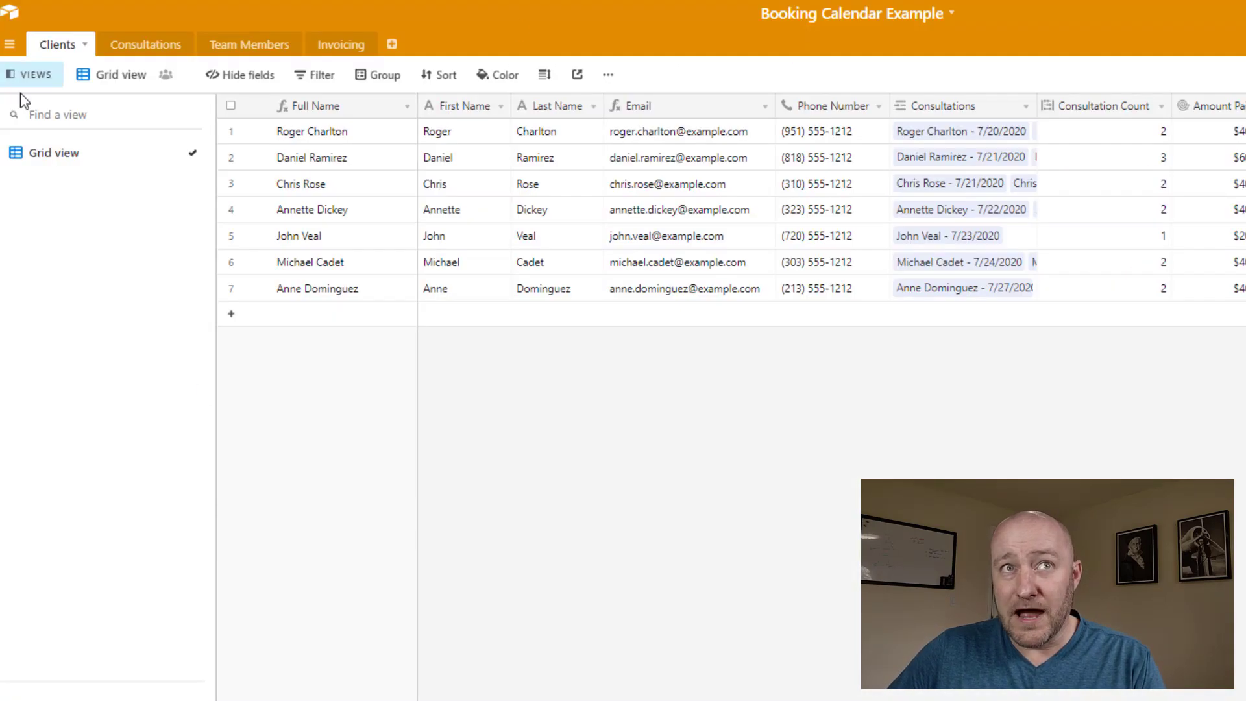
Change the Clients Email field type from Formula to Email and widen its column
left_click(675, 109)
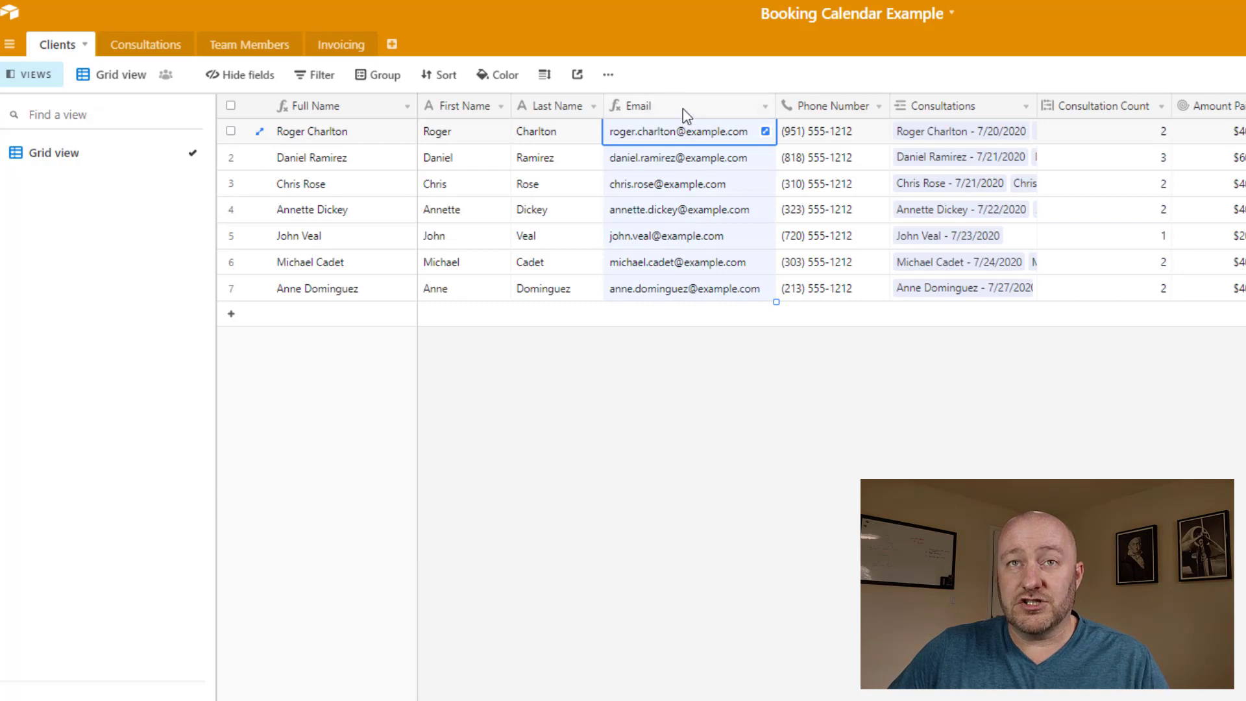
double_click(684, 115)
left_click(675, 189)
type("em")
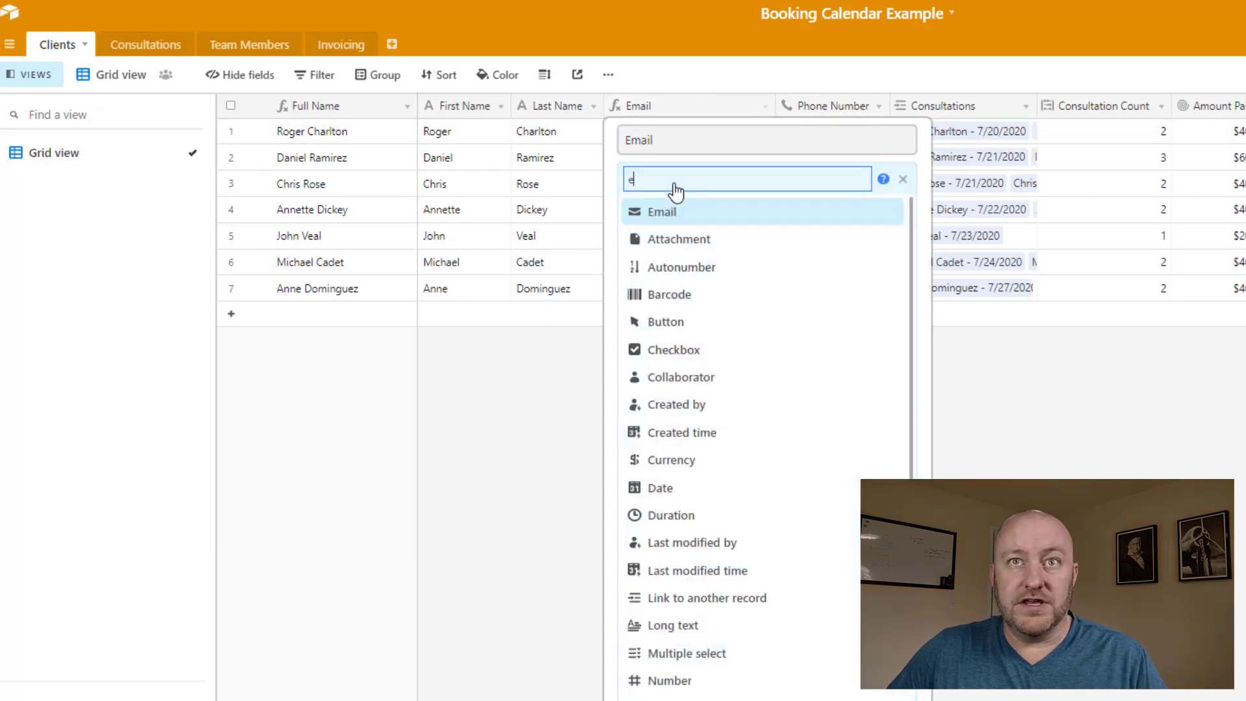
type("ai")
left_click(682, 216)
left_click(890, 240)
left_click_drag(776, 105, 782, 105)
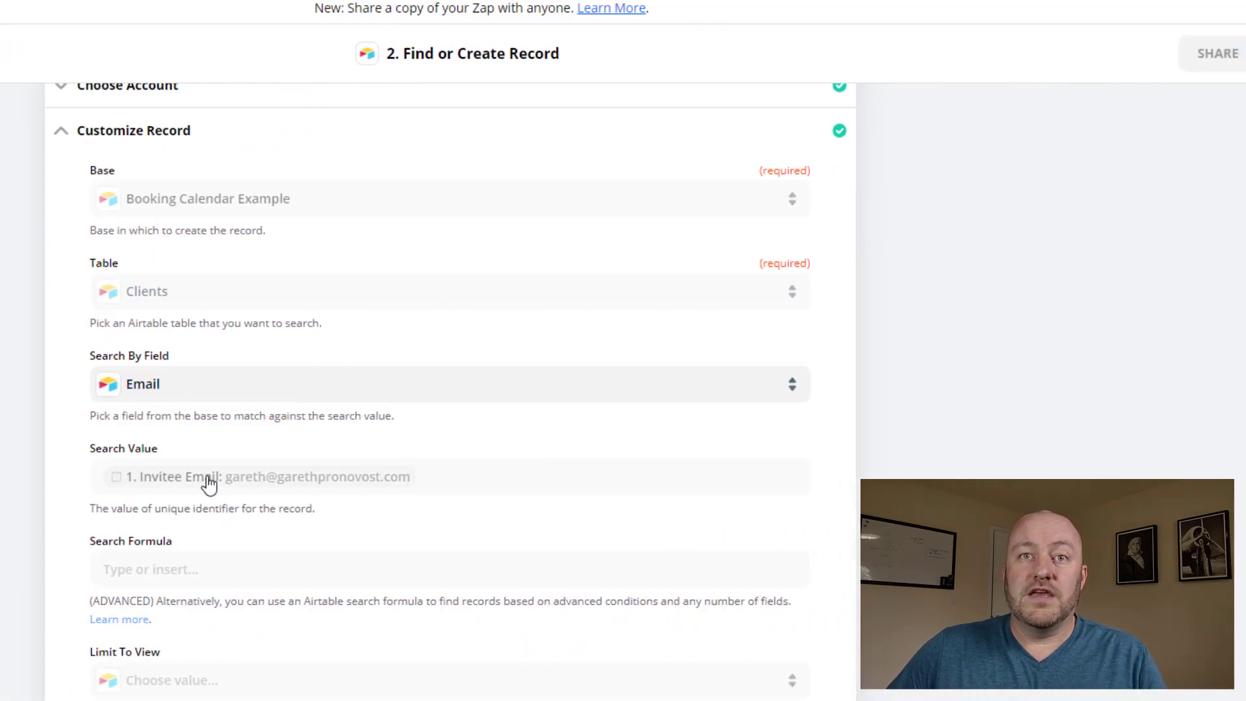
Replace the Search Value with the Calendly trigger's 1. Invitee Email
left_click(208, 484)
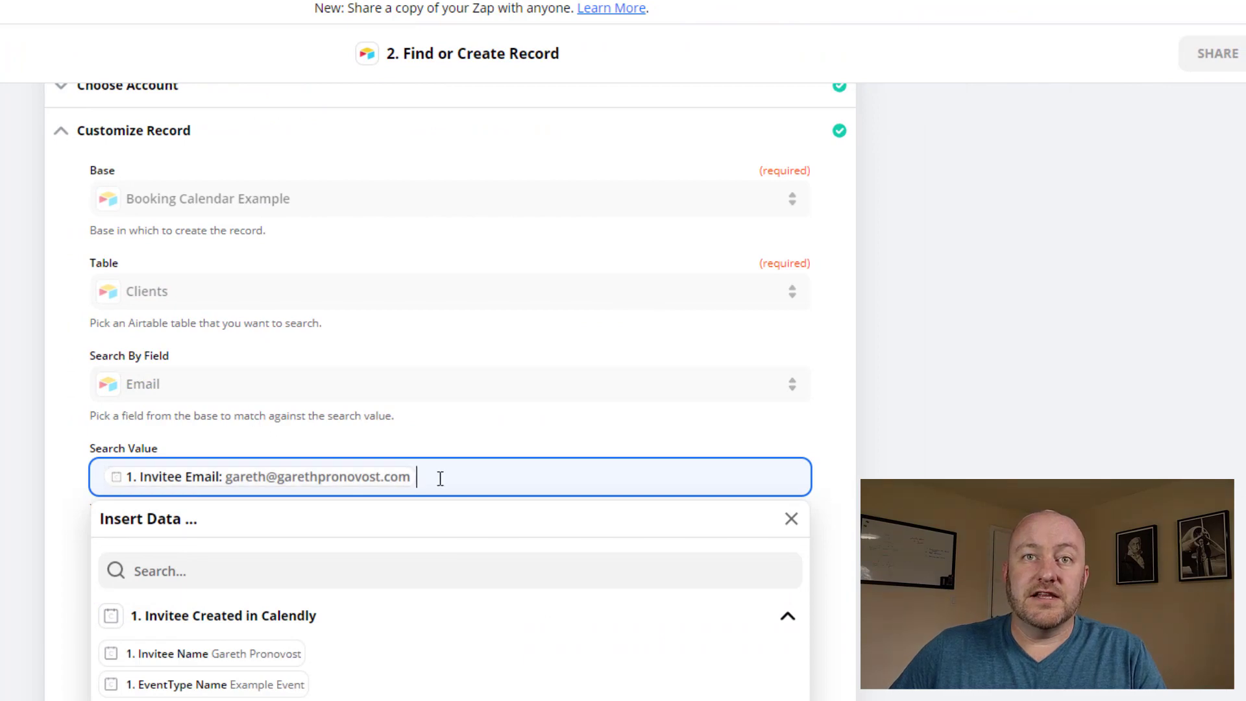
key("BackSpace")
scroll(193, 613, "down", 2)
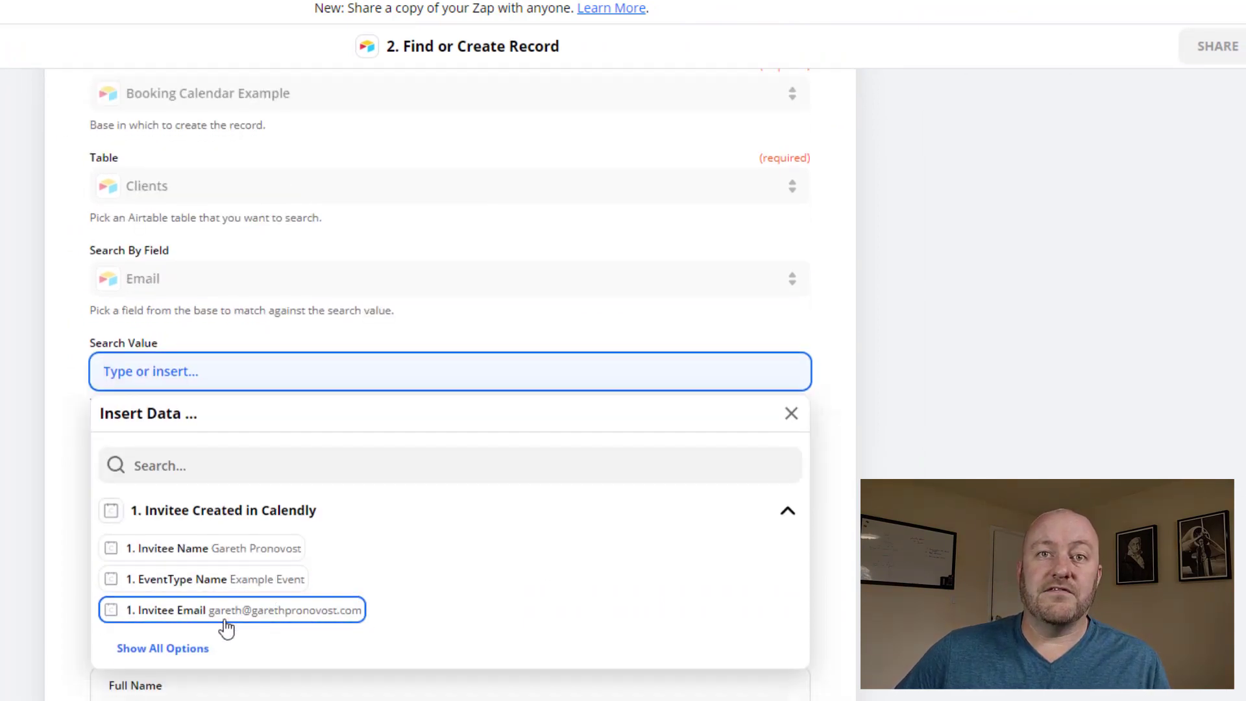
left_click(156, 614)
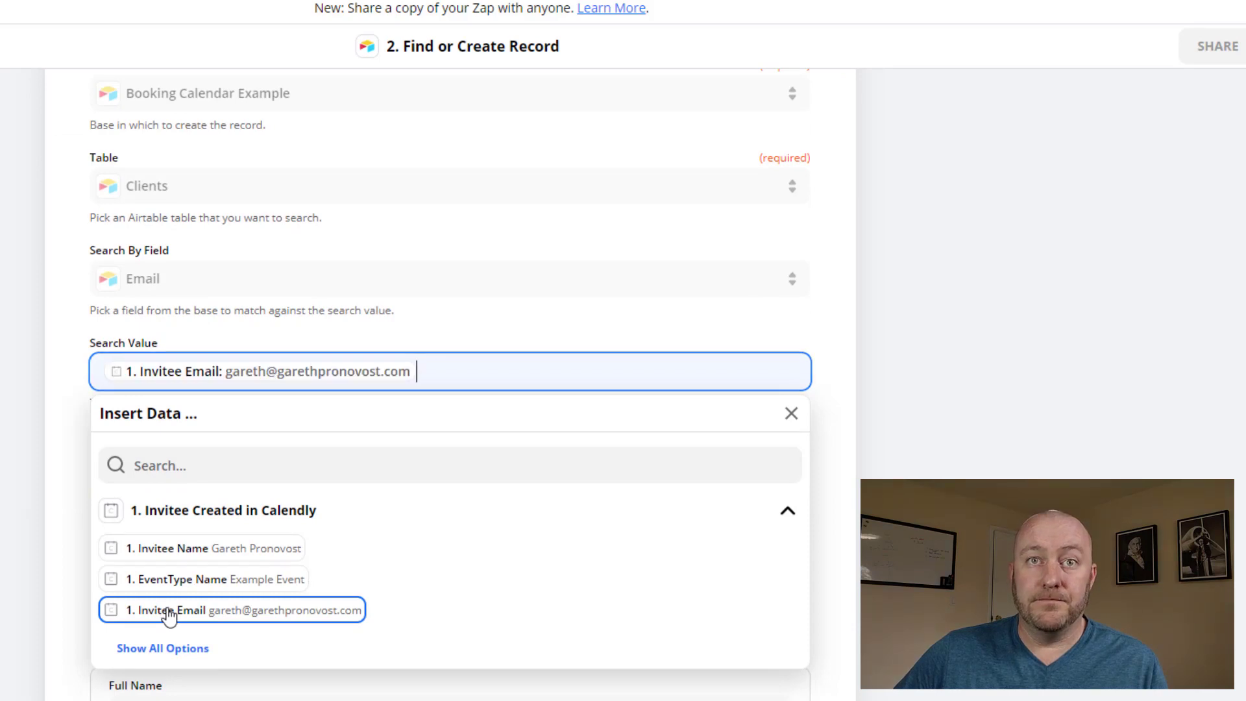
left_click(57, 399)
scroll(47, 361, "down", 4)
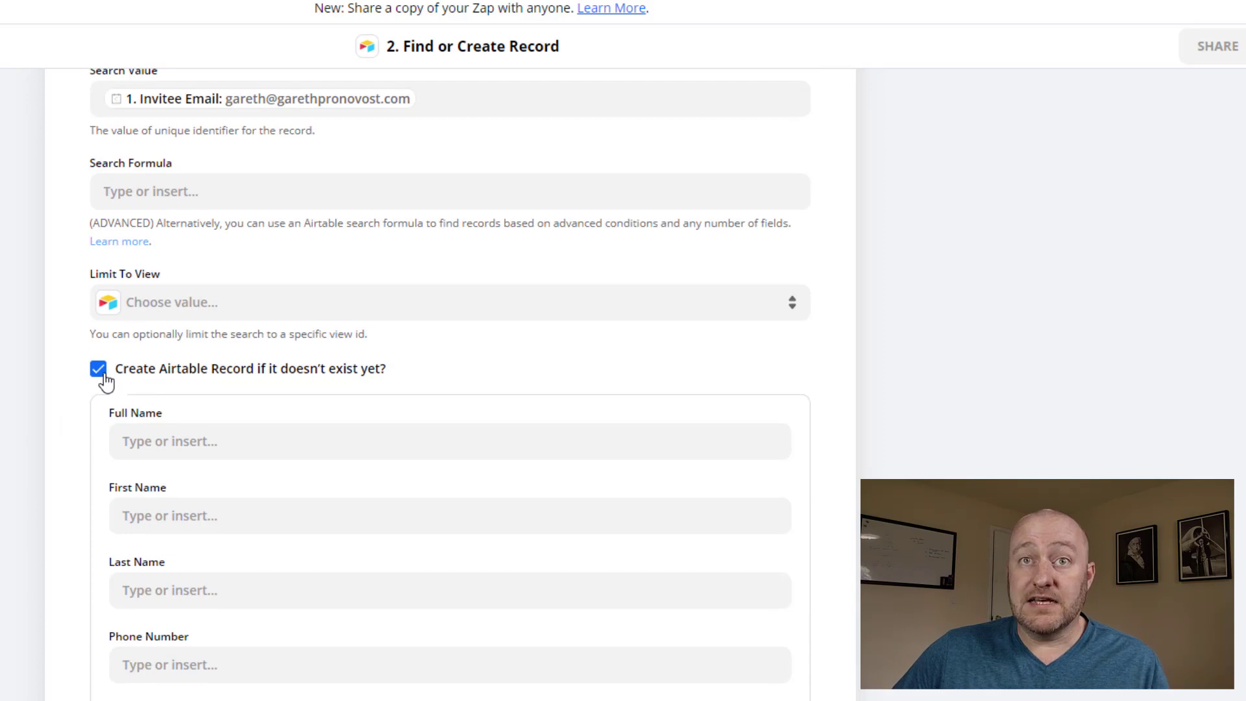
scroll(237, 385, "down", 3)
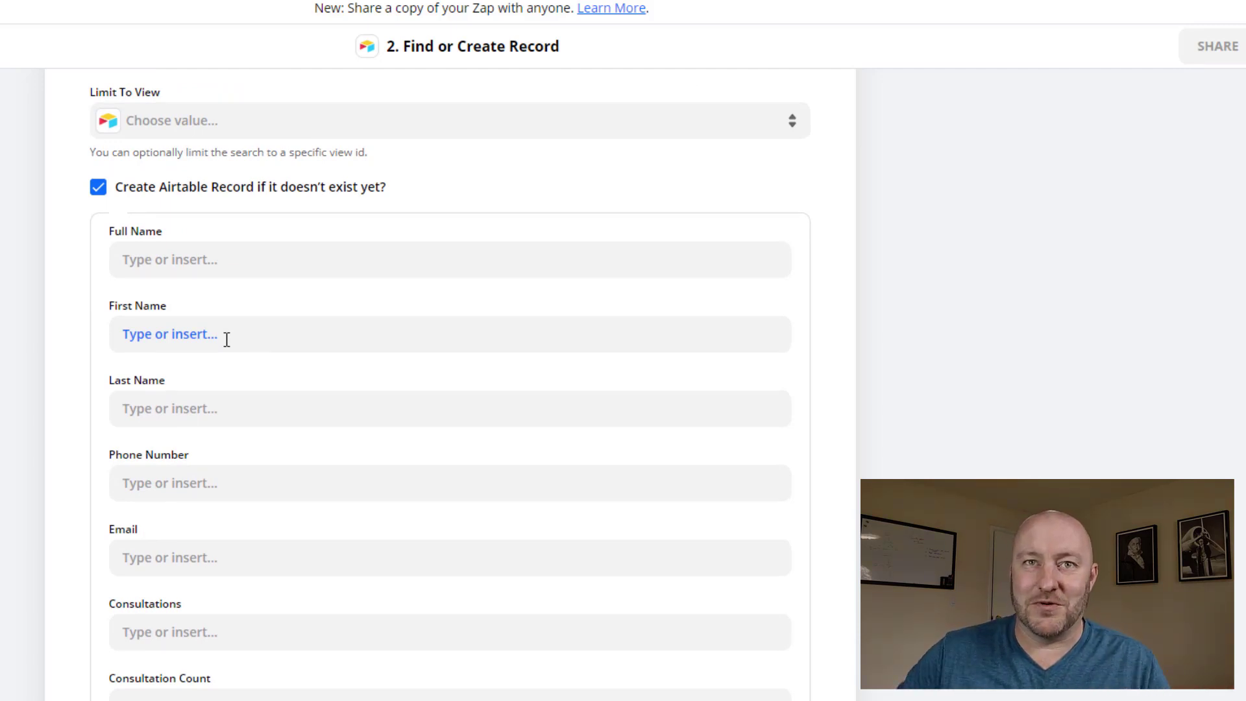
Map First Name and Last Name to the Calendly Invitee First Name and Invitee Last Name
left_click(227, 339)
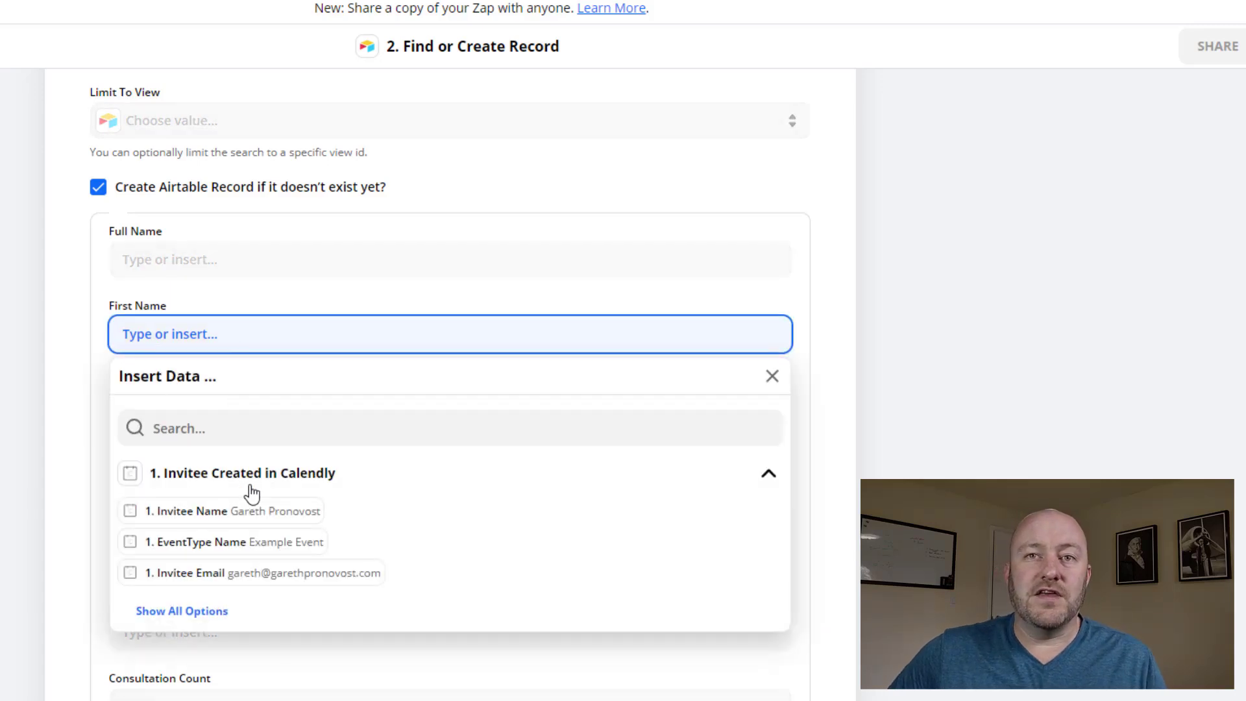
left_click(190, 612)
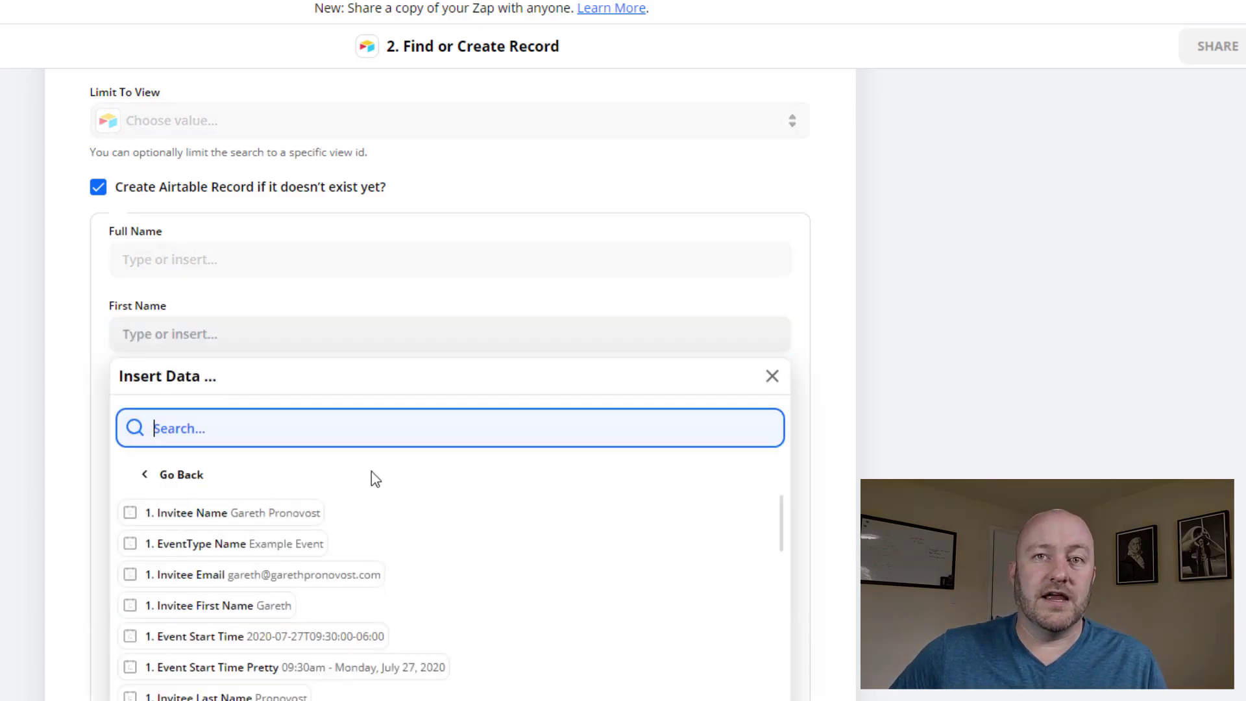
scroll(325, 454, "down", 3)
left_click(260, 423)
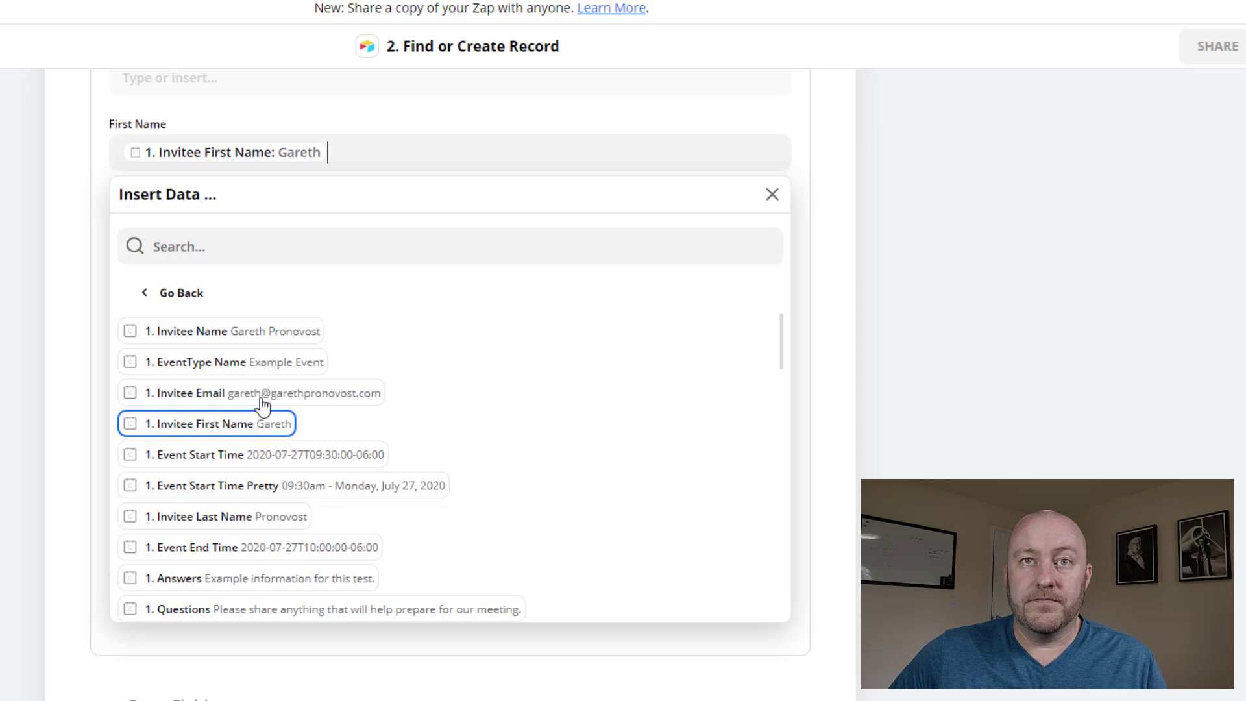
left_click(73, 239)
left_click(186, 227)
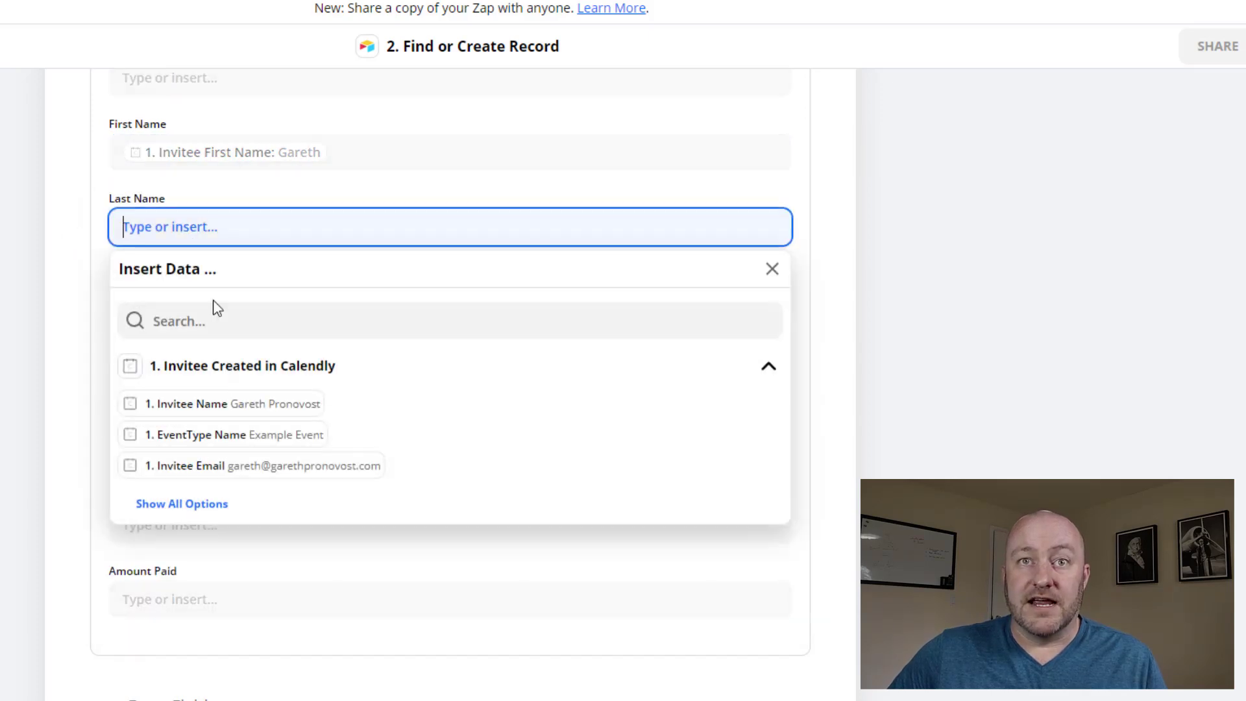
left_click(207, 505)
scroll(392, 409, "down", 3)
scroll(357, 486, "up", 3)
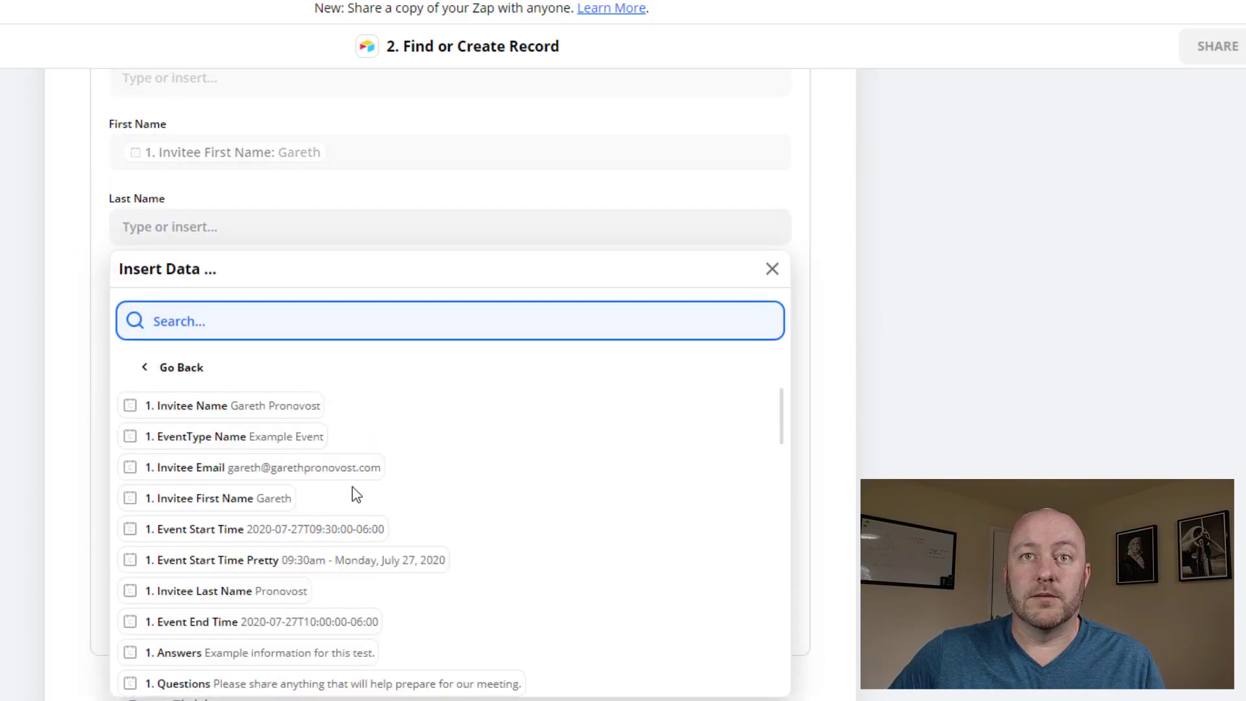
scroll(360, 471, "down", 2)
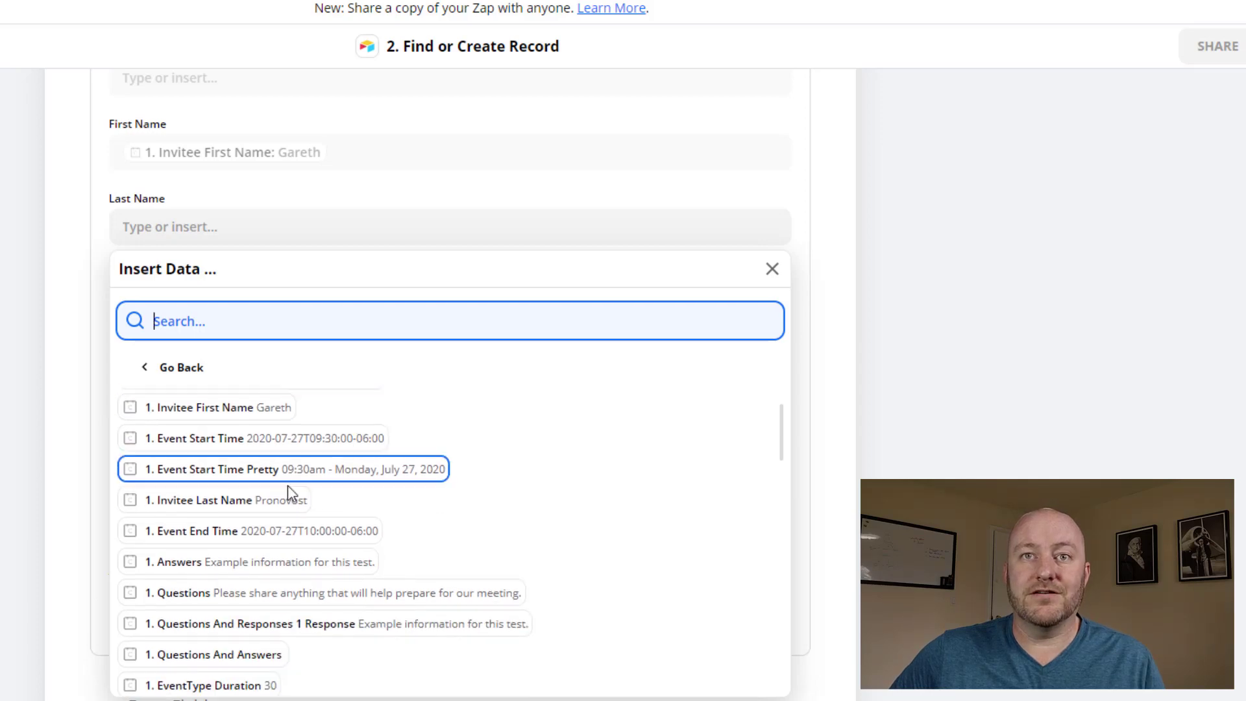
left_click(164, 499)
left_click(78, 387)
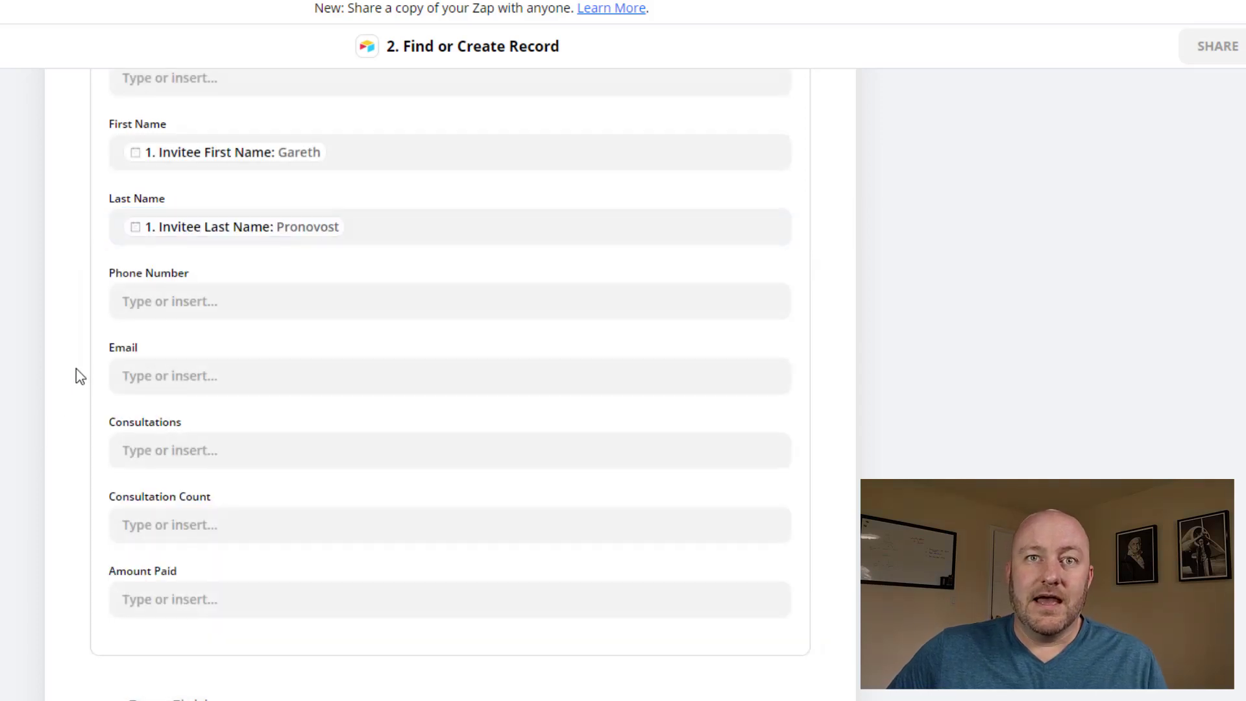
Map Email to the Invitee Email, leave Amount Paid empty, and remove the extra fields
scroll(78, 372, "down", 1)
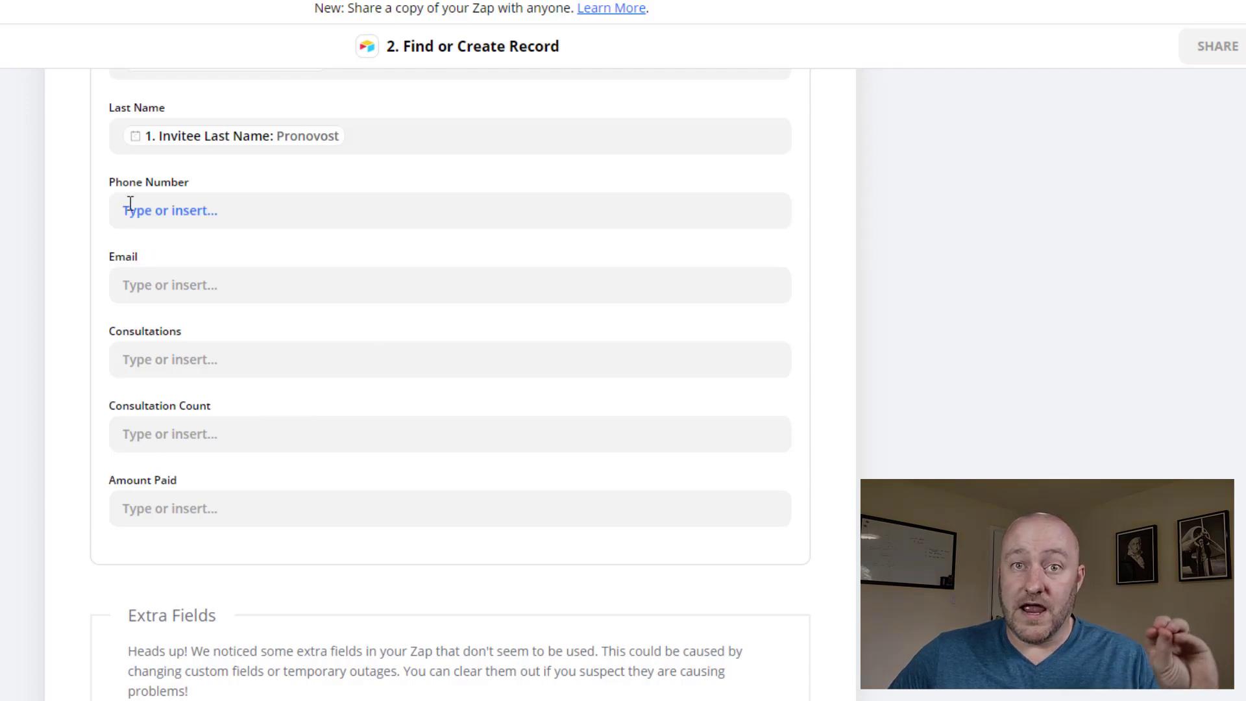
left_click(188, 279)
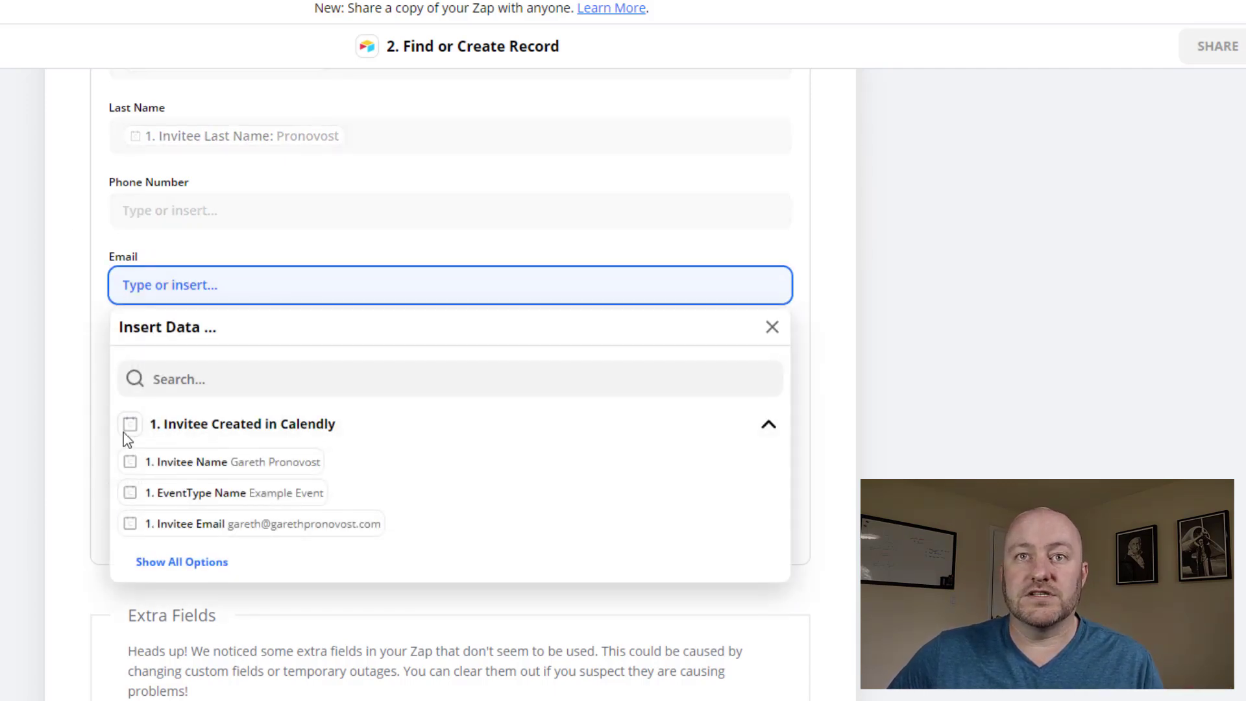
left_click(277, 524)
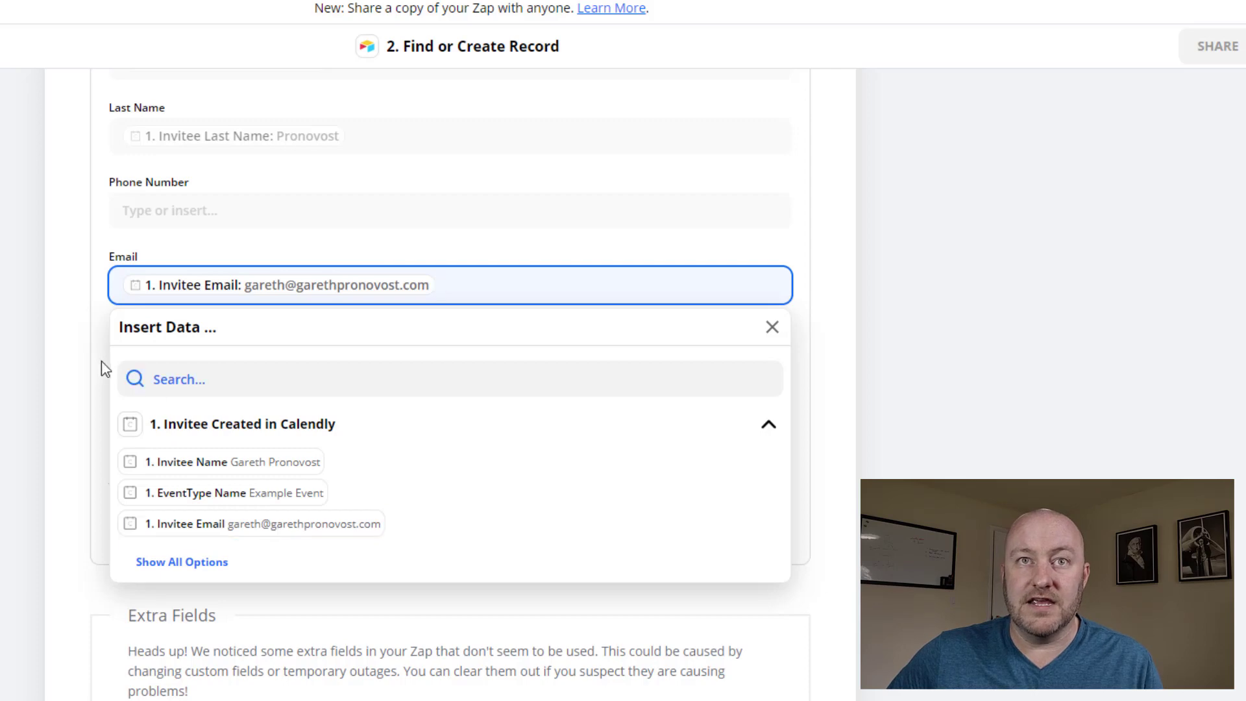
left_click(74, 357)
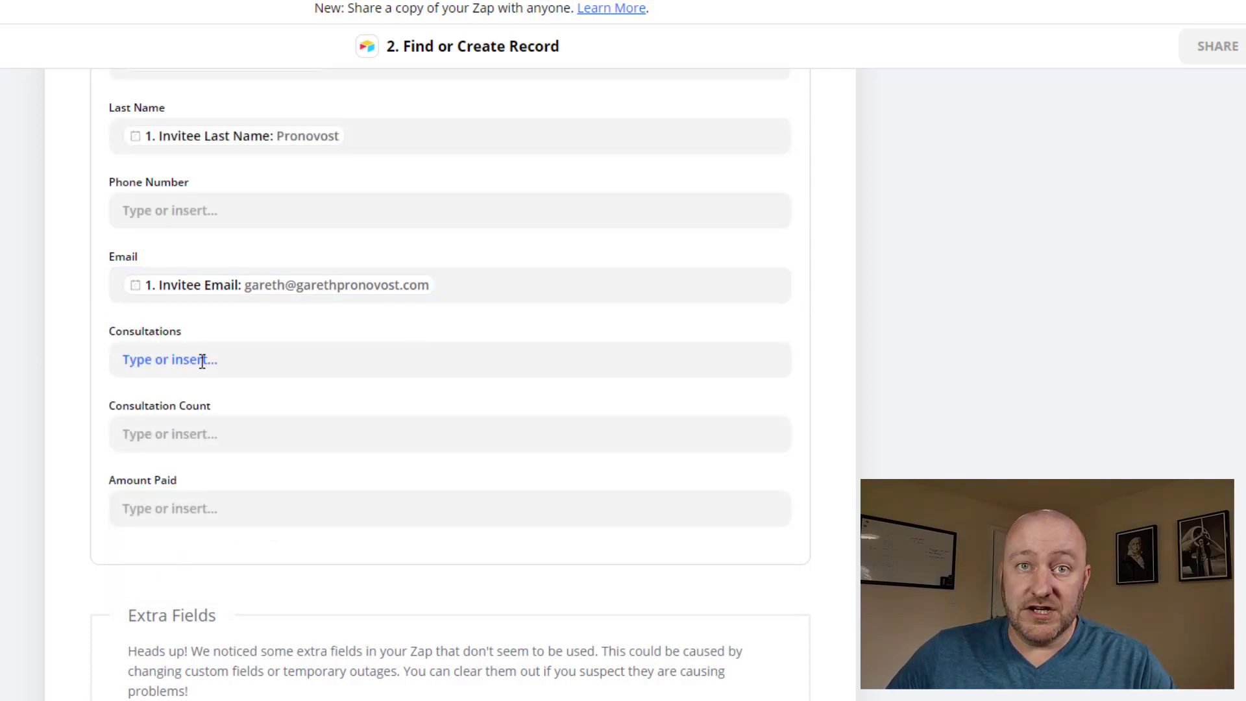
left_click(177, 510)
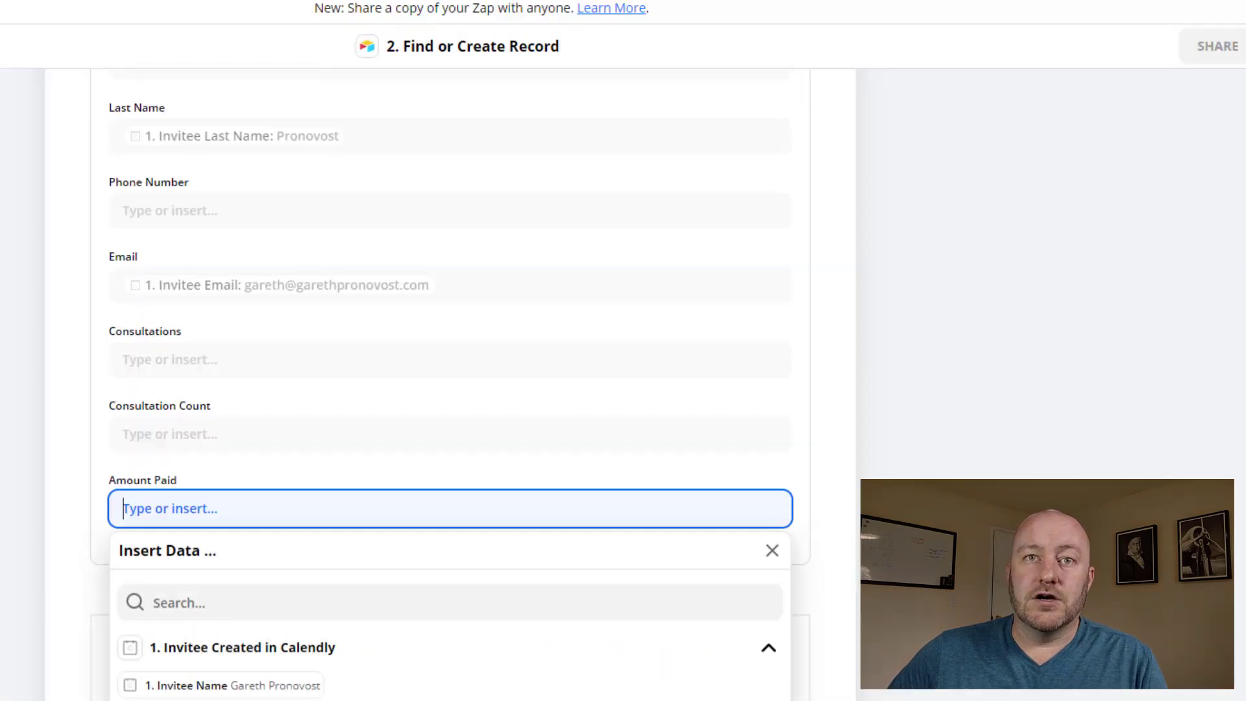
scroll(29, 276, "down", 3)
left_click(29, 275)
scroll(13, 284, "up", 4)
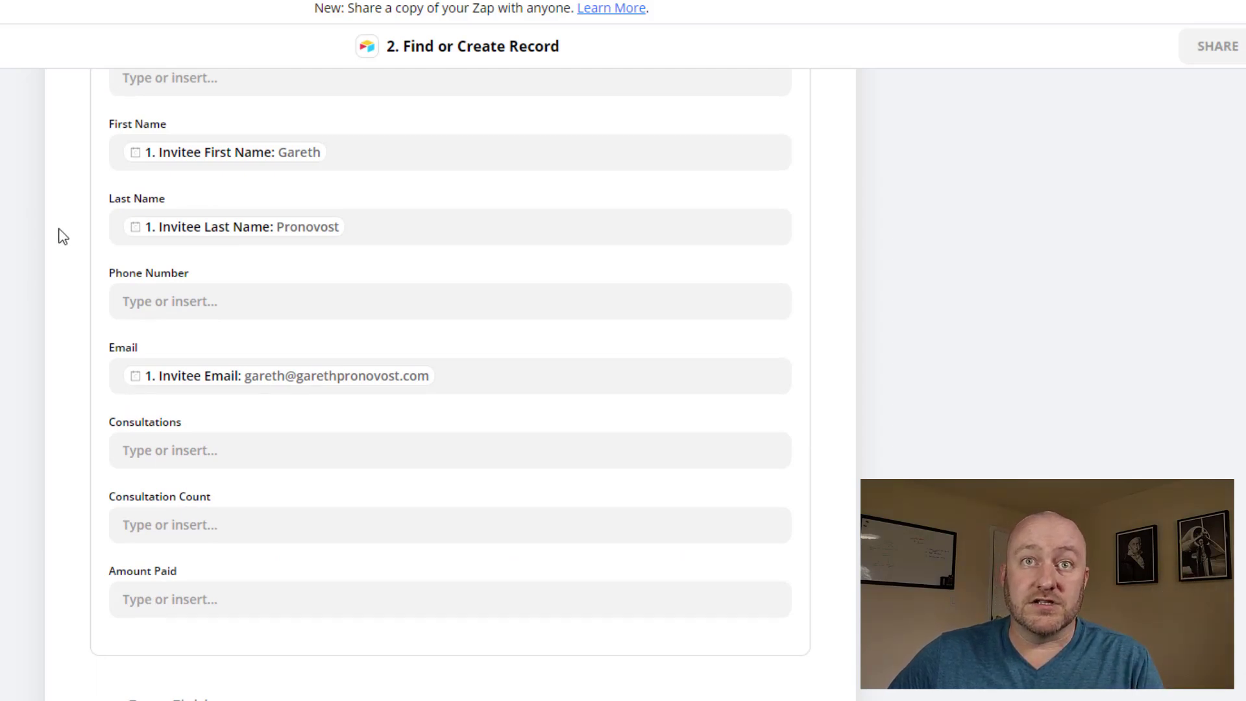
scroll(60, 235, "down", 7)
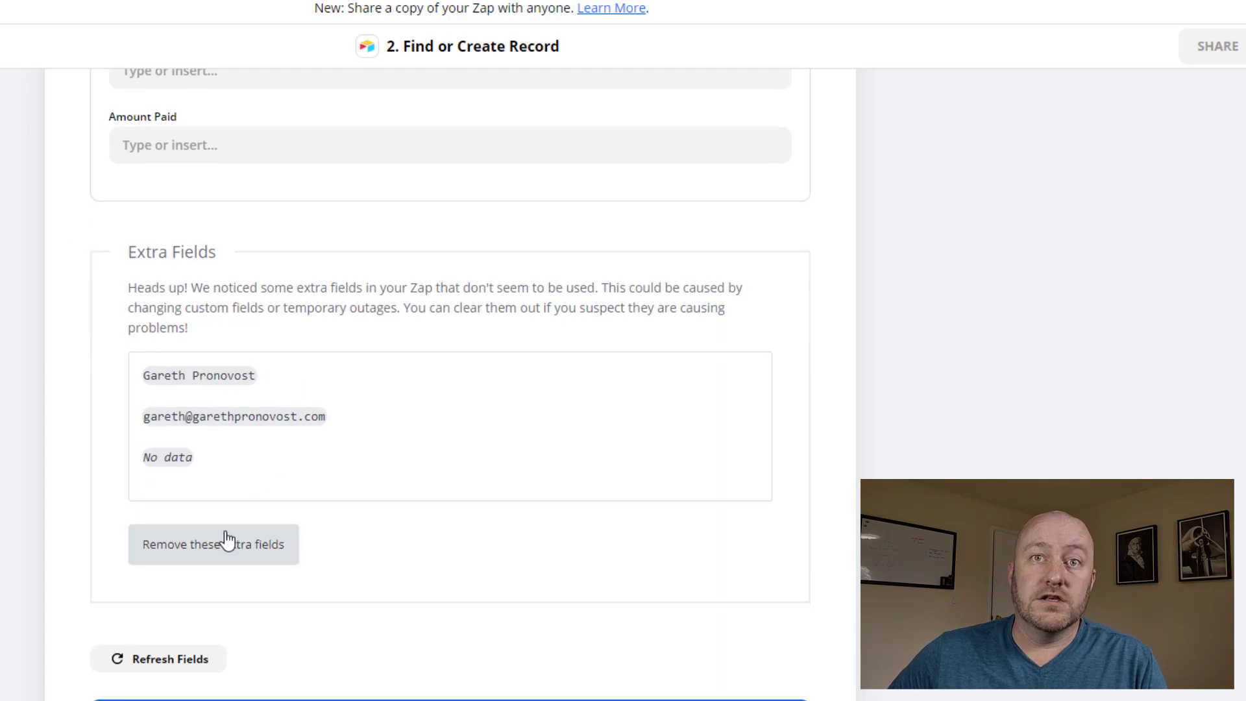
left_click(225, 540)
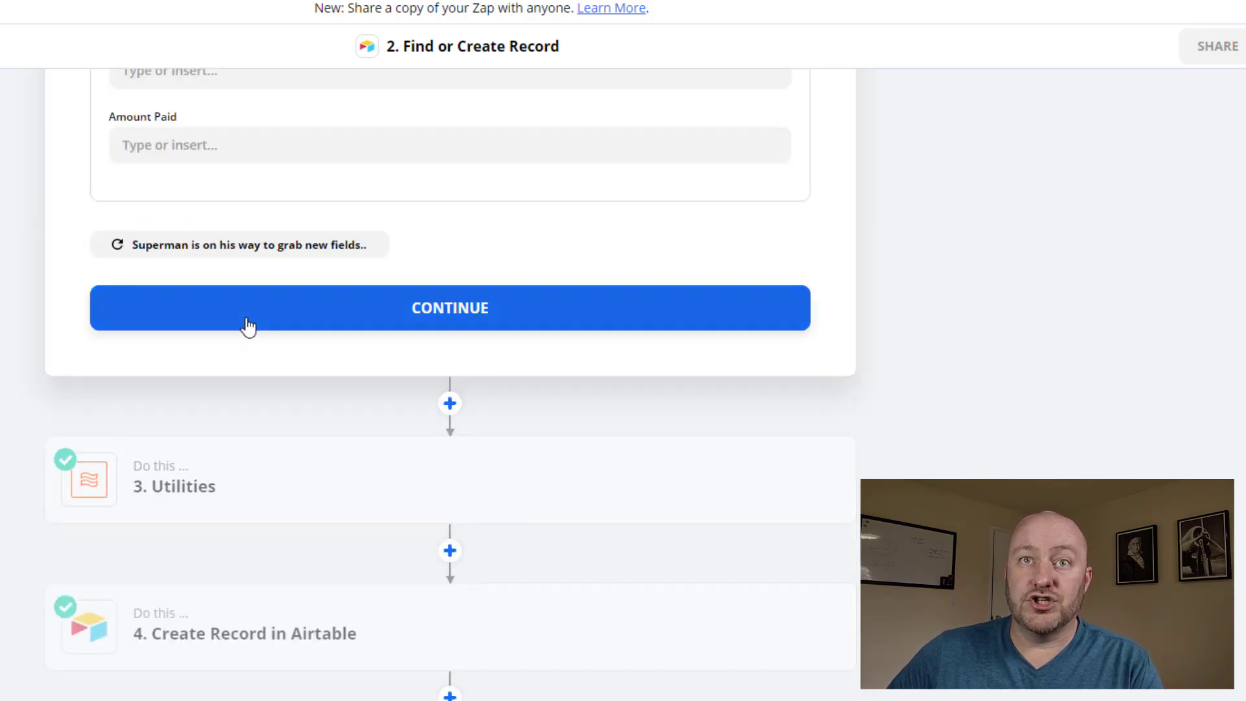
Save the Find or Create Record settings and run TEST & REVIEW
left_click(234, 309)
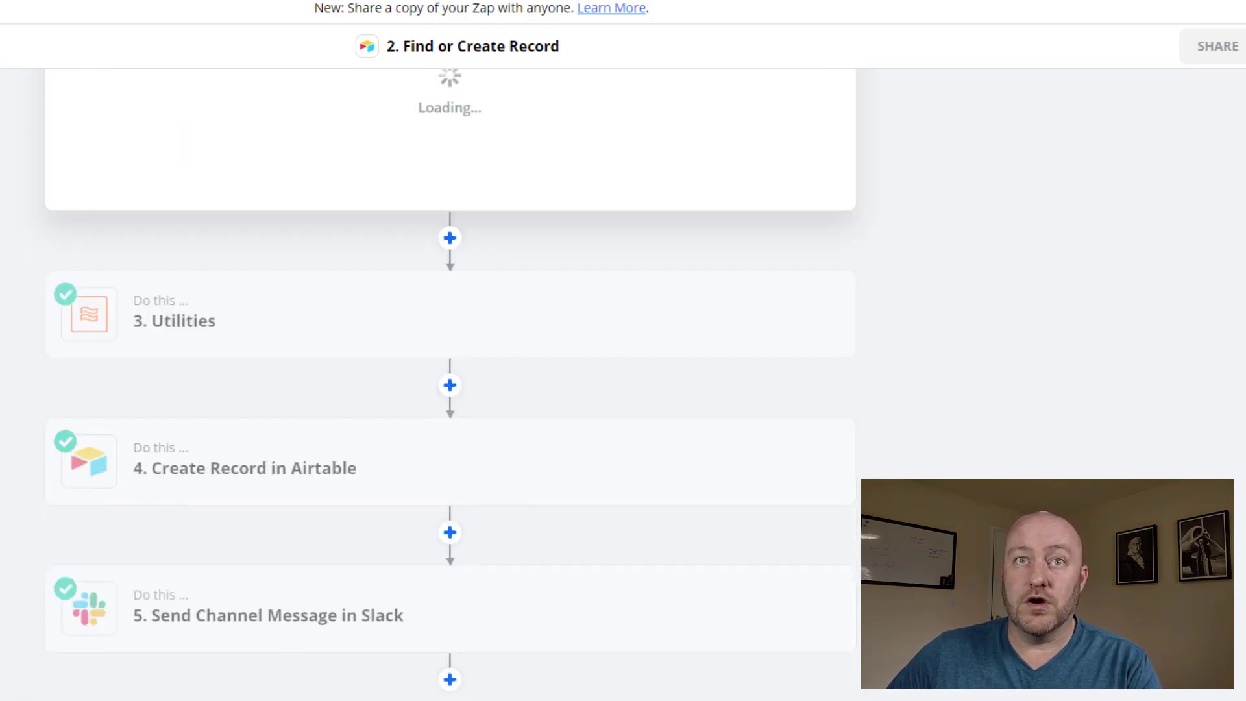
scroll(130, 324, "up", 3)
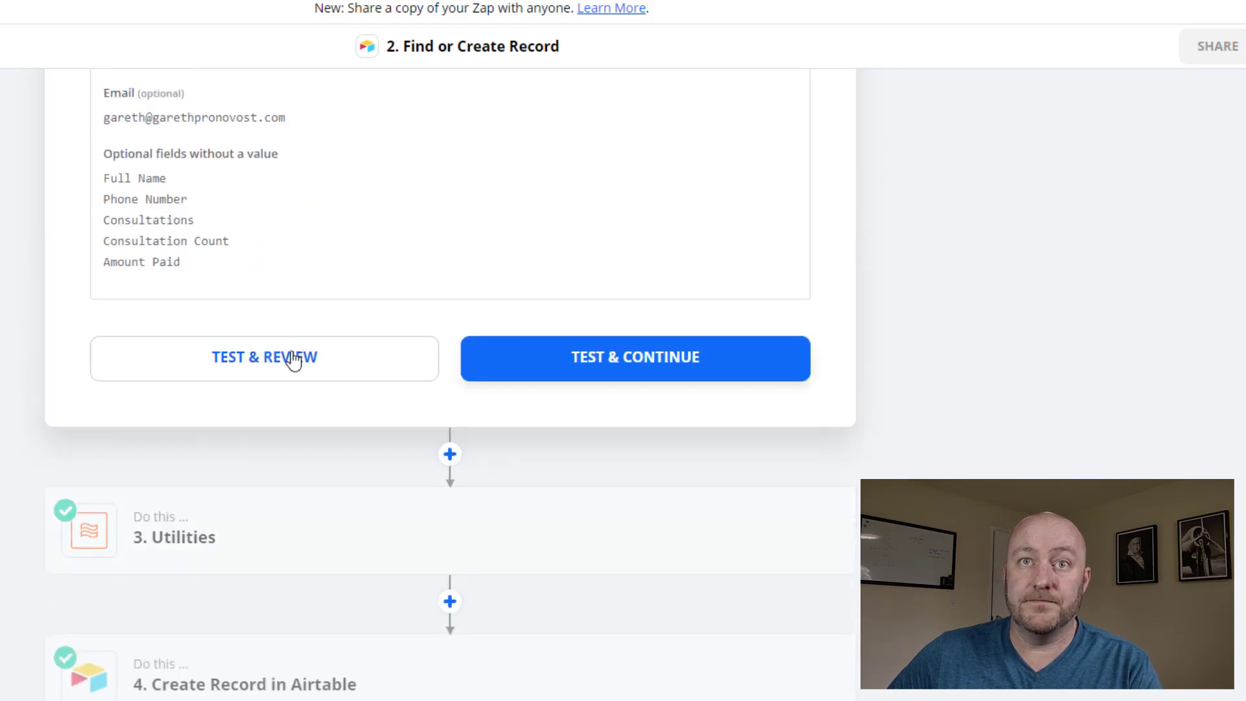
left_click(292, 356)
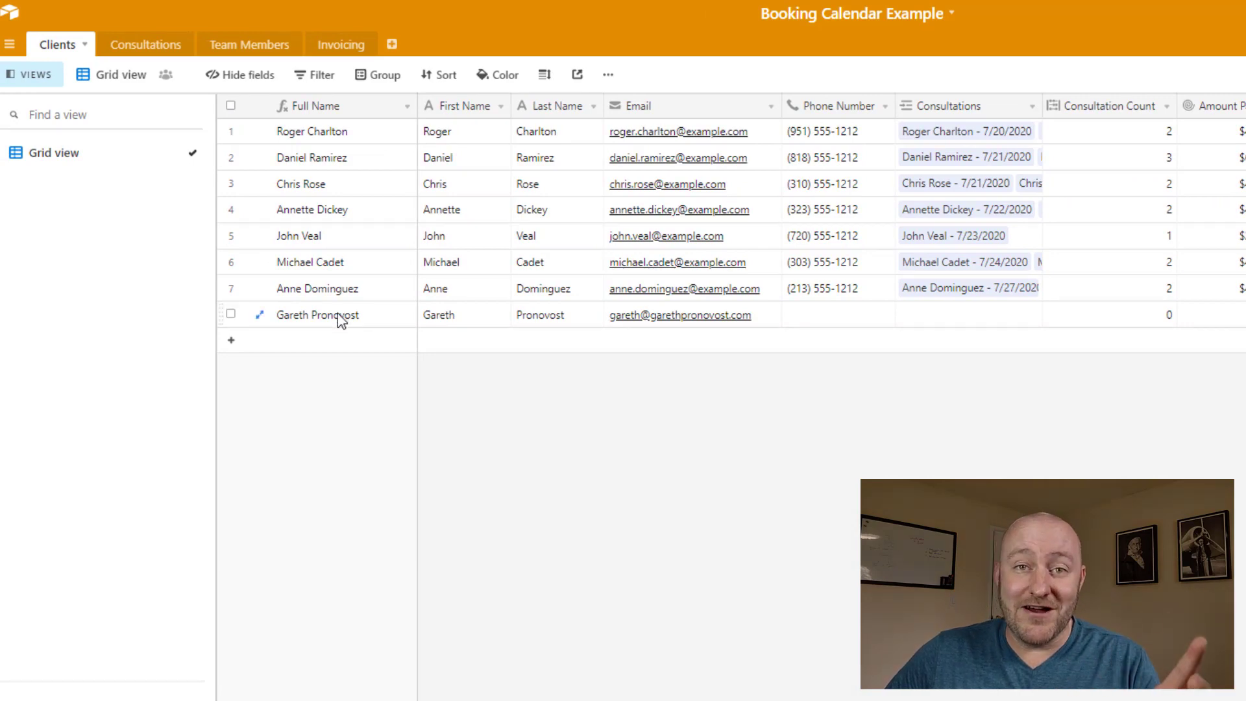
left_click(341, 318)
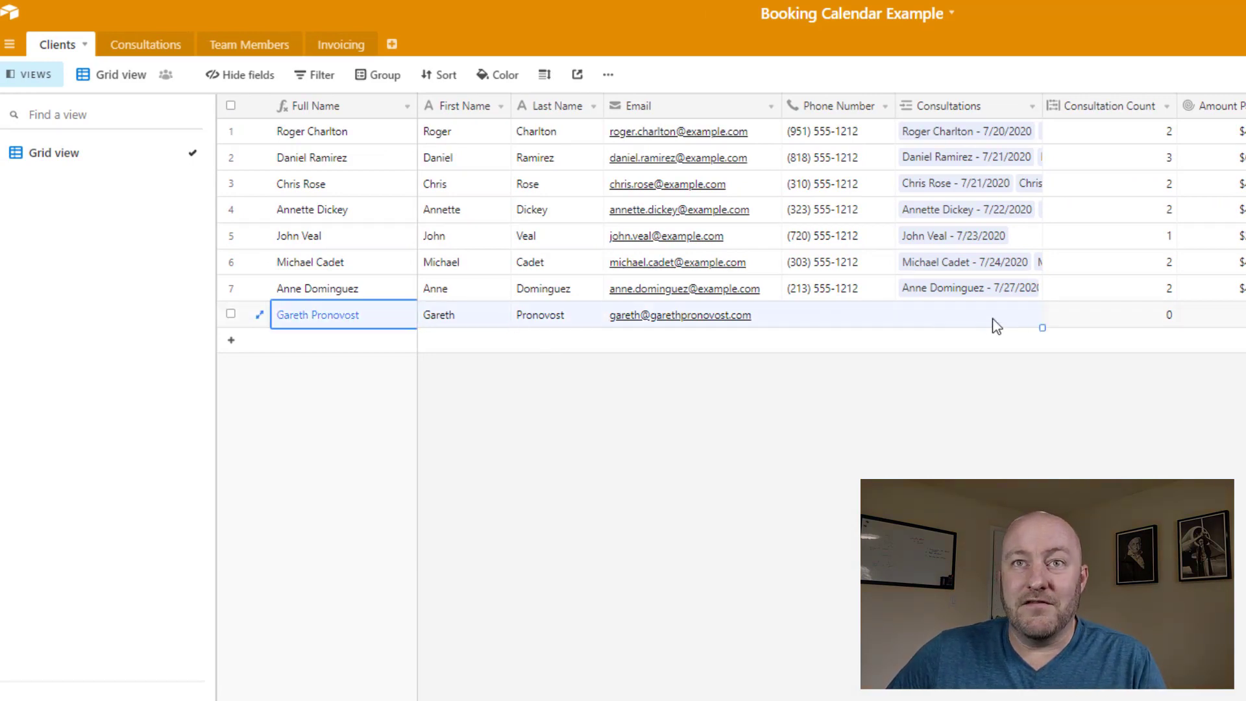
left_click(361, 285)
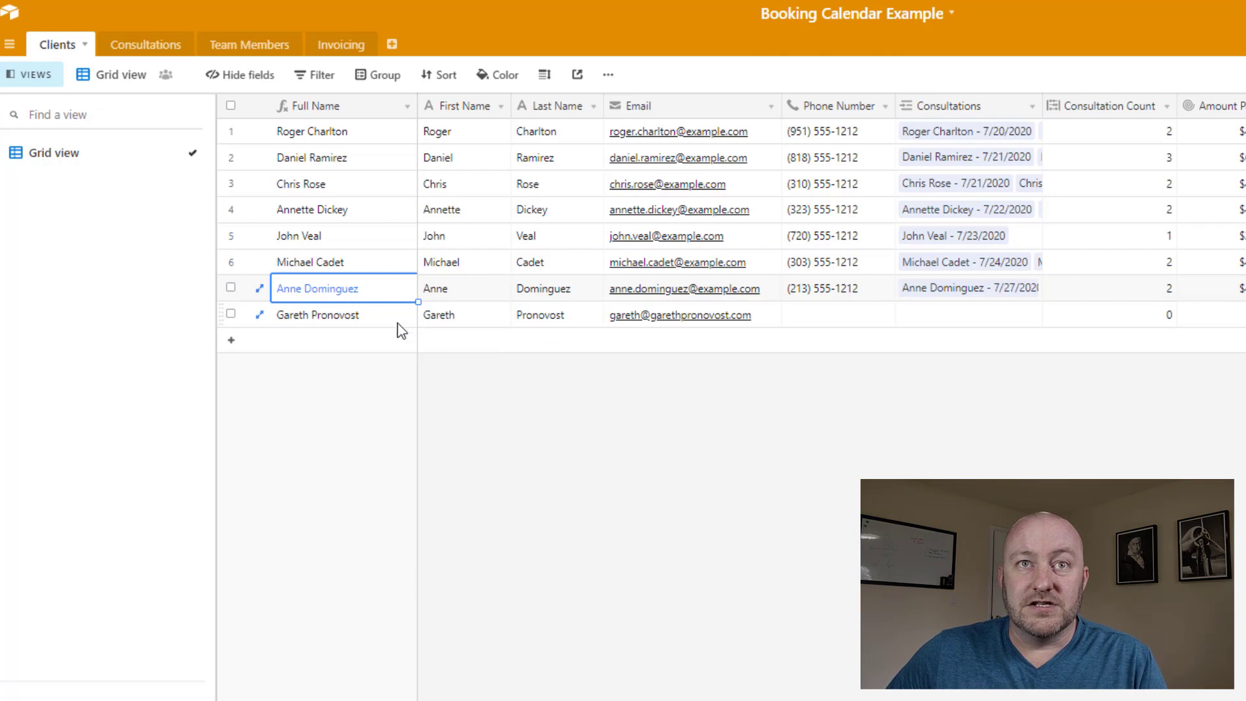
left_click(455, 320)
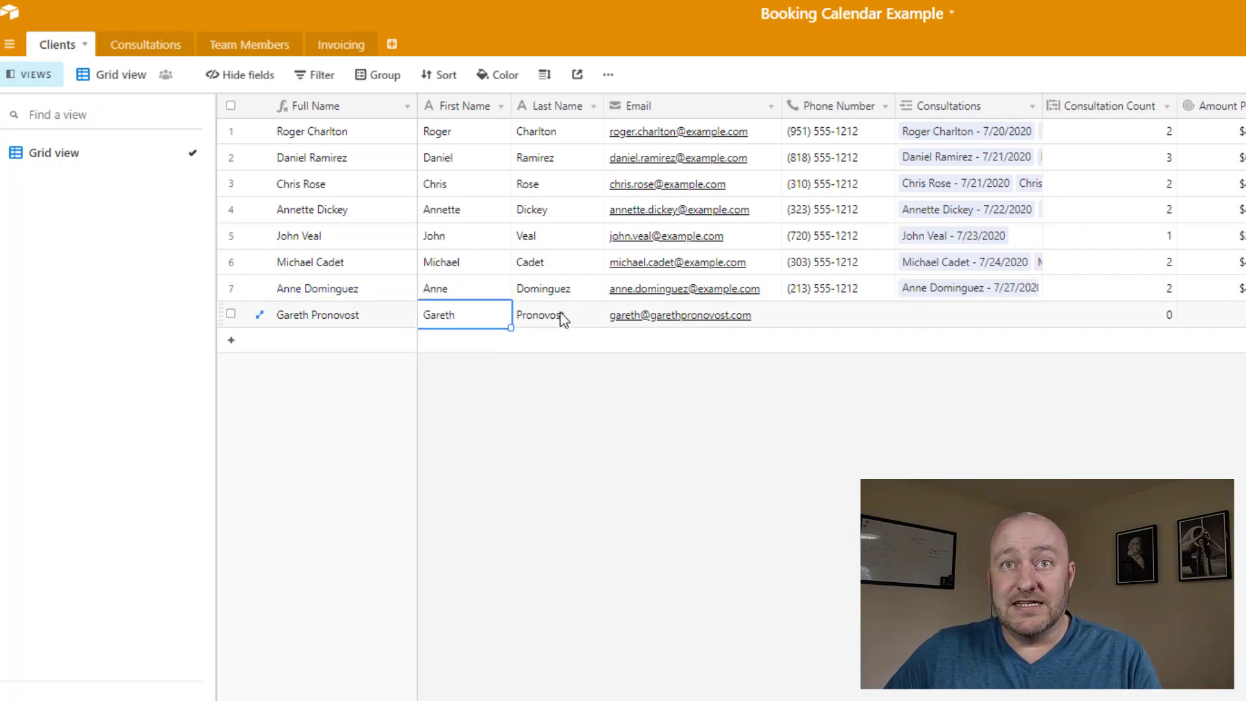
left_click(562, 318)
left_click(650, 320)
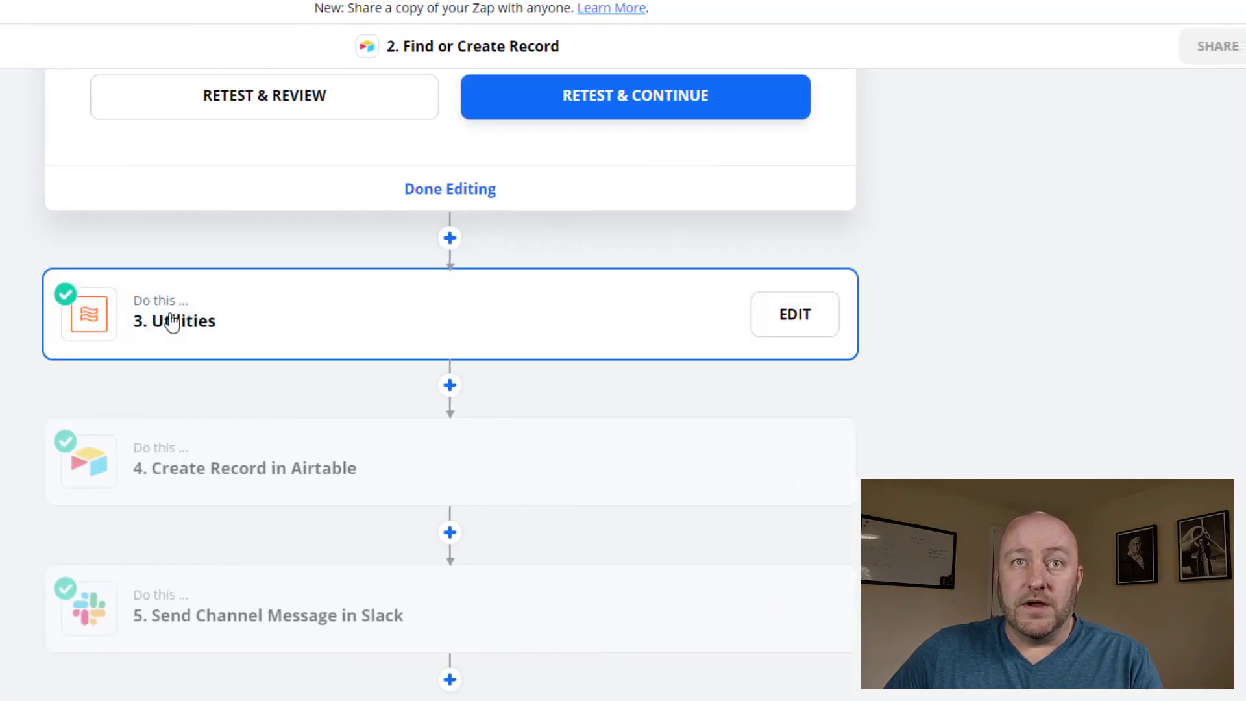
Open the Utilities step and reveal its Lookup Table mapping Event Assigned To to an Airtable record ID
left_click(173, 321)
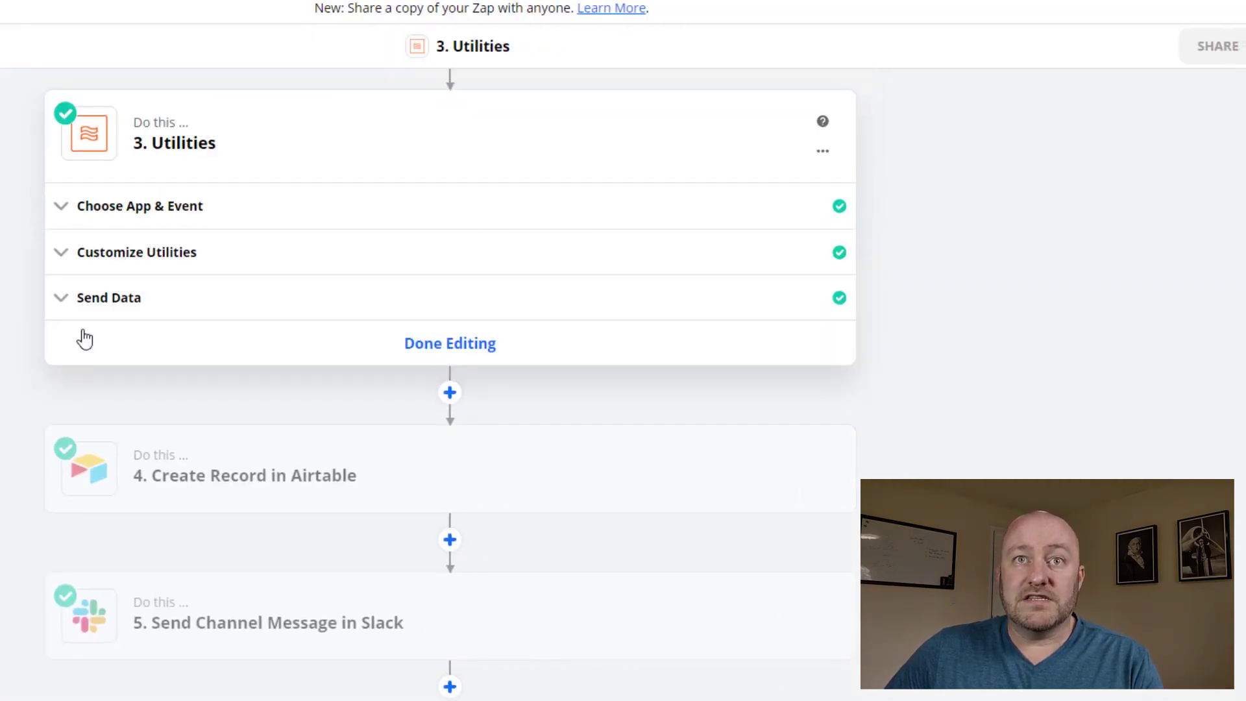
left_click(155, 255)
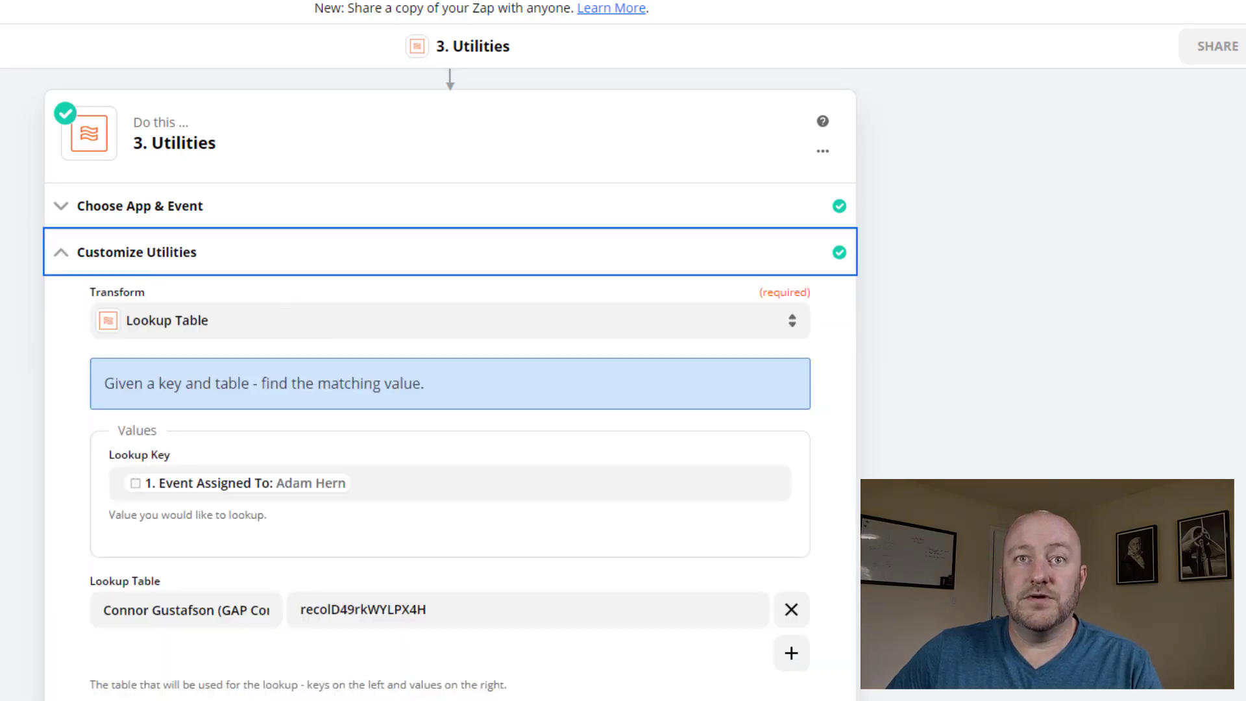
scroll(450, 390, "down", 5)
scroll(450, 390, "up", 1)
scroll(26, 235, "up", 1)
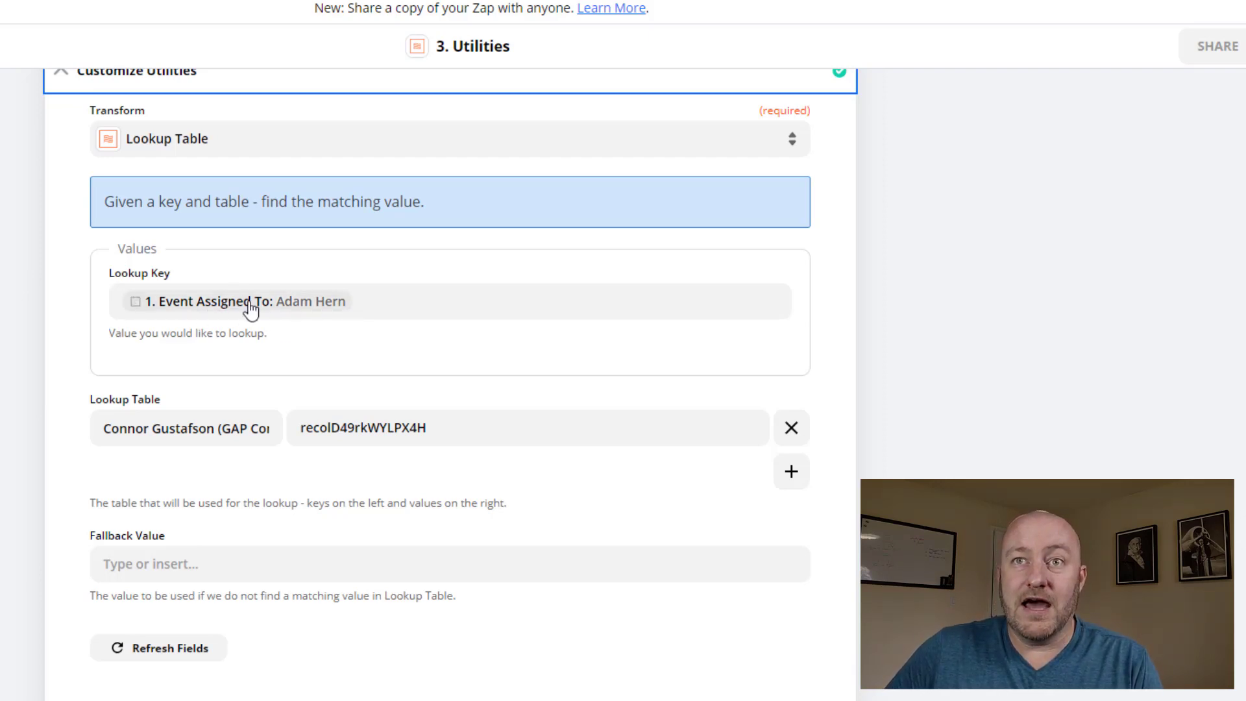
scroll(831, 480, "up", 6)
Delete the Utilities lookup step from the zap, confirming with Really Delete?
scroll(814, 359, "down", 1)
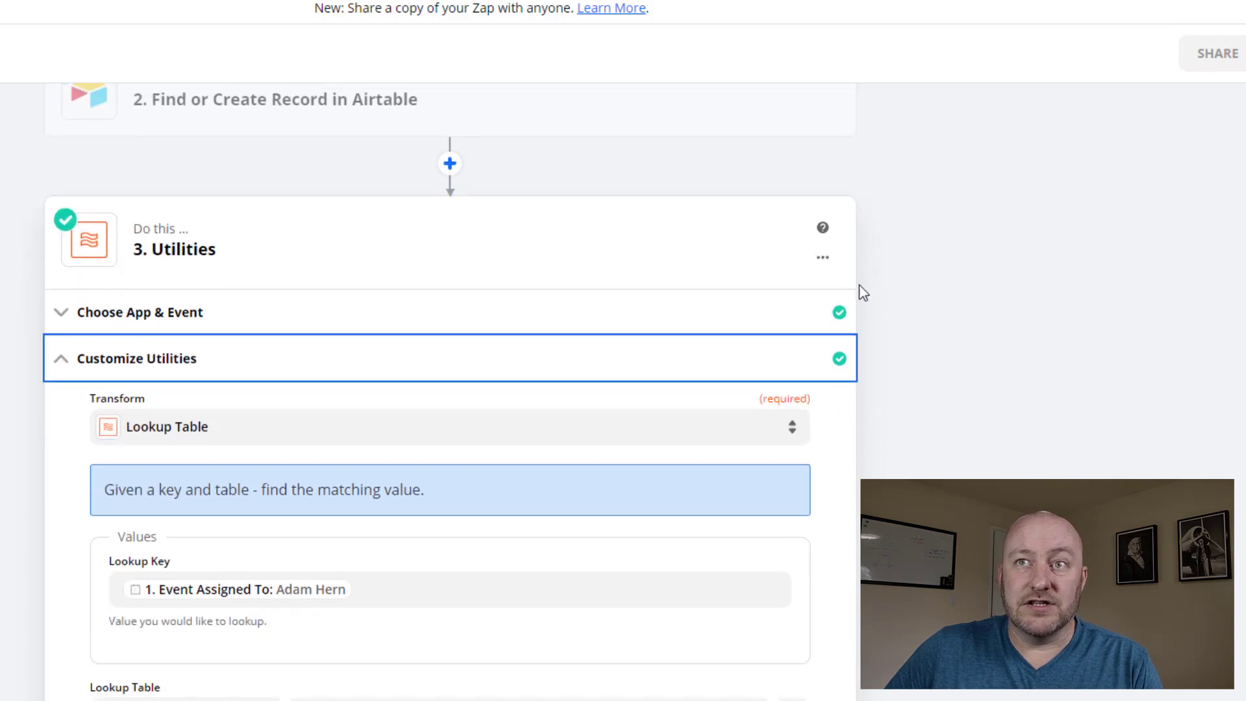
left_click(823, 257)
left_click(771, 336)
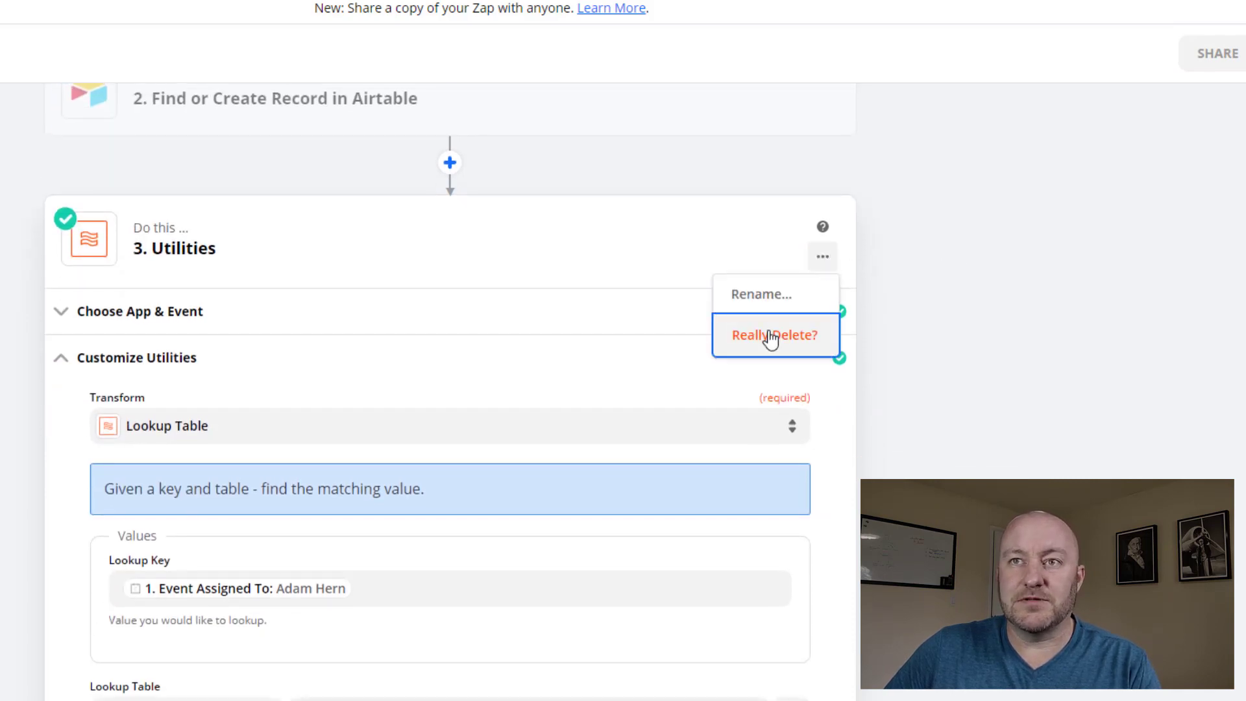
left_click(771, 336)
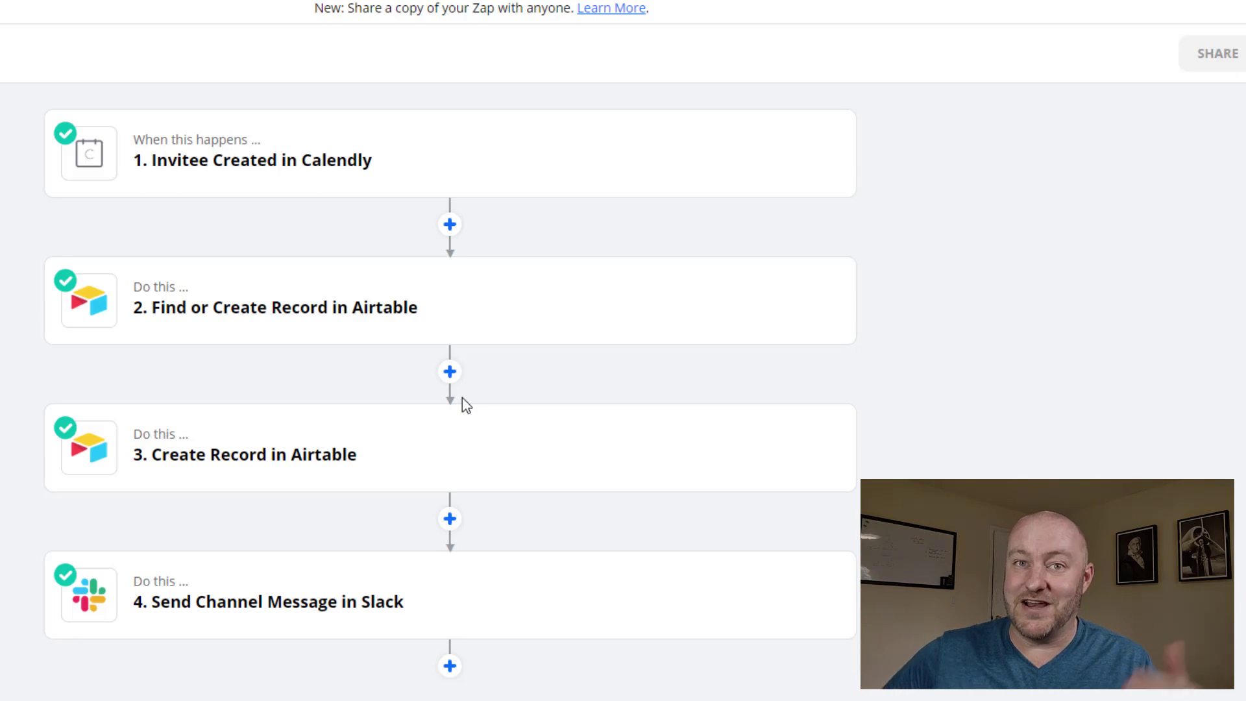
Open the Create Record in Airtable step and review its app, action event and Airtable account
left_click(280, 462)
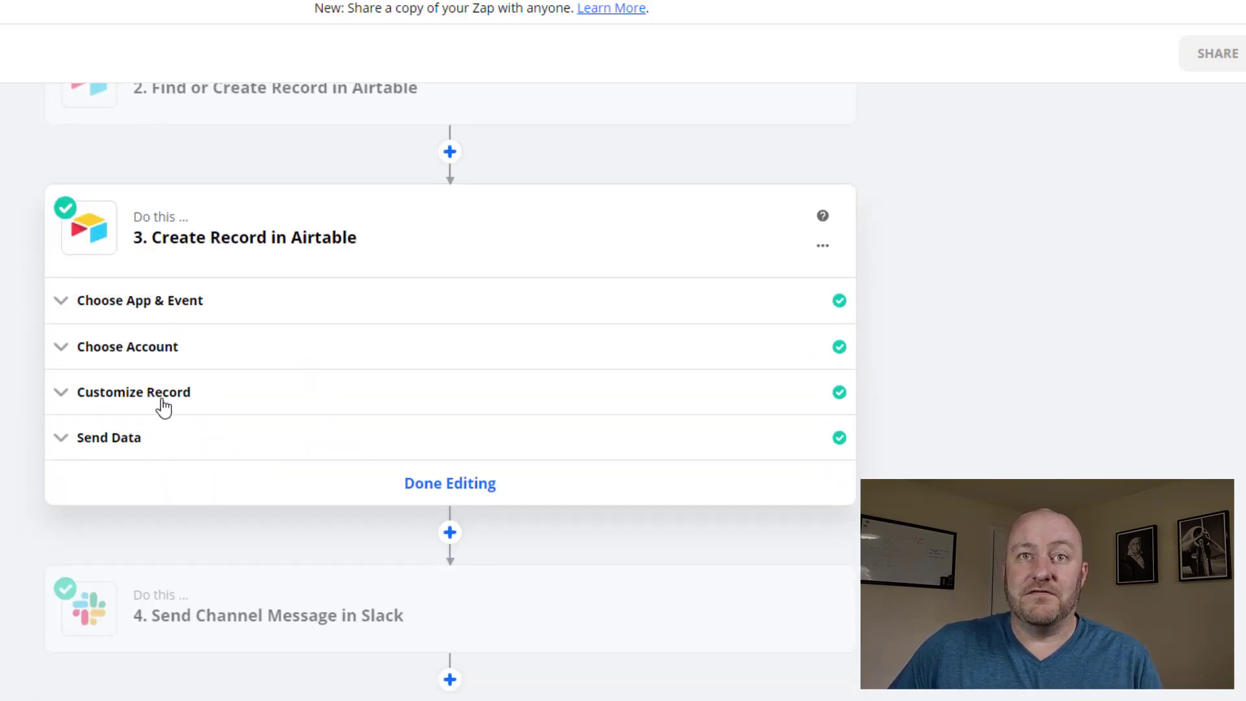
left_click(142, 304)
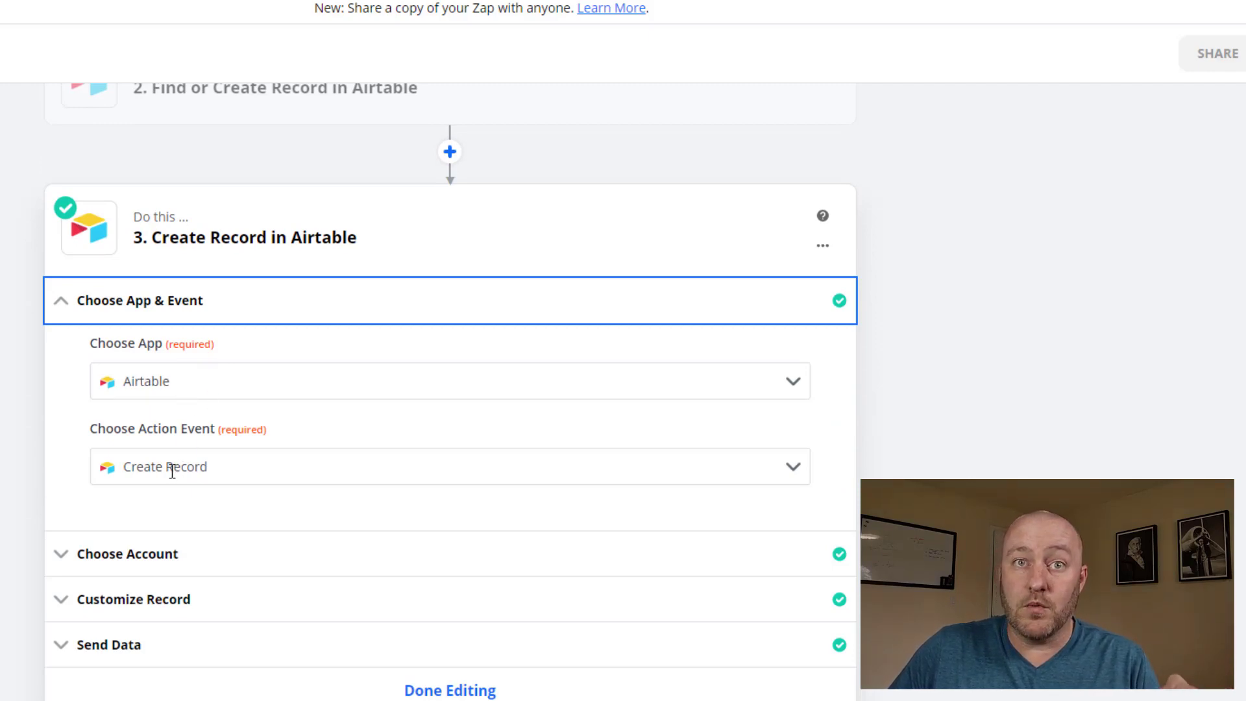
left_click(140, 559)
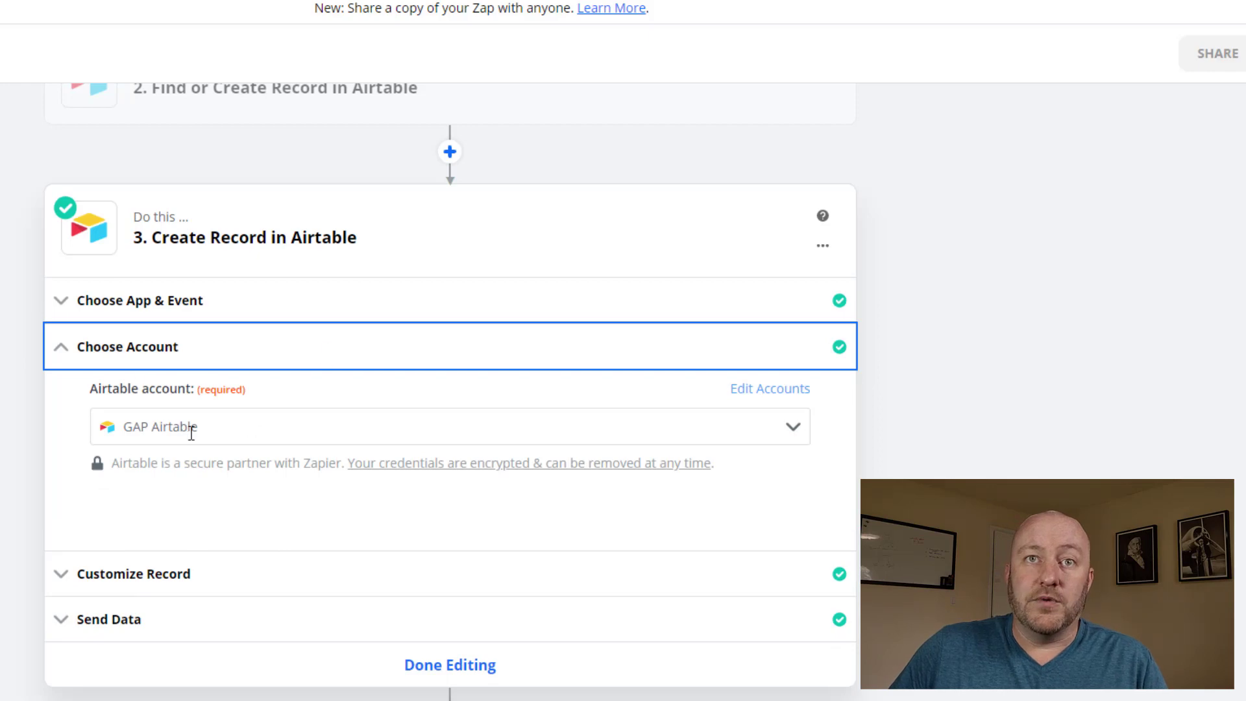
left_click(89, 572)
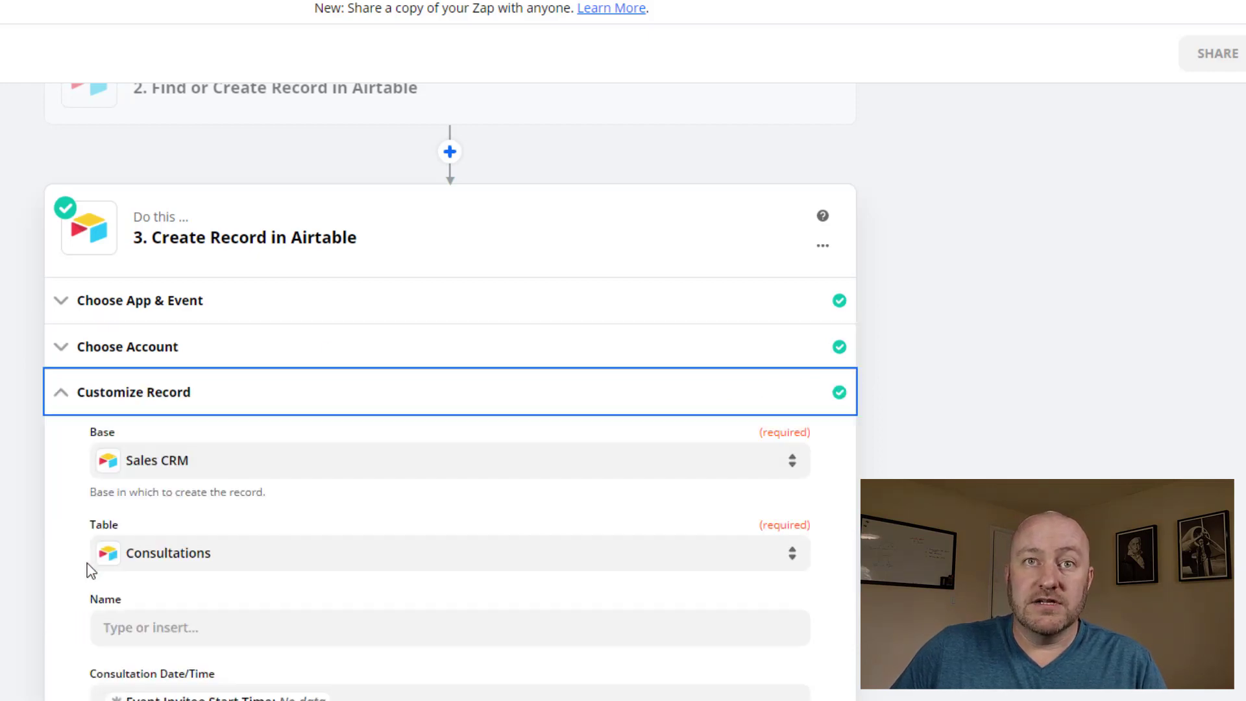
Set the record's base to Booking Calendar Example, found by searching 'booki', and its table to Consultations
left_click(171, 478)
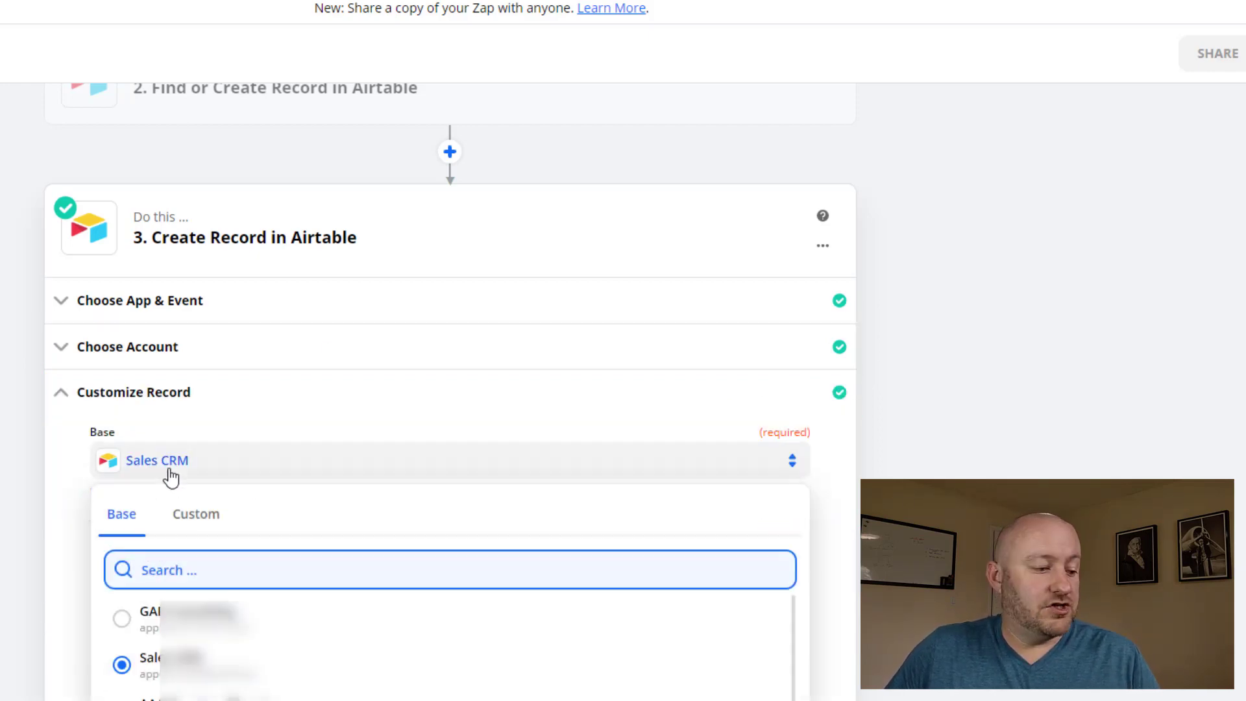
type("booki")
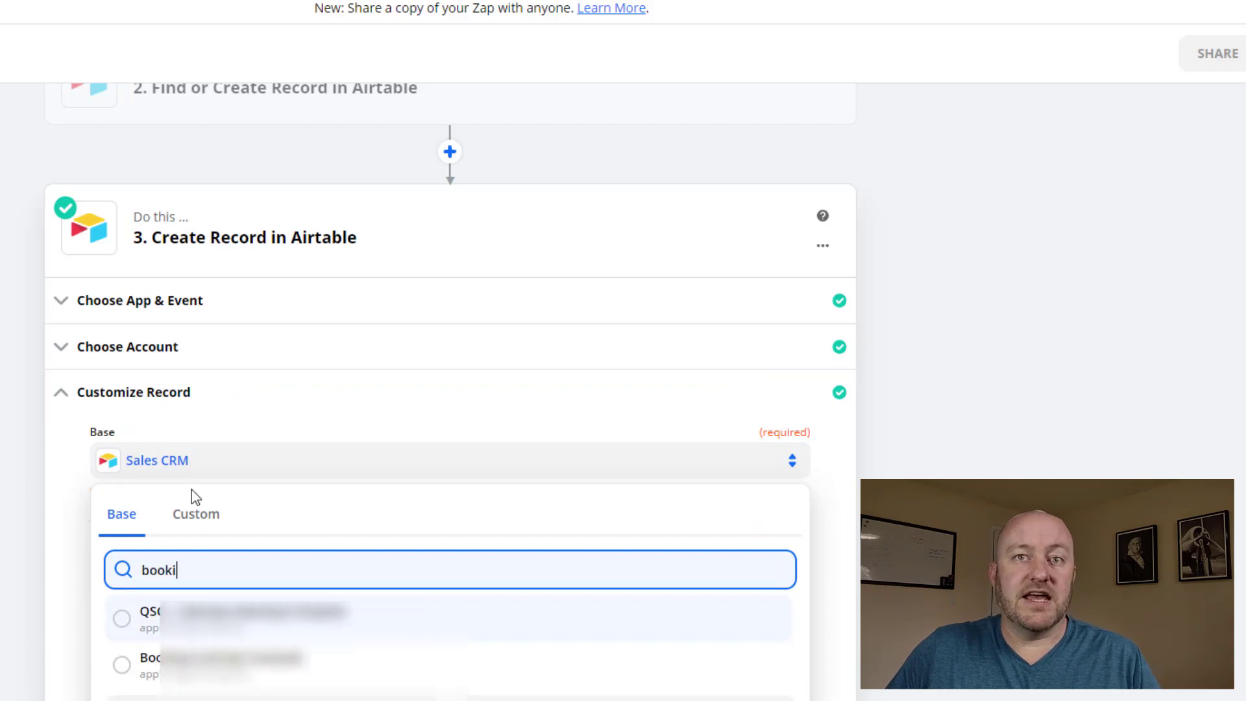
left_click(189, 668)
scroll(398, 354, "down", 3)
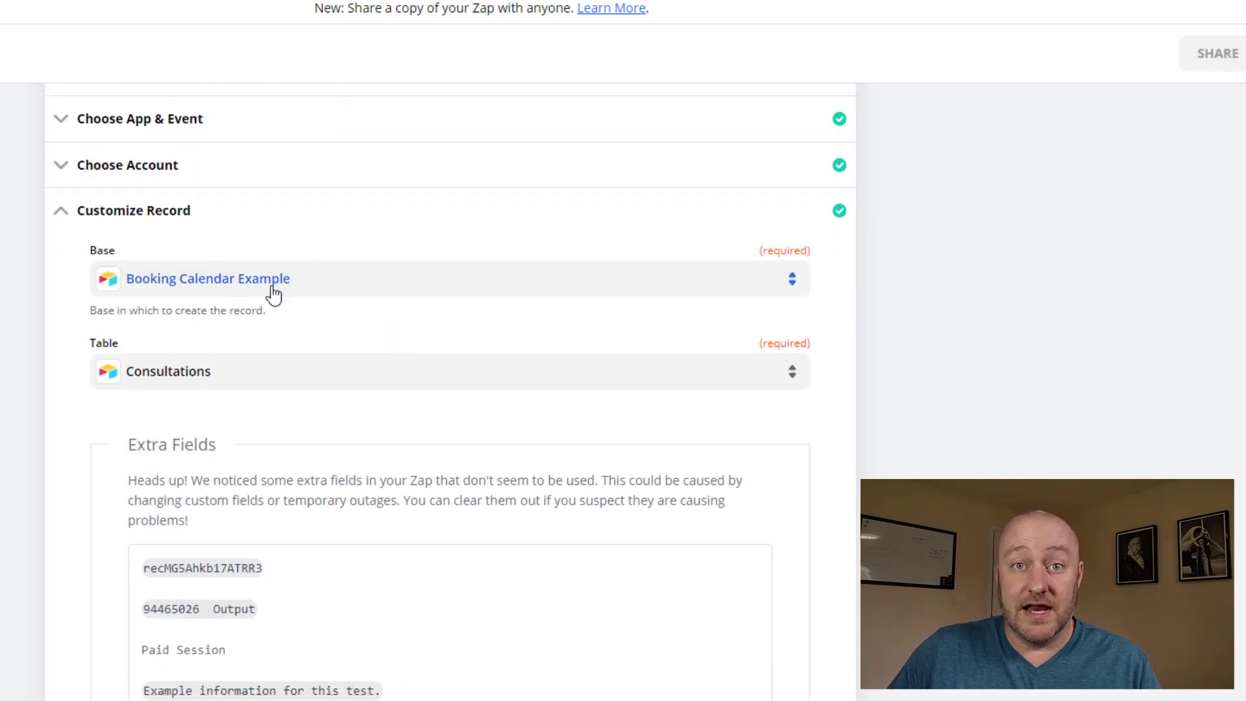
scroll(269, 292, "down", 2)
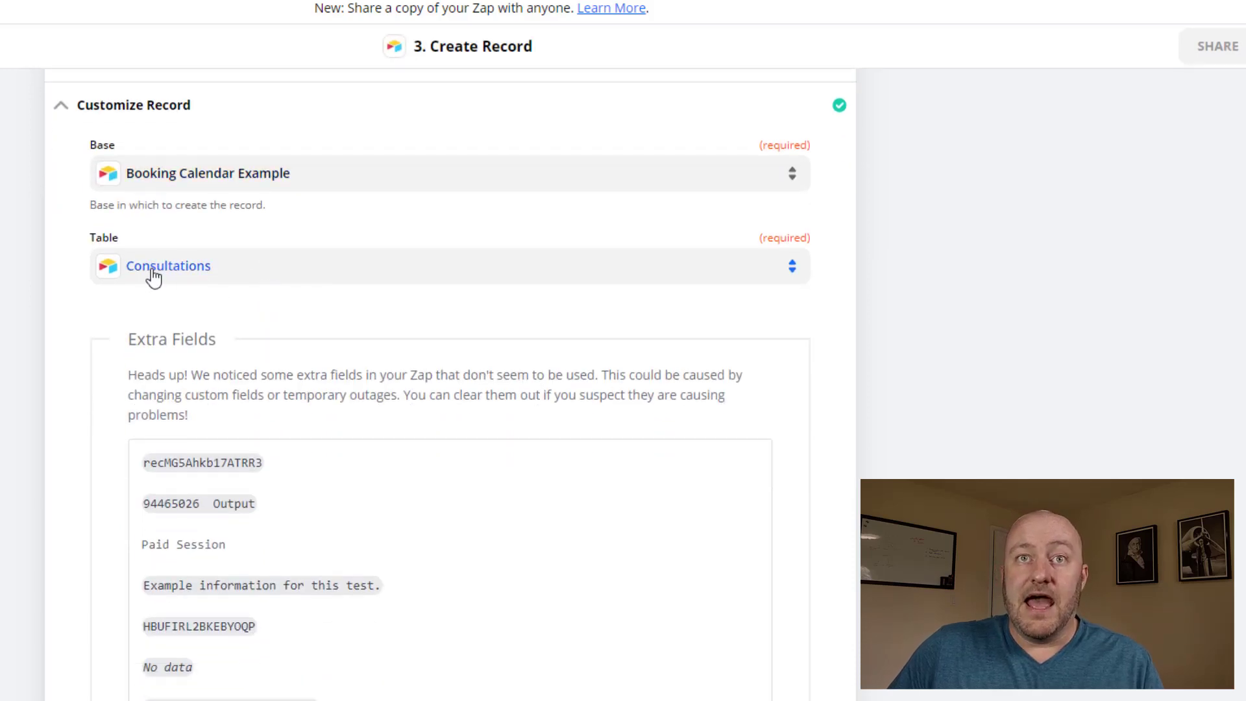
left_click(155, 275)
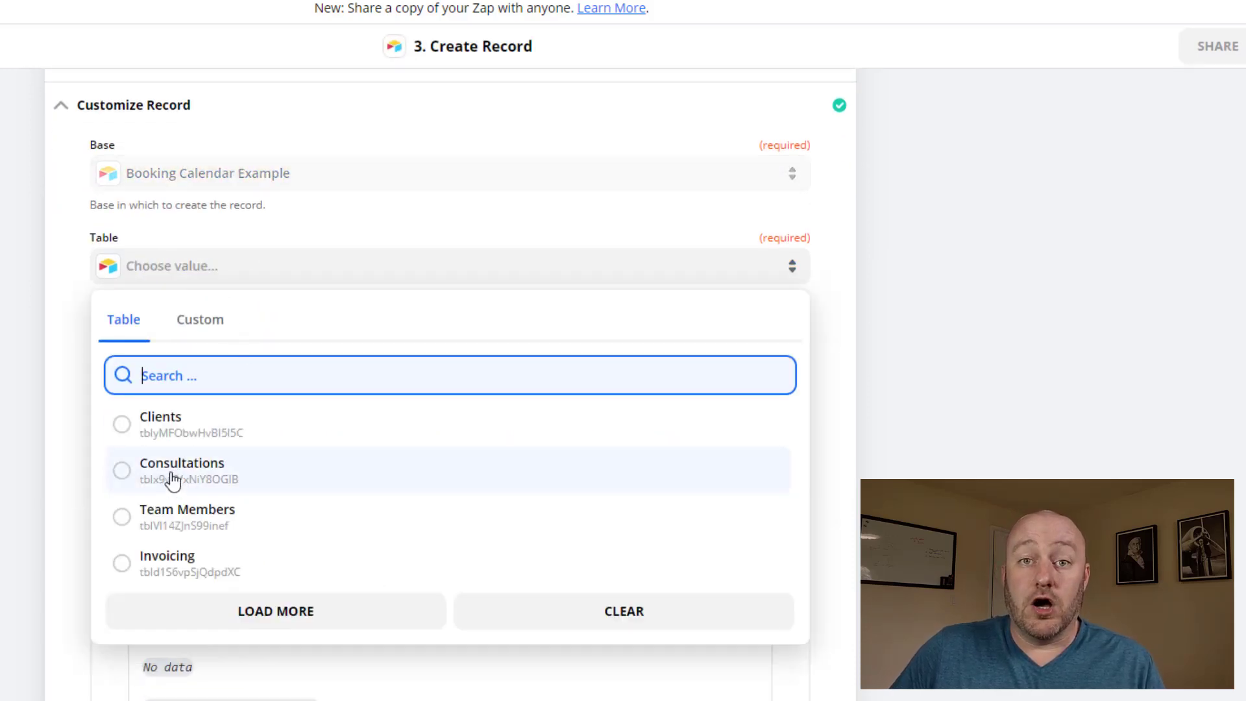
left_click(172, 480)
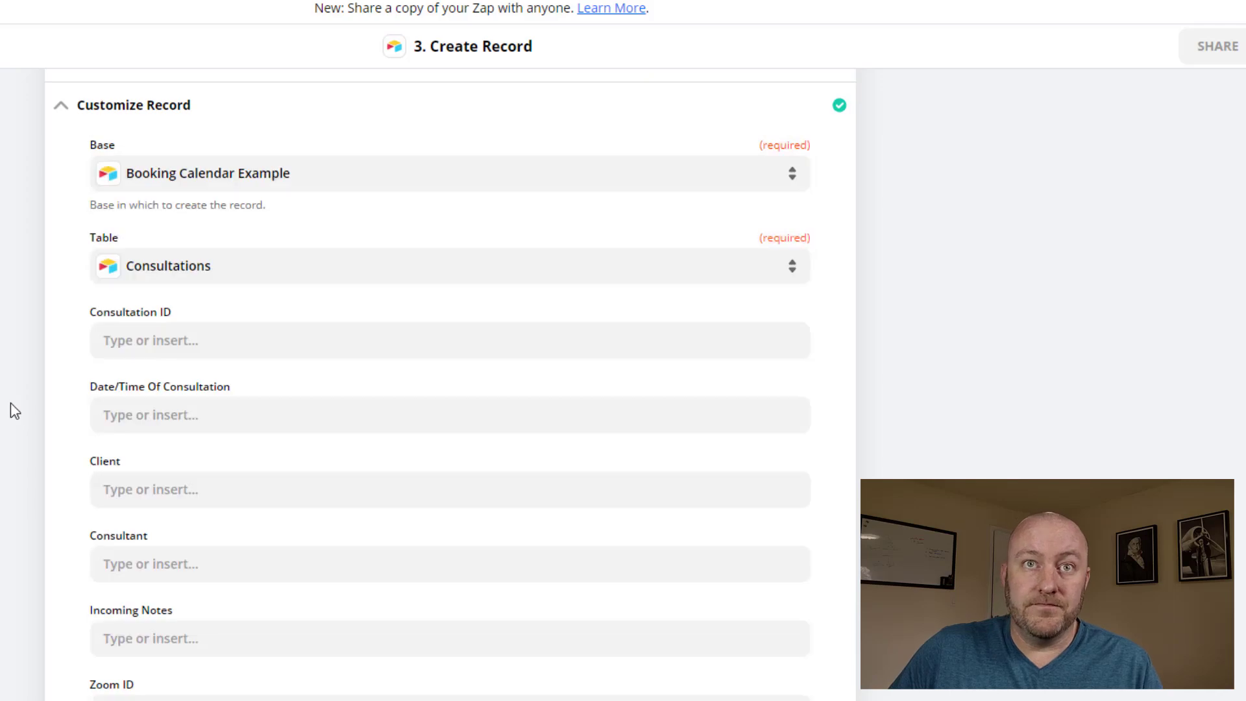
scroll(10, 405, "down", 3)
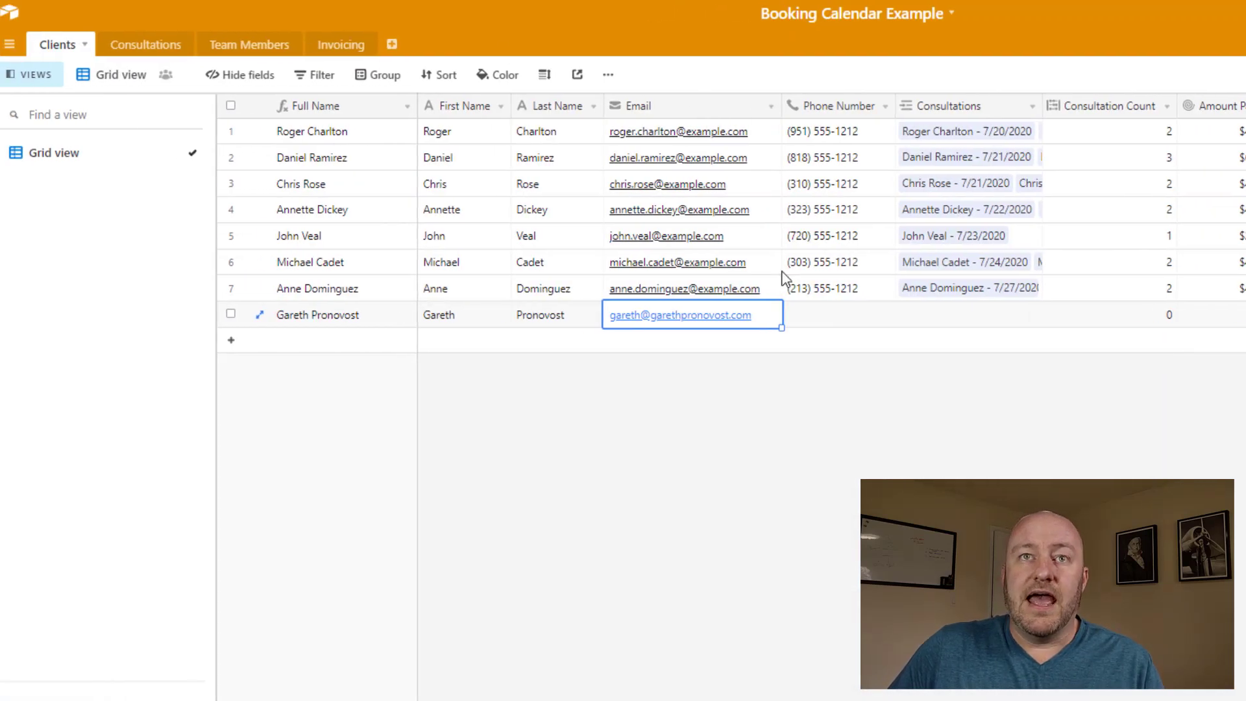
left_click(147, 47)
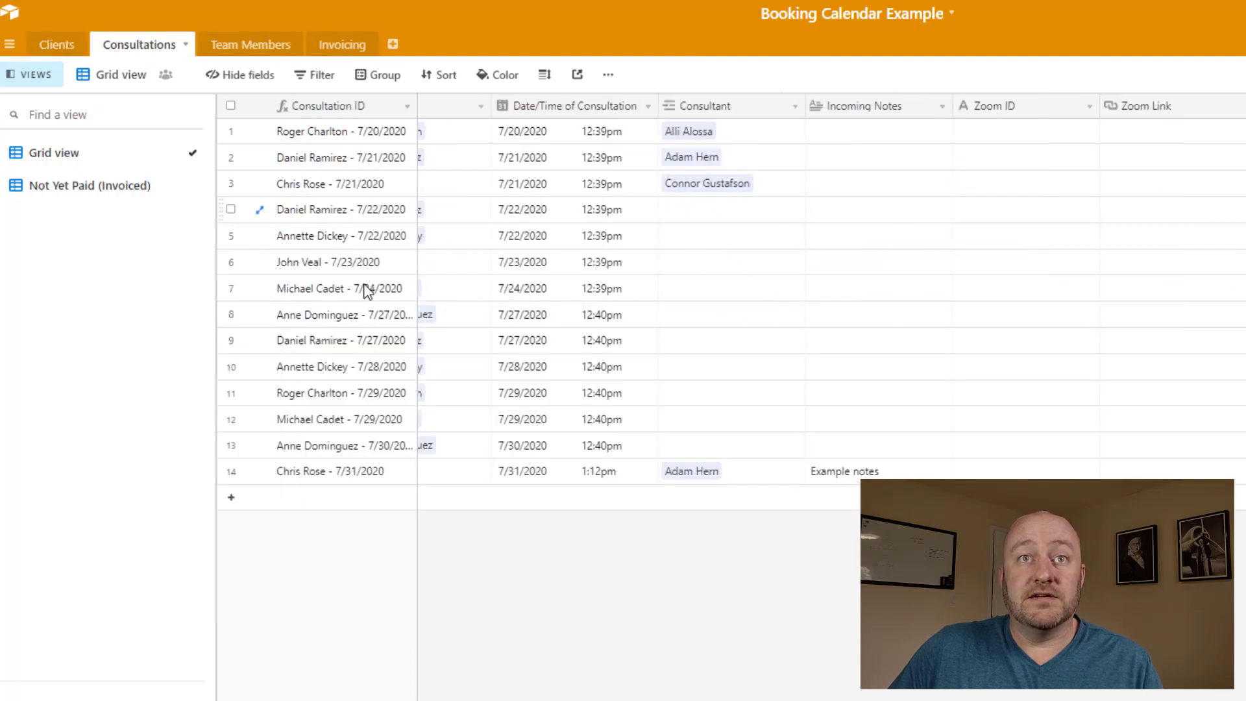
left_click(381, 261)
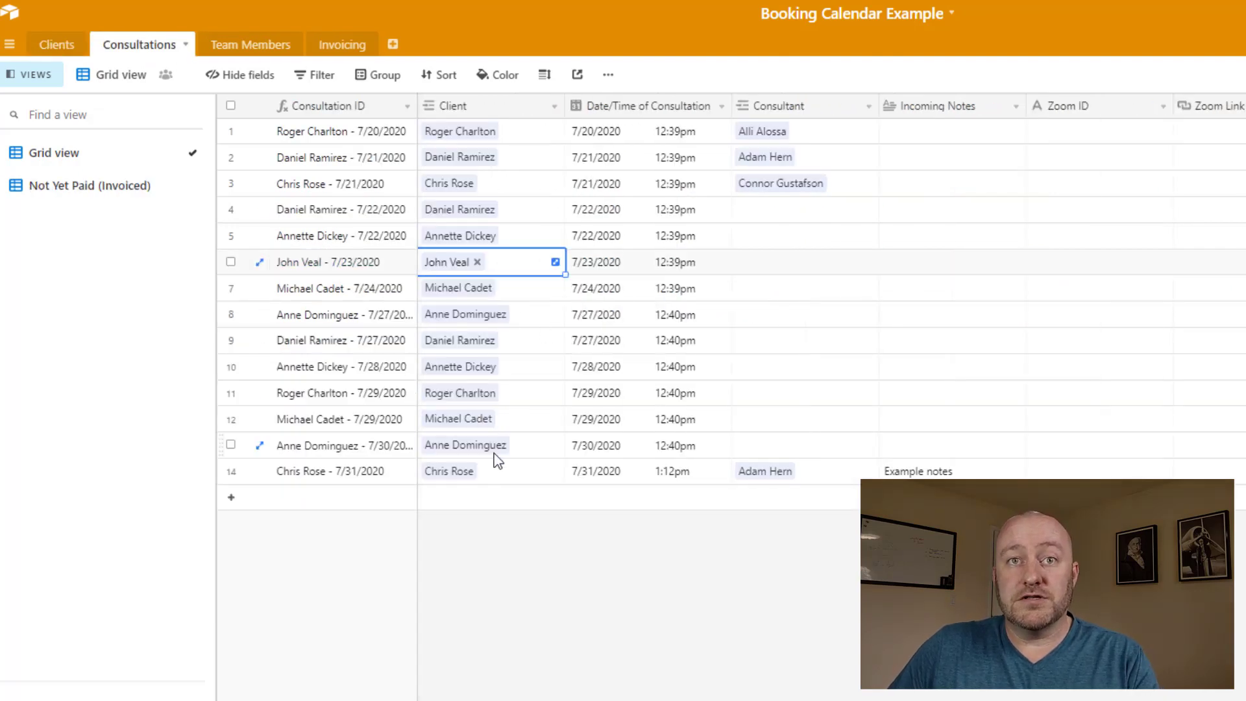
key("Down")
key("Down")
key("Down")
key("Down")
key("Down")
key("Down")
key("Down")
key("Down")
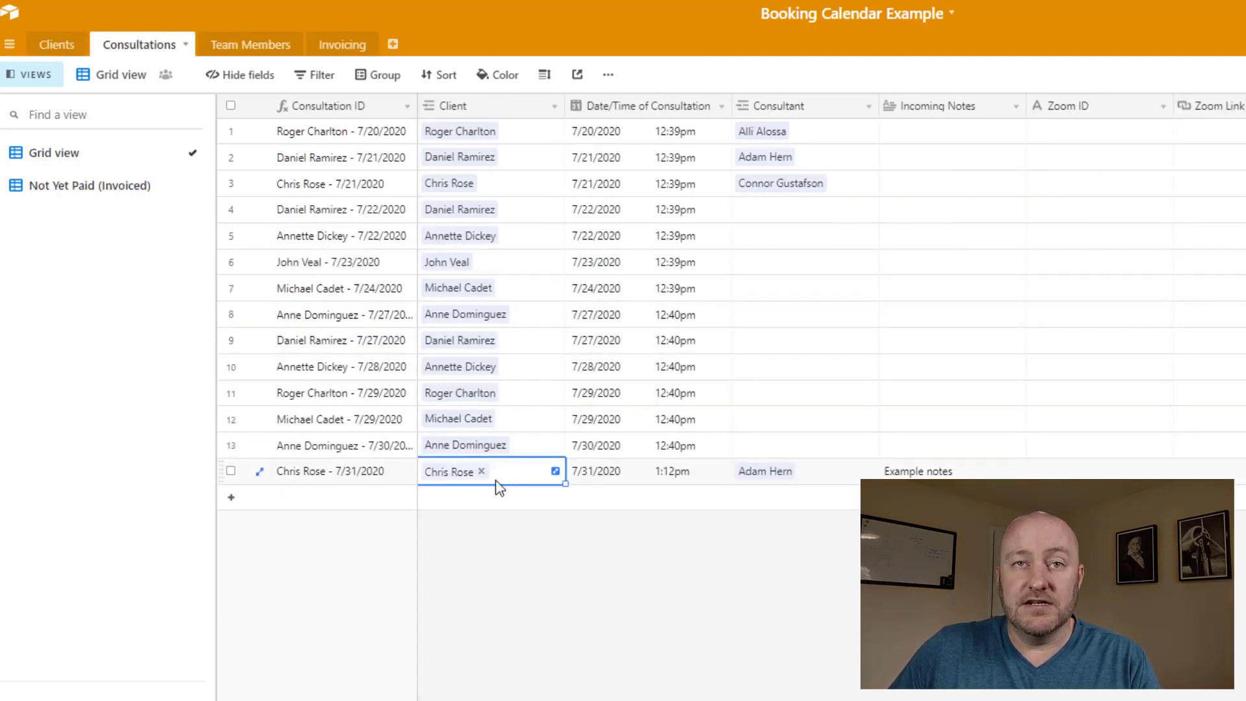
left_click(655, 467)
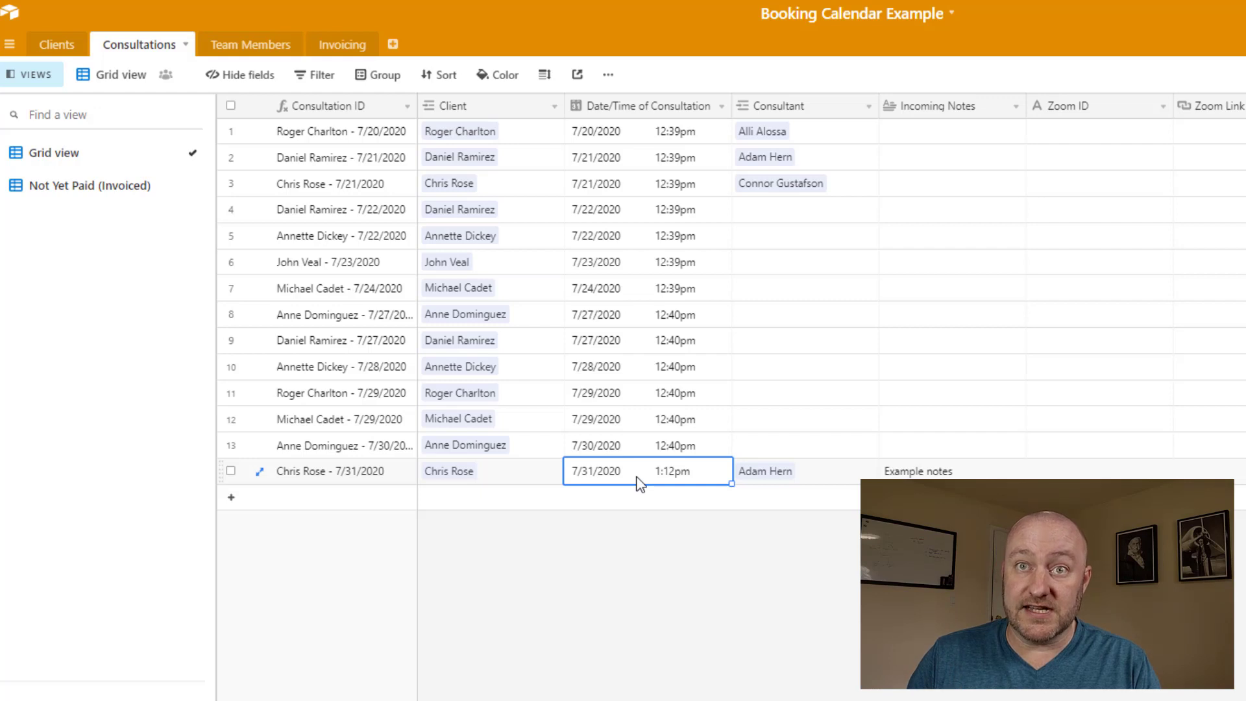
key("Tab")
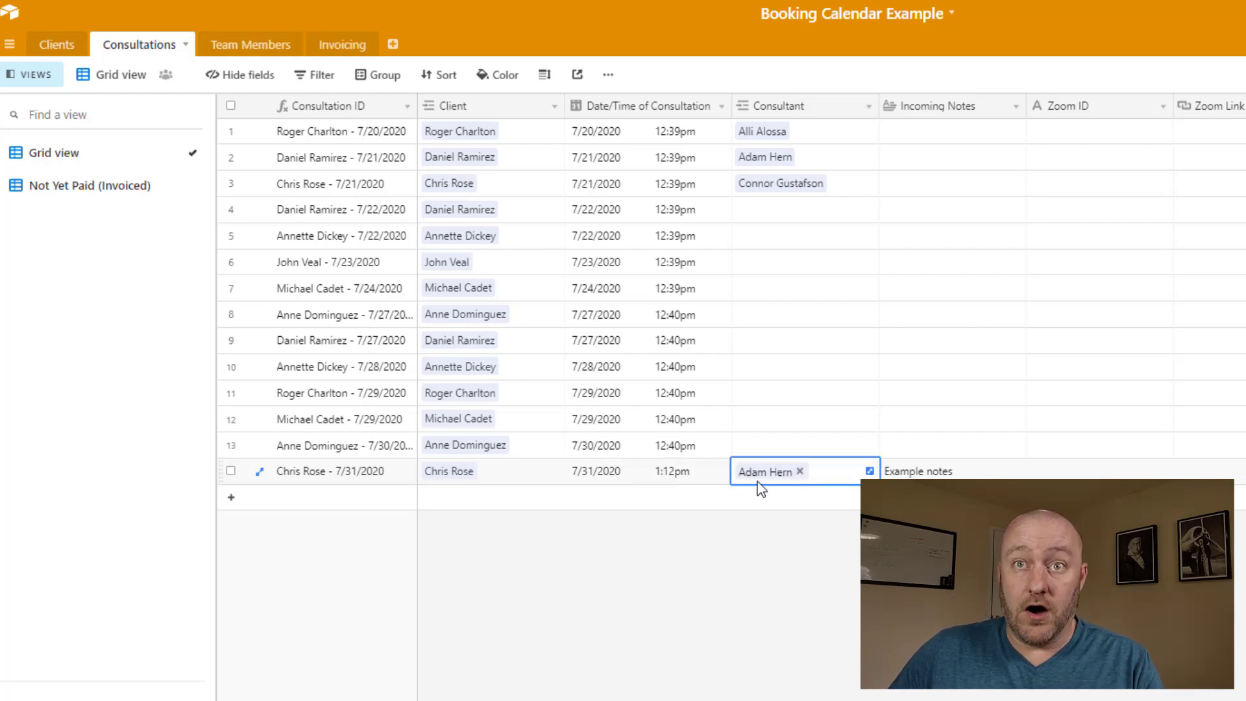
left_click(952, 471)
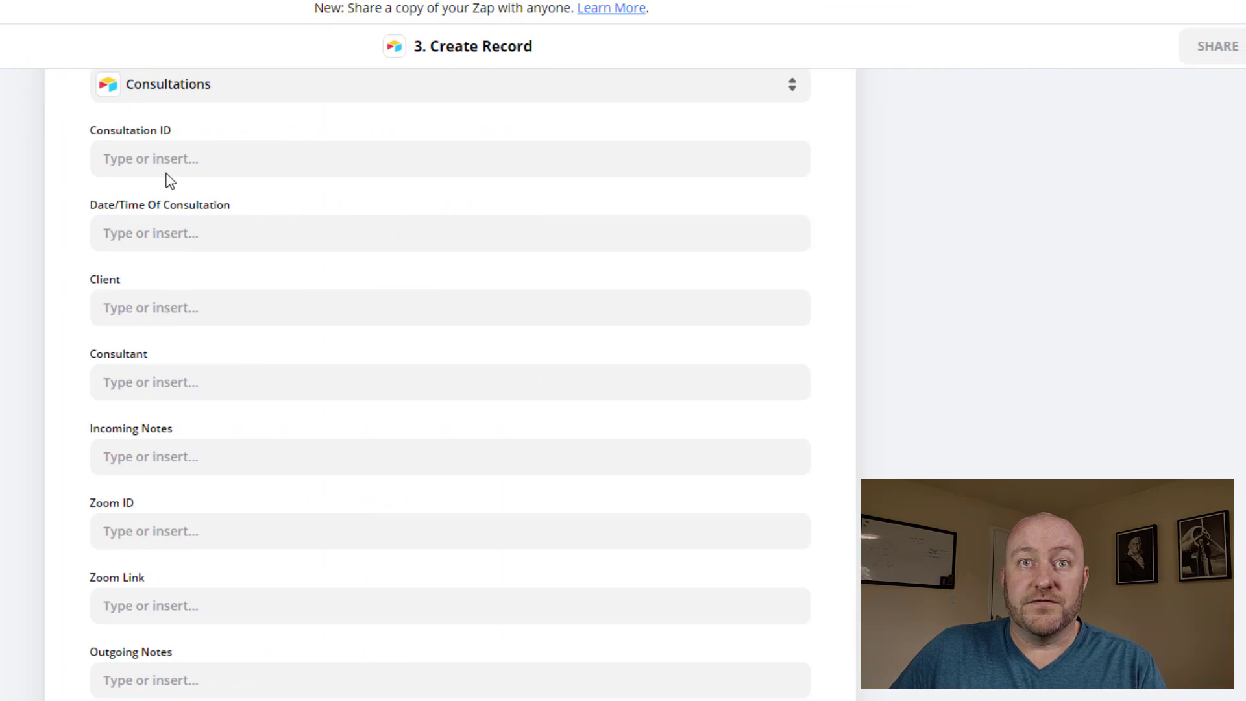
Map the Client field to the '2. ID' value from Find or Create Record in Airtable
left_click(166, 300)
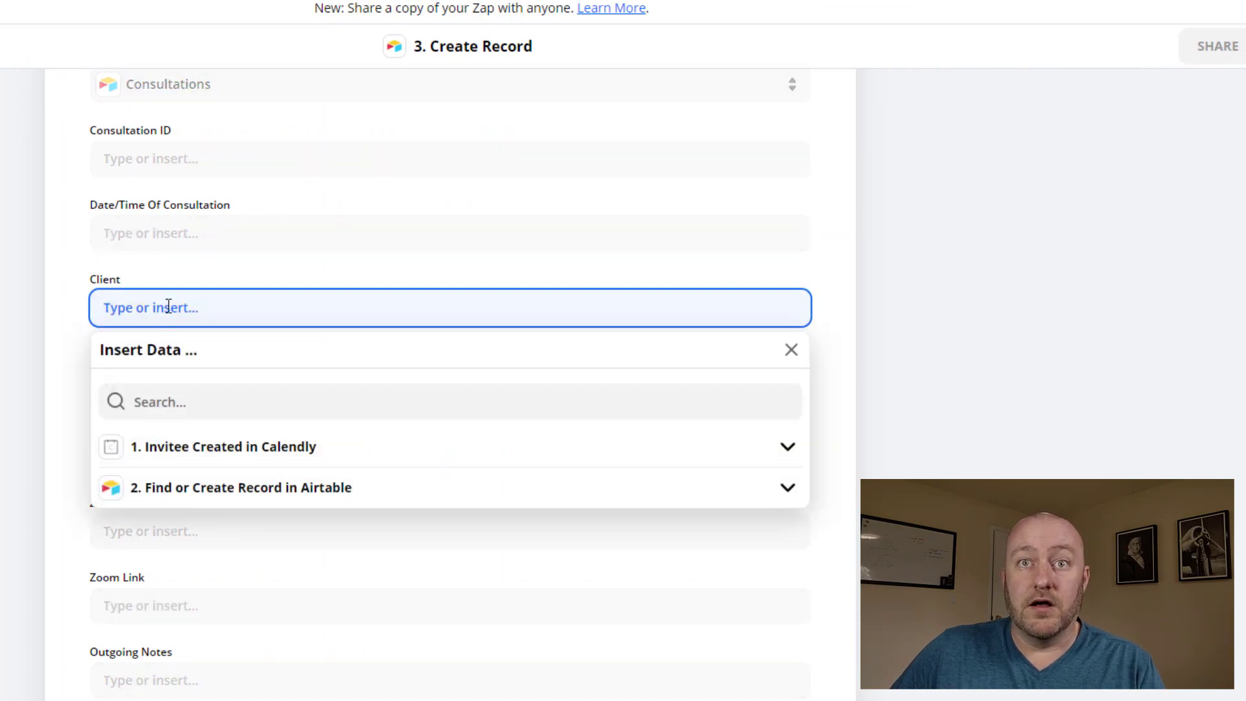
left_click(238, 490)
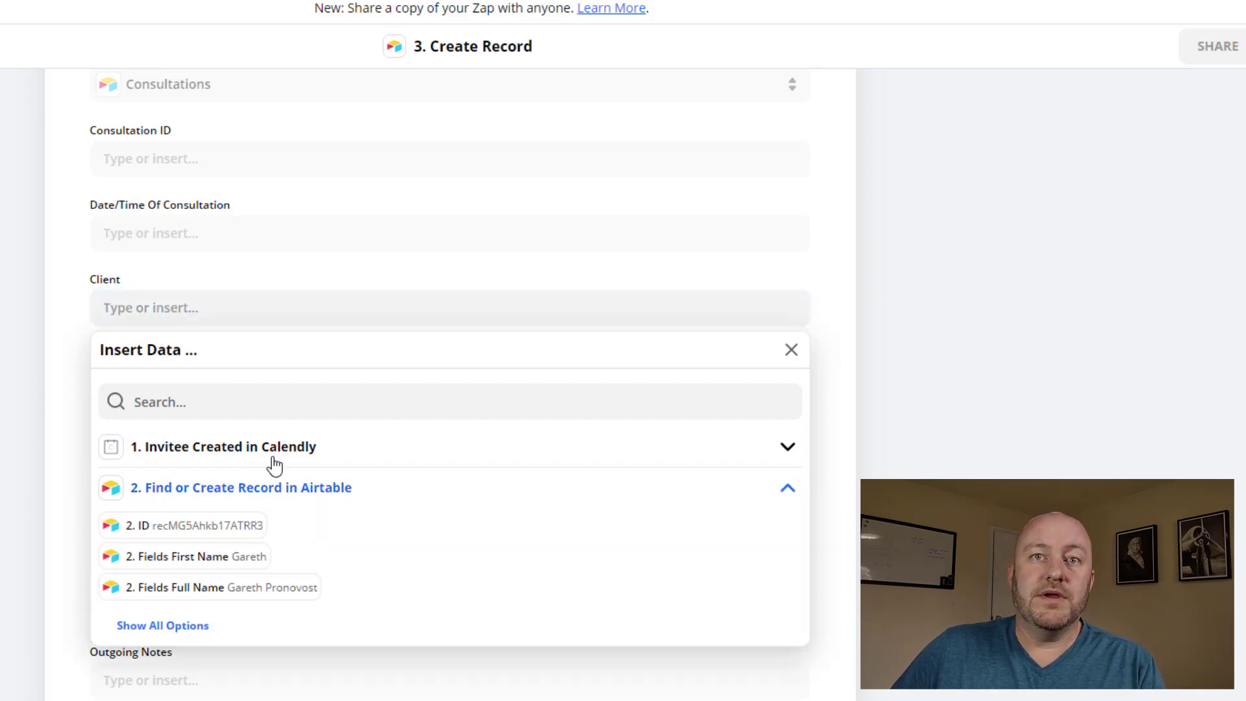
scroll(274, 465, "down", 1)
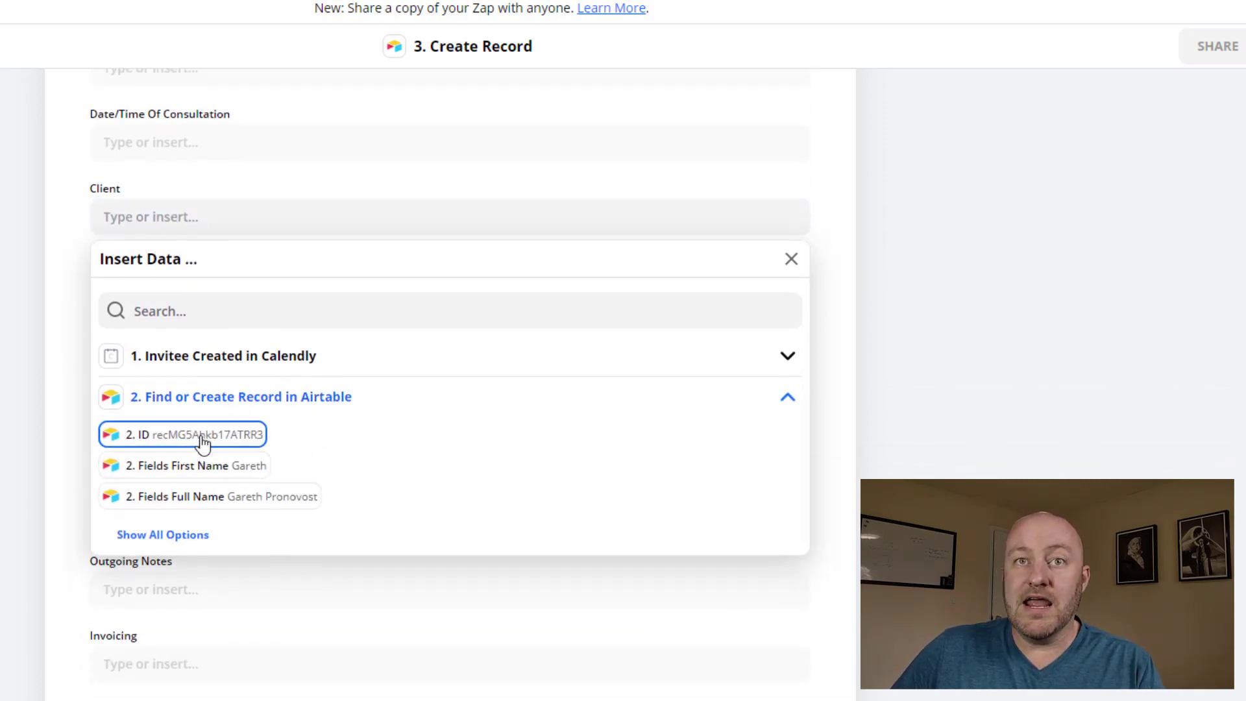
left_click(203, 437)
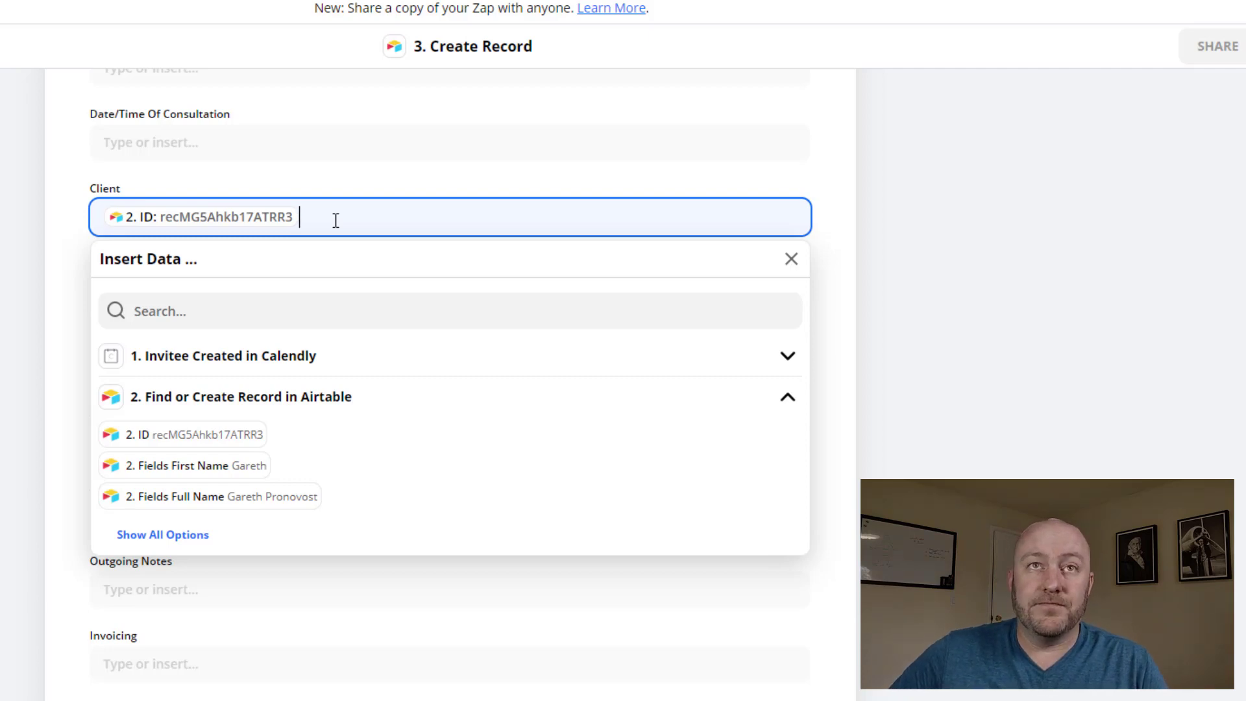
left_click(828, 225)
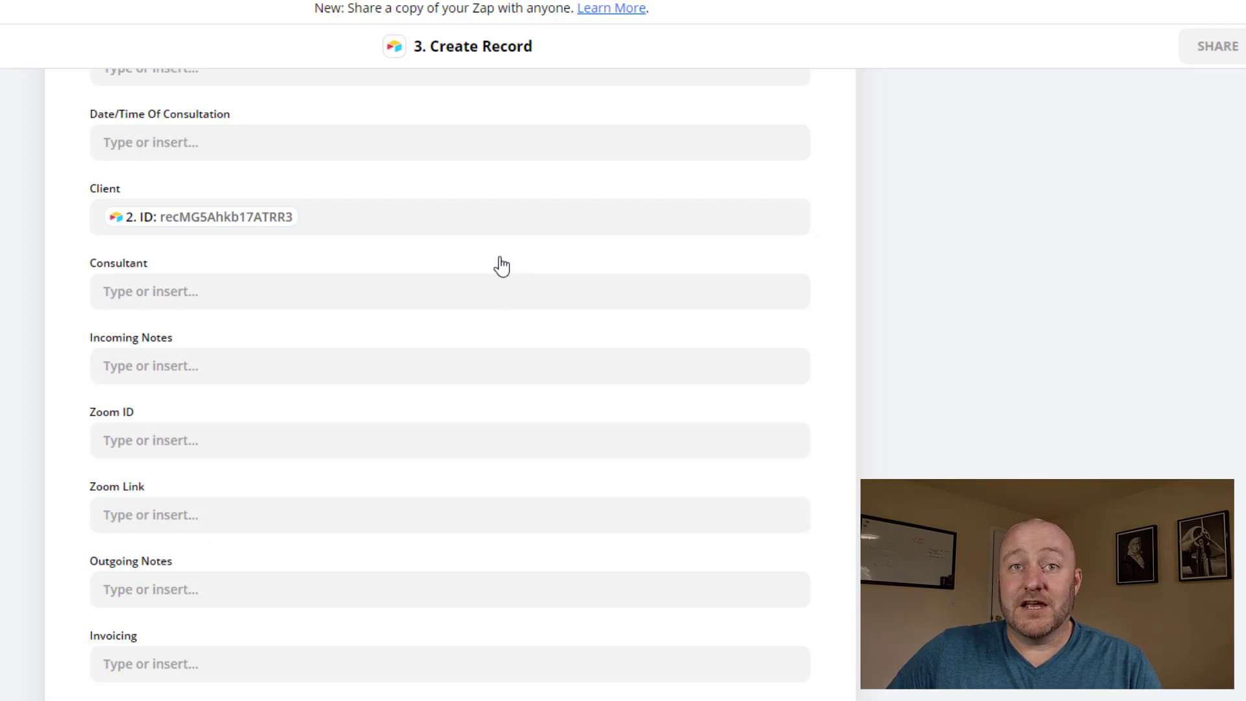
Map the Consultant field to Calendly's '1. Event Assigned To', found by searching 'adam'
left_click(120, 296)
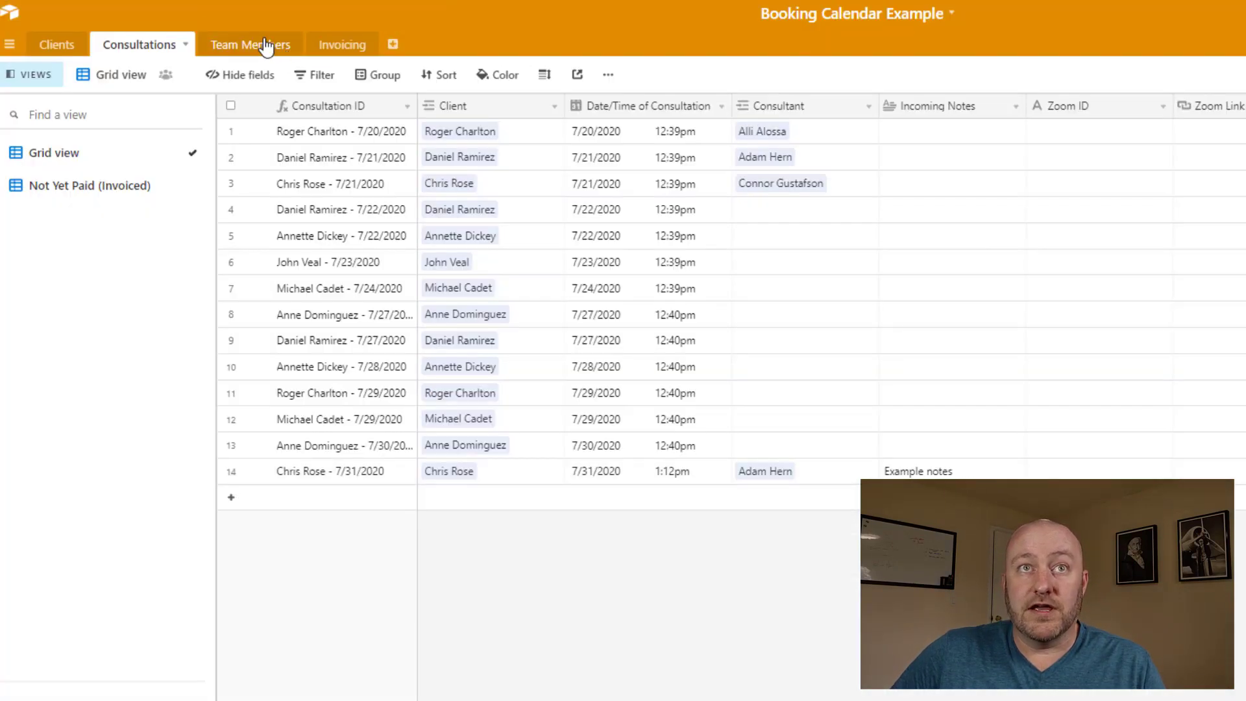
left_click(266, 47)
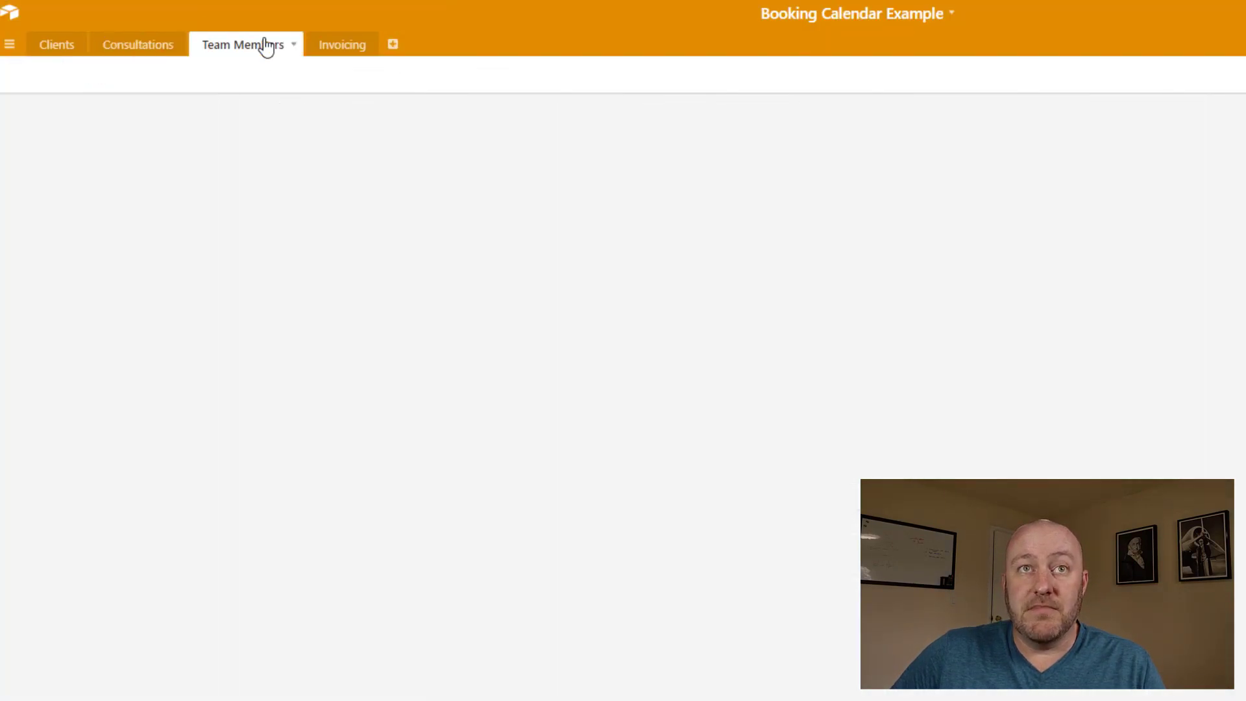
left_click(313, 159)
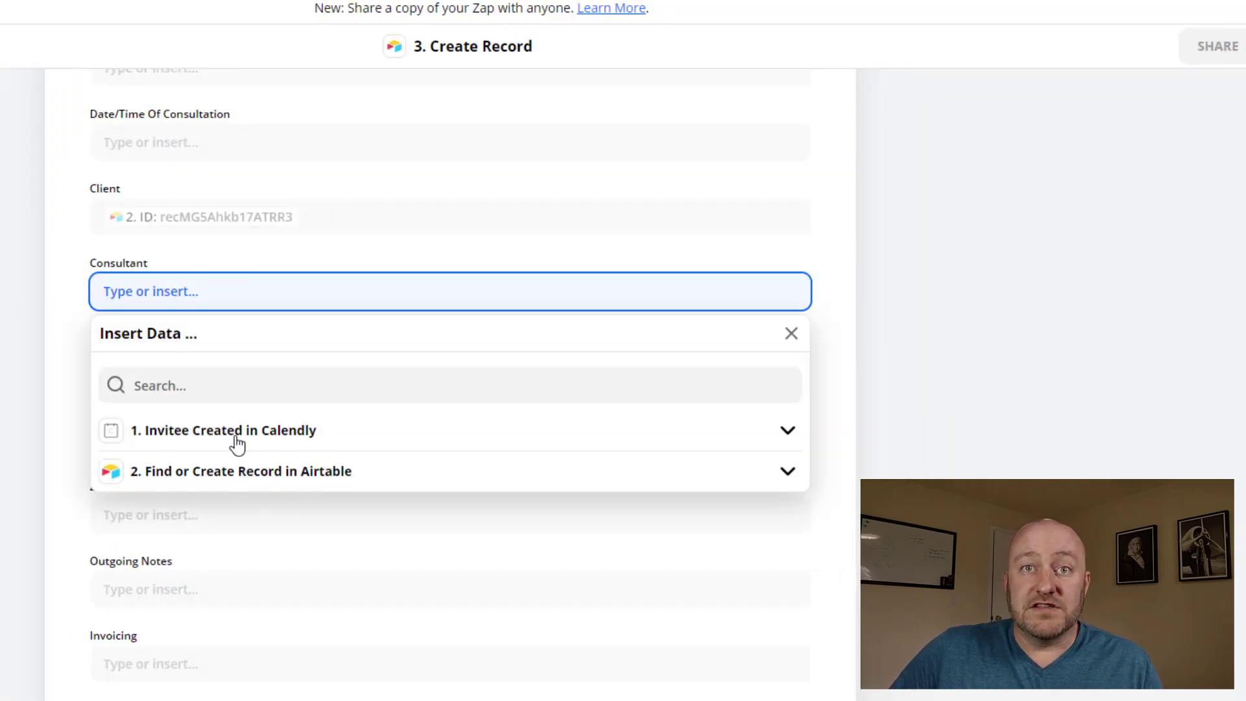
left_click(234, 442)
left_click(179, 385)
type("adam")
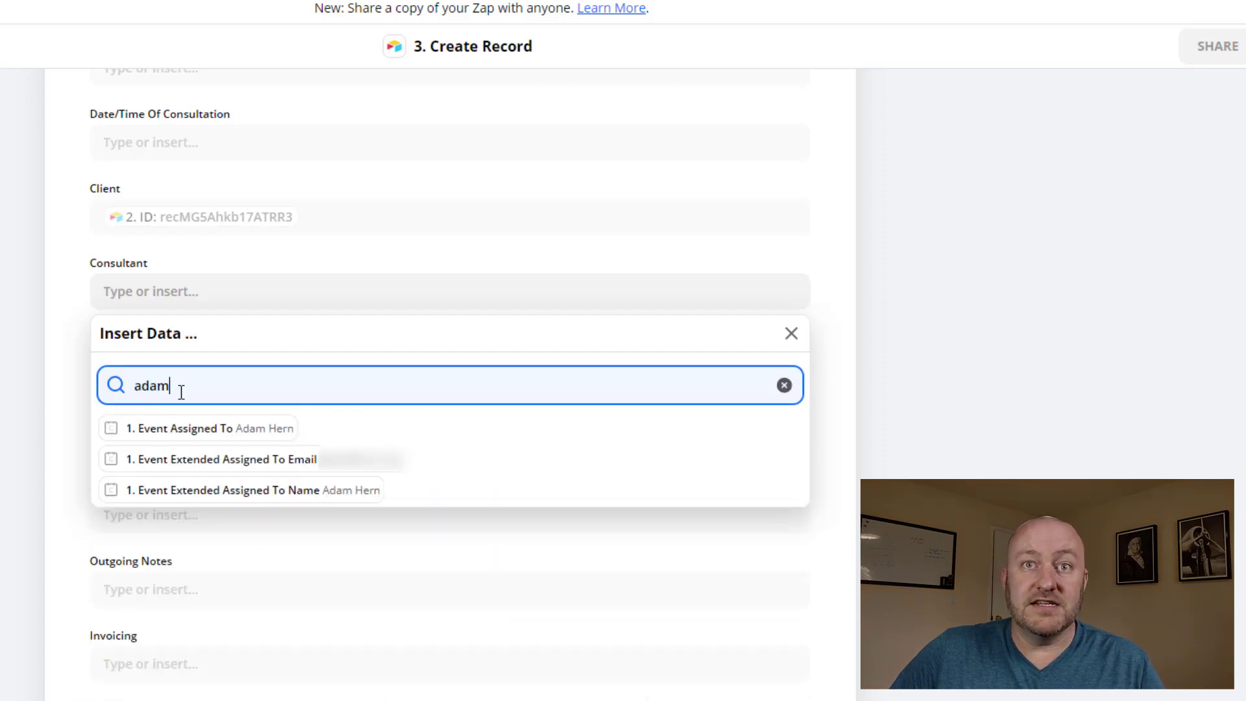
left_click(234, 441)
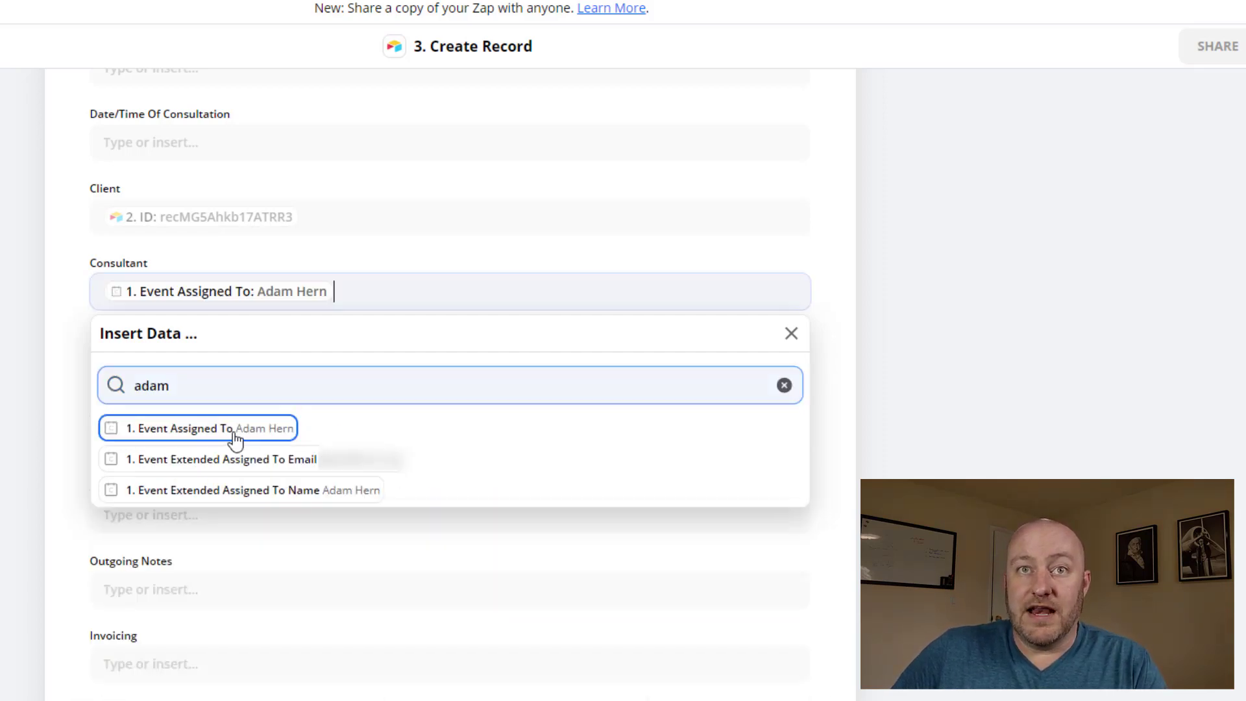
left_click(28, 315)
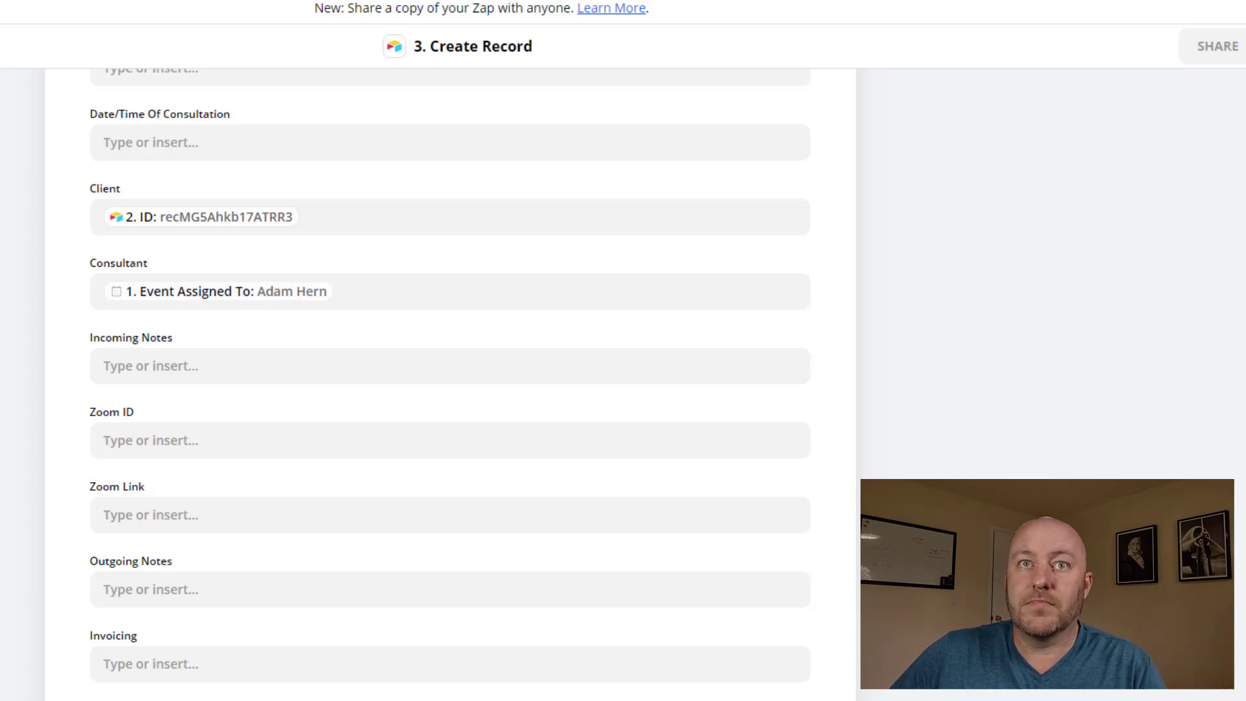
Map Date/Time Of Consultation to Calendly's Event Start Time Pretty, found by searching 'jul'
scroll(4, 307, "up", 4)
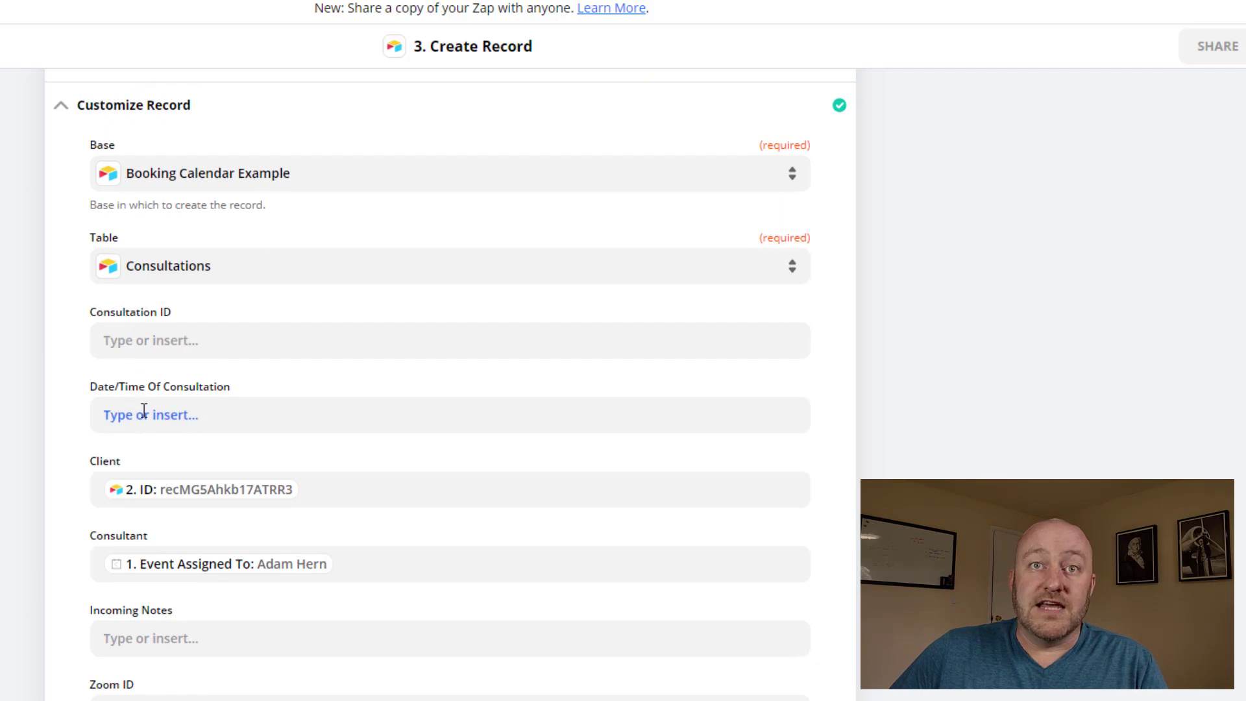
left_click(144, 410)
scroll(294, 380, "down", 3)
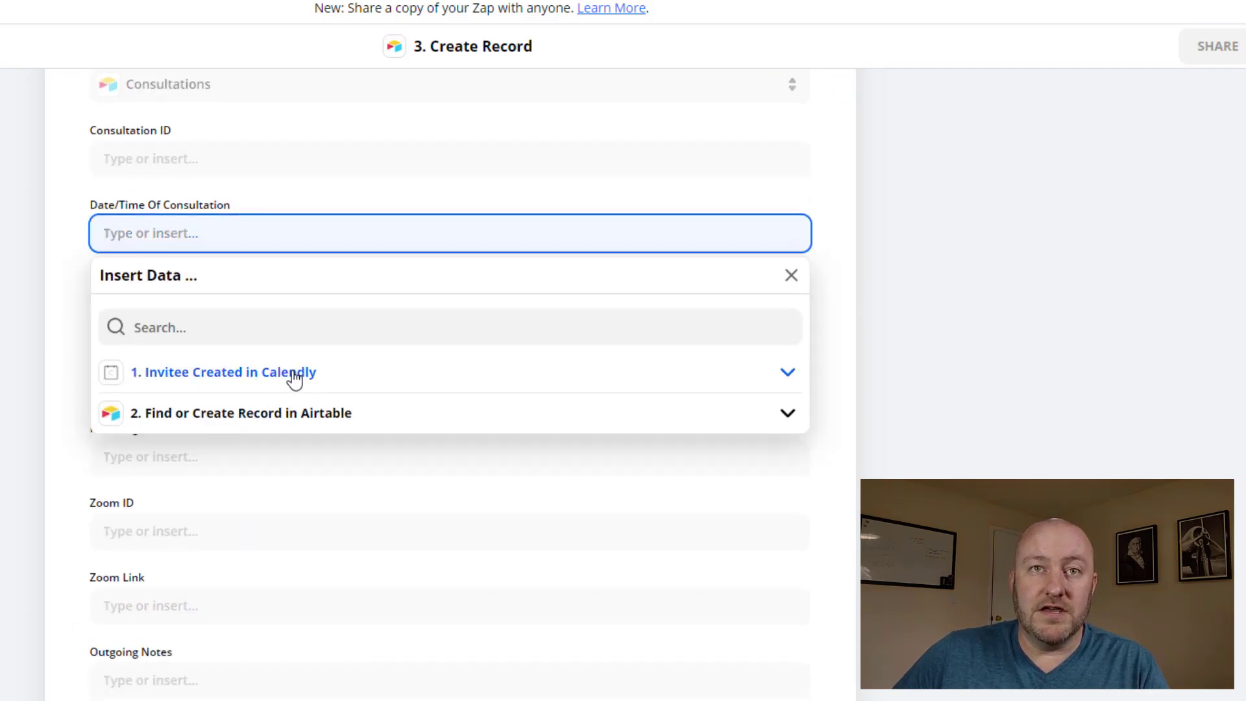
left_click(294, 374)
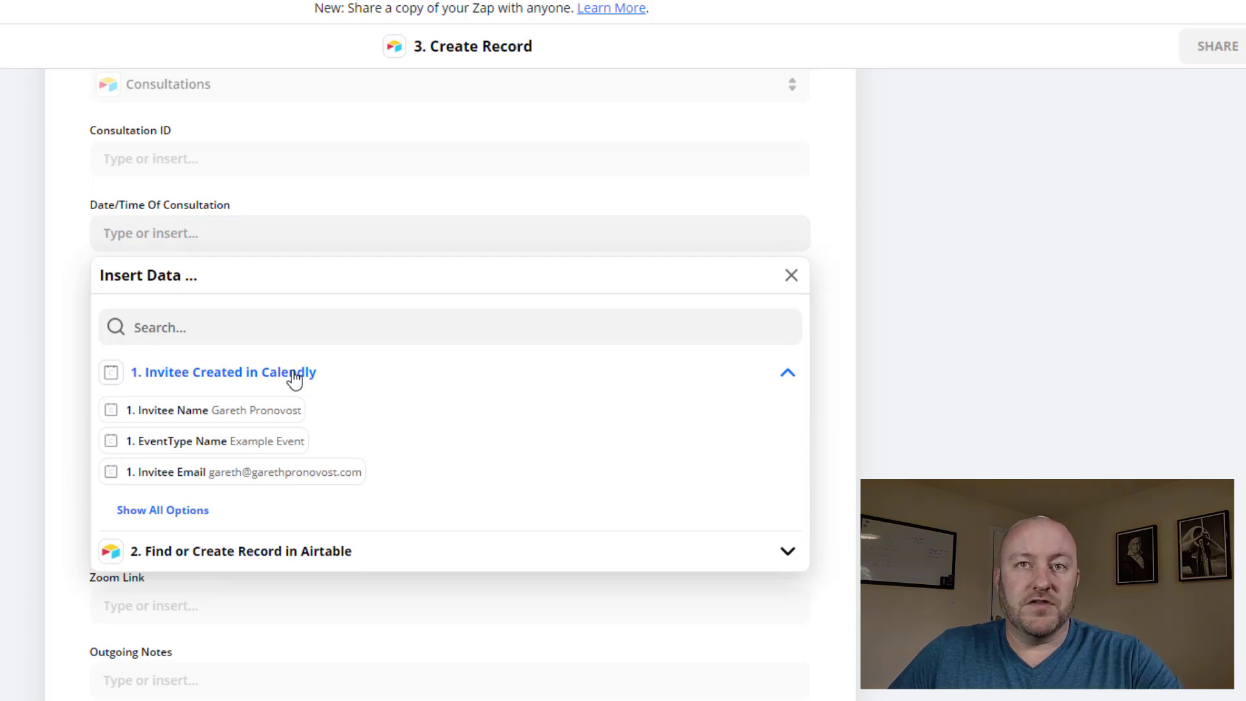
left_click(227, 317)
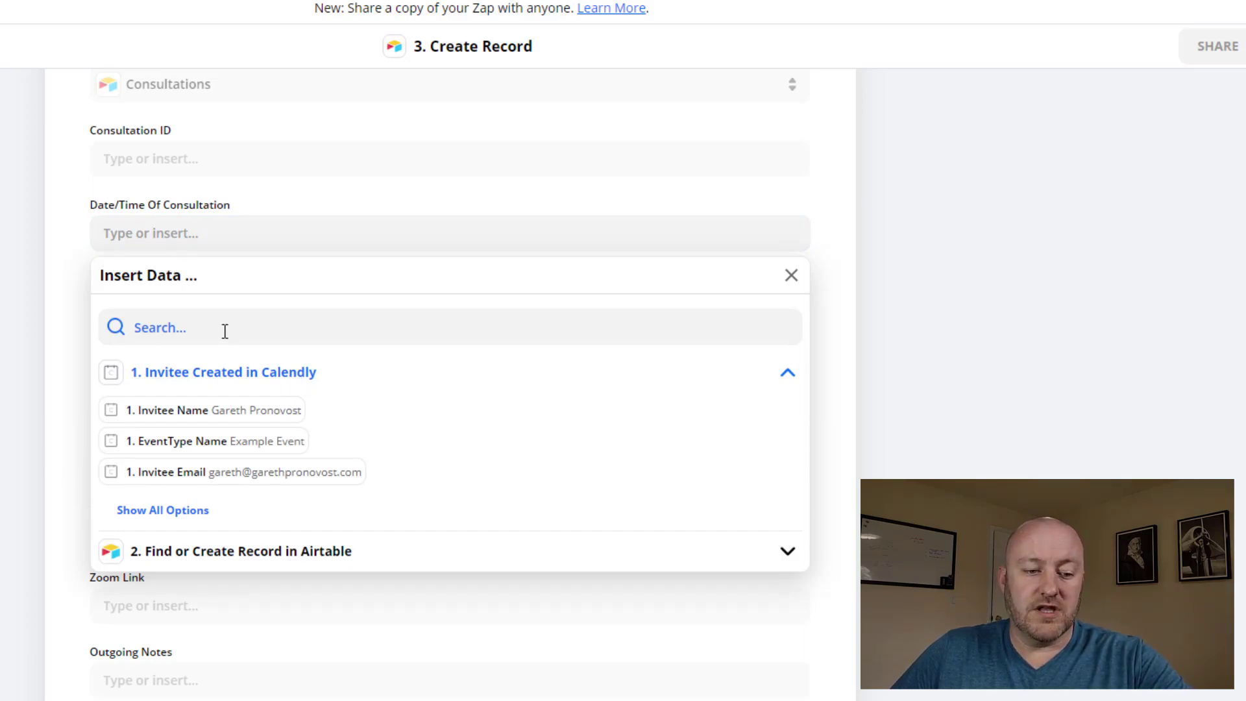
left_click(208, 327)
type("7/27")
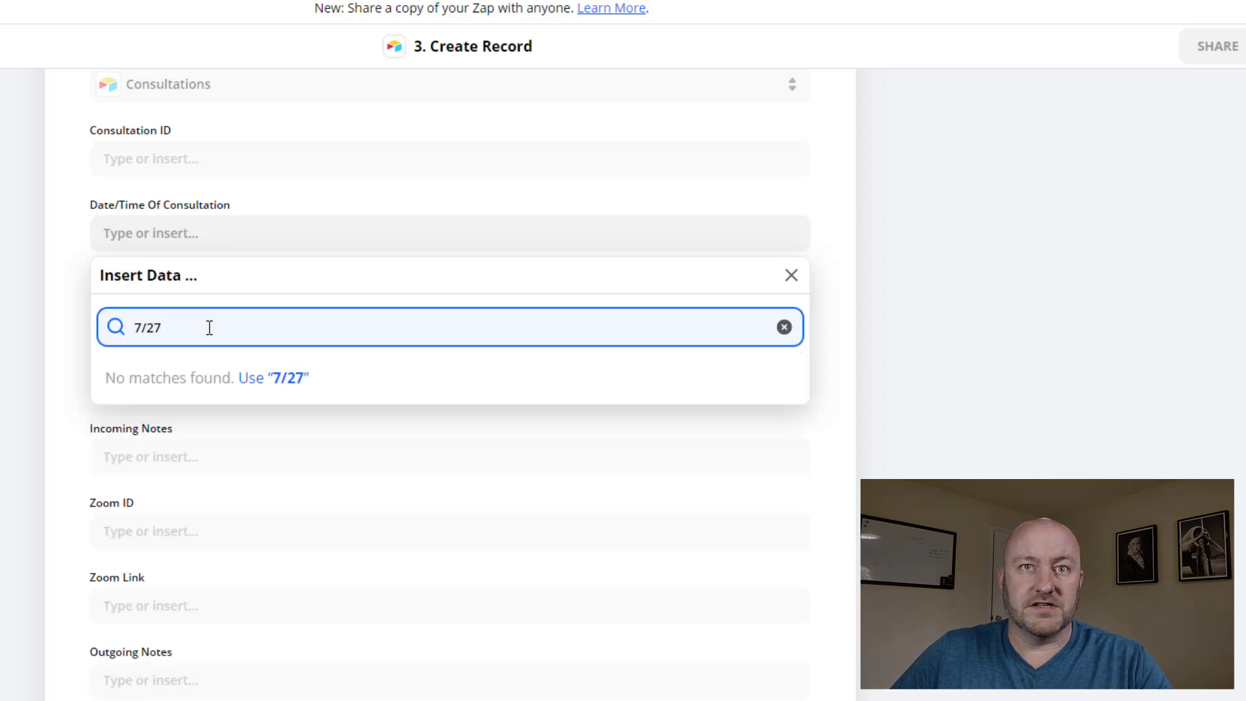
key("BackSpace")
key("BackSpace")
key("BackSpace")
key("BackSpace")
type("july")
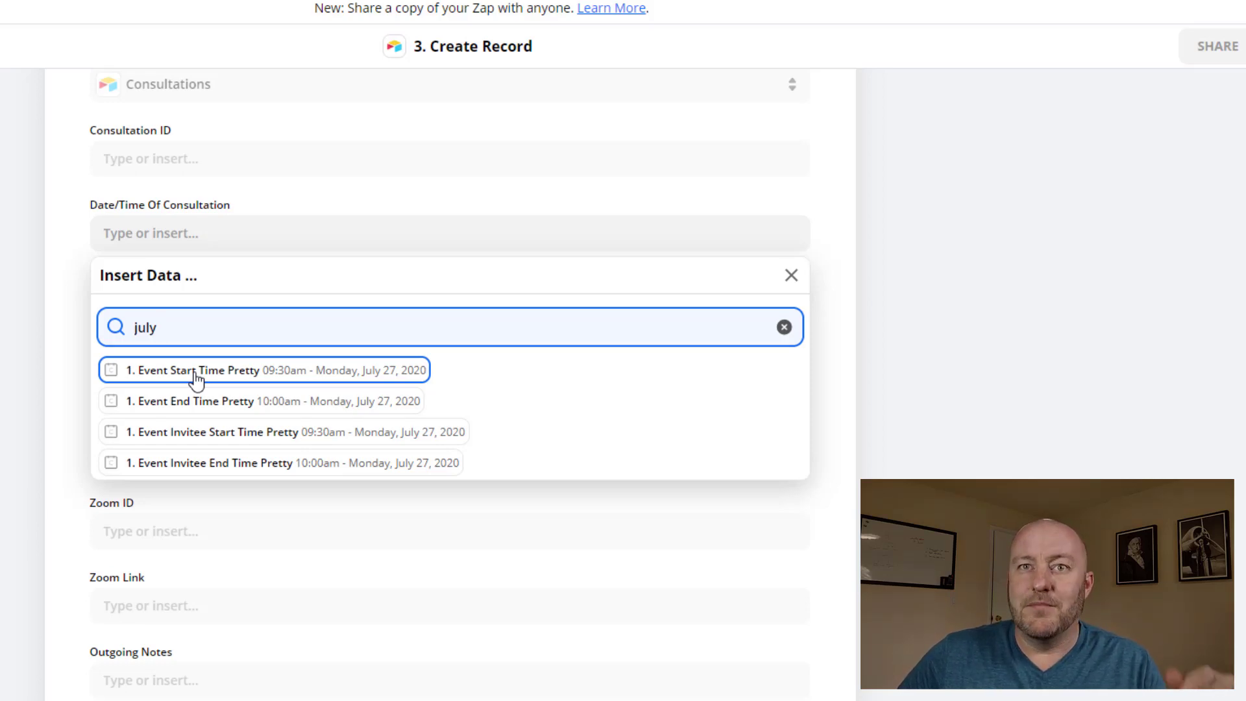
left_click(196, 378)
left_click(839, 274)
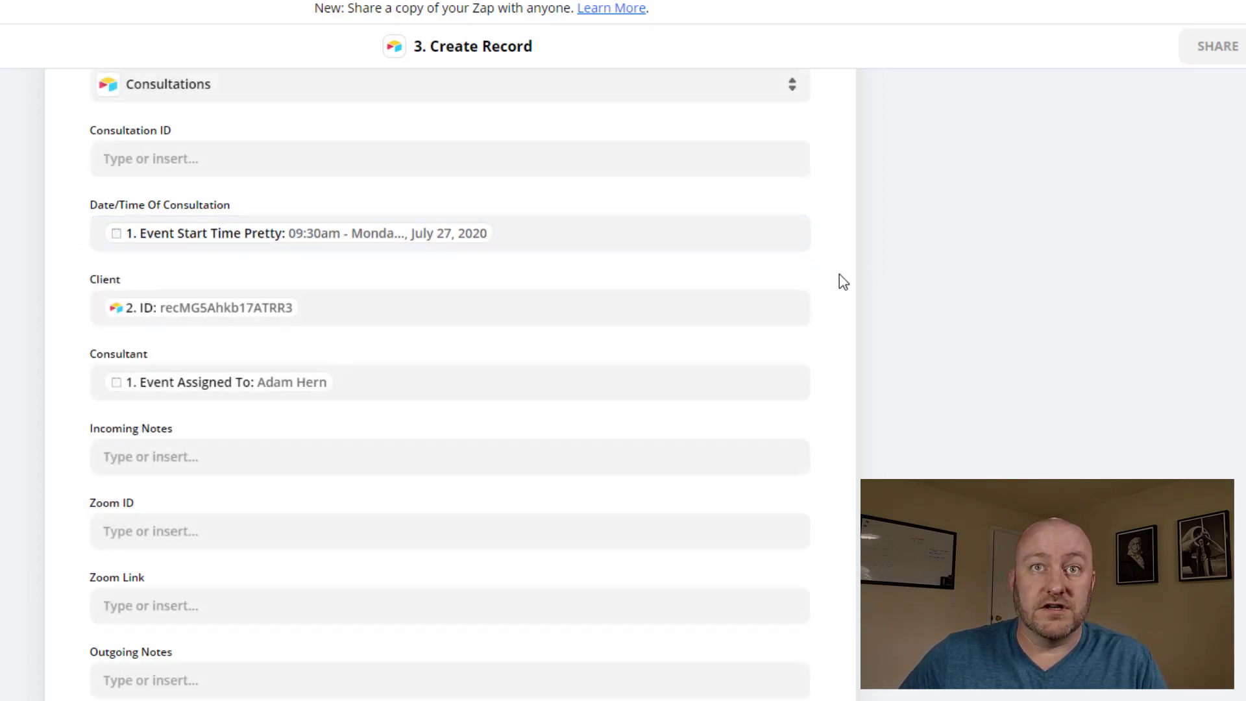
Map Incoming Notes to the Calendly invitee's Answers value from the full options list
scroll(69, 376, "down", 2)
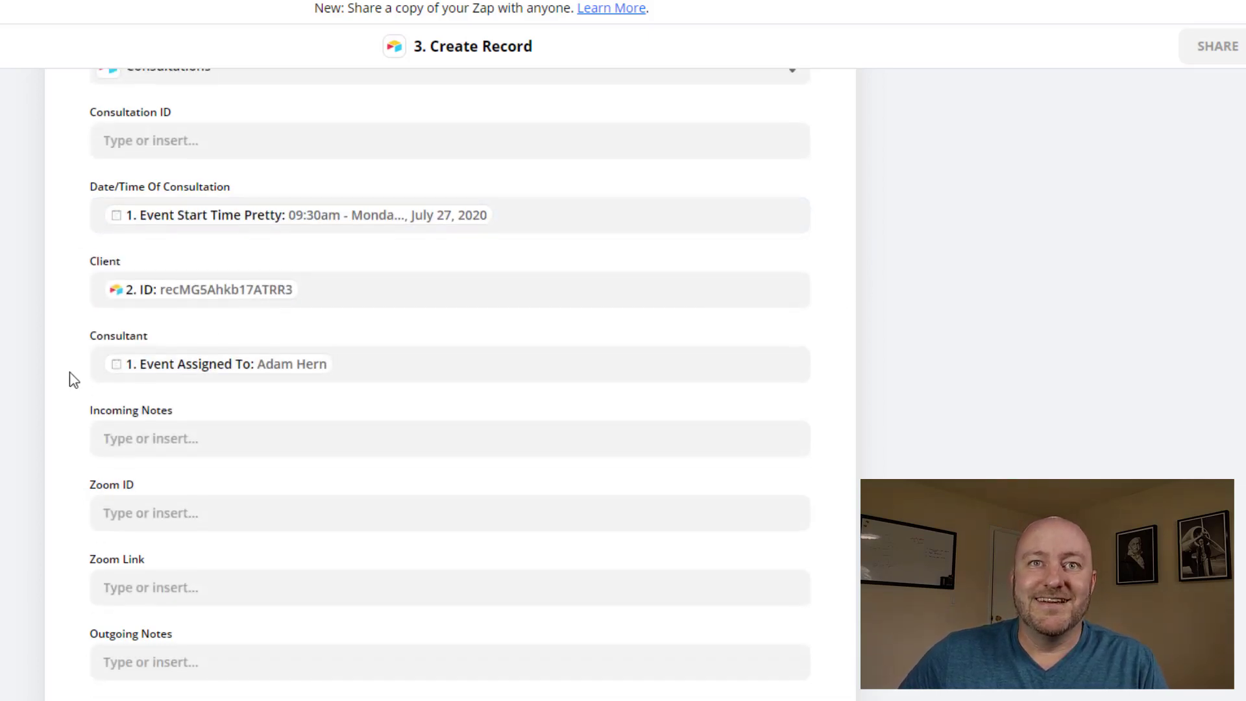
left_click(145, 368)
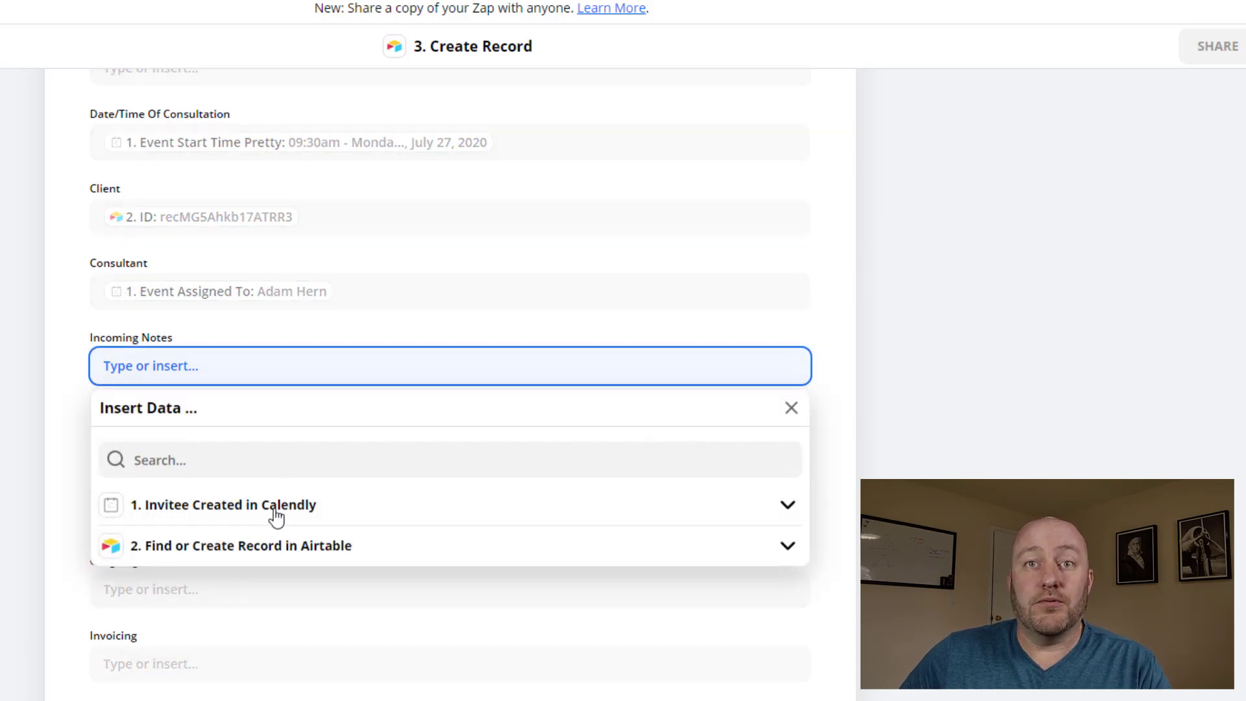
left_click(268, 517)
scroll(231, 477, "down", 5)
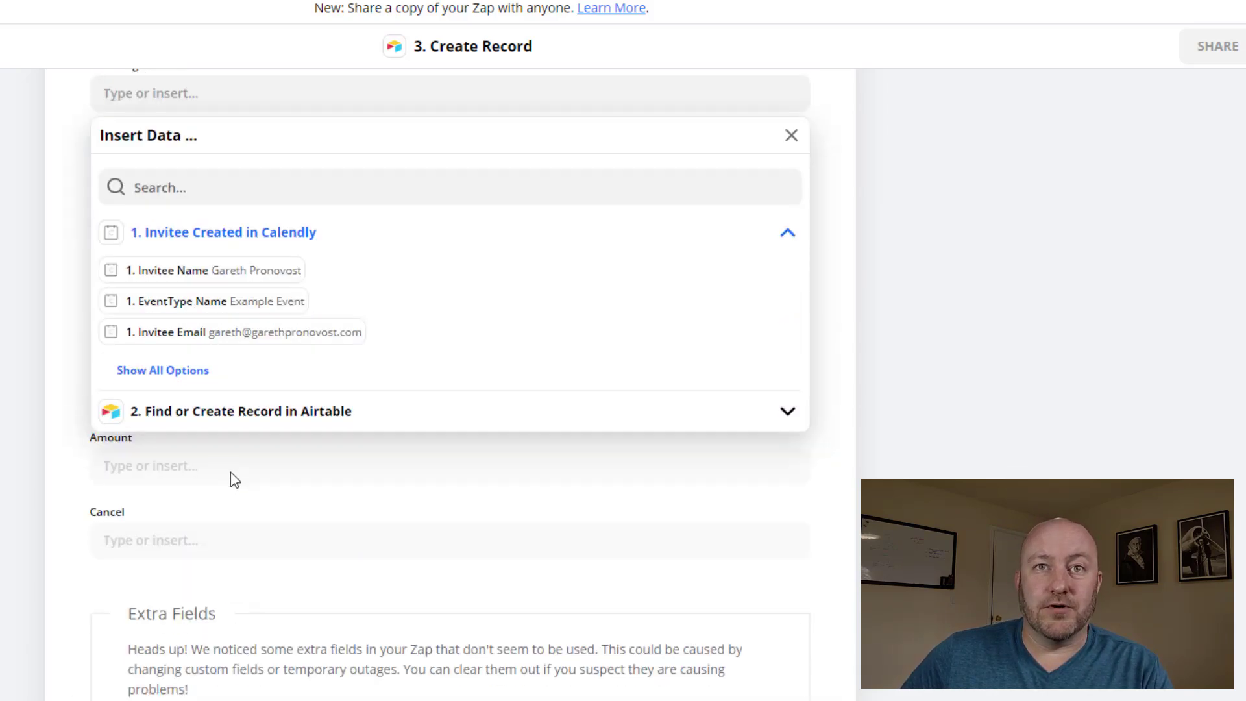
left_click(166, 368)
scroll(396, 379, "down", 2)
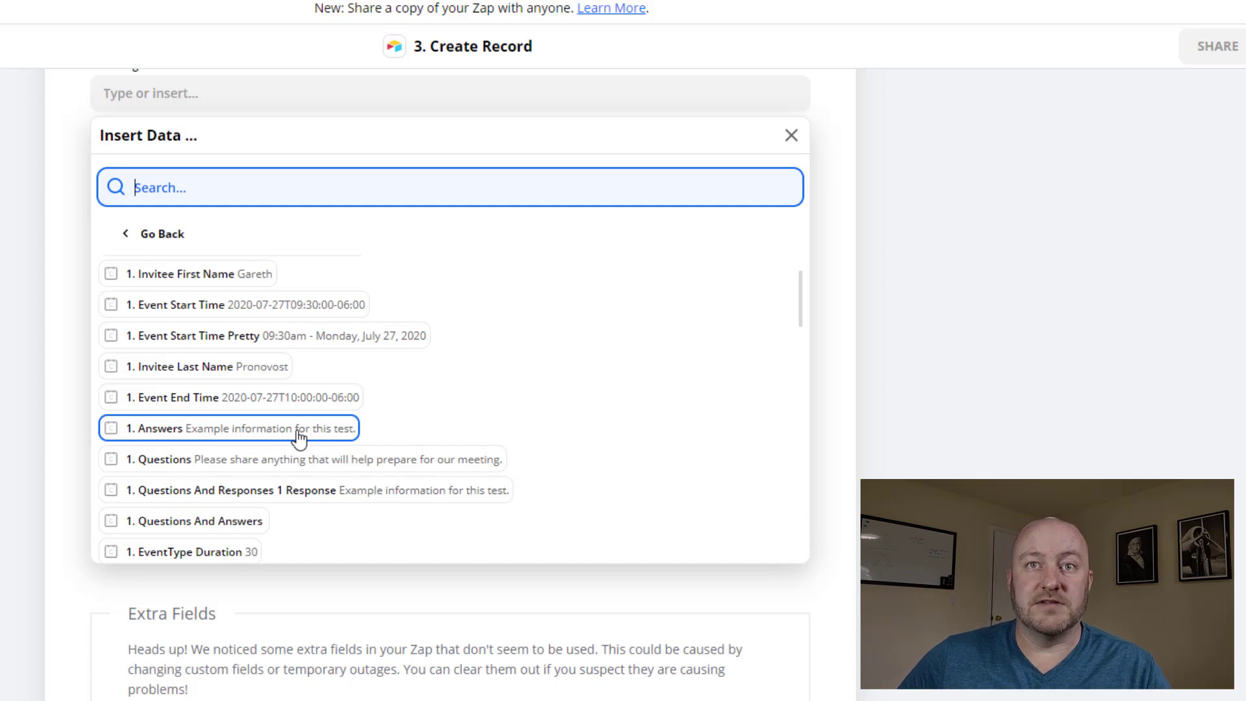
left_click(299, 436)
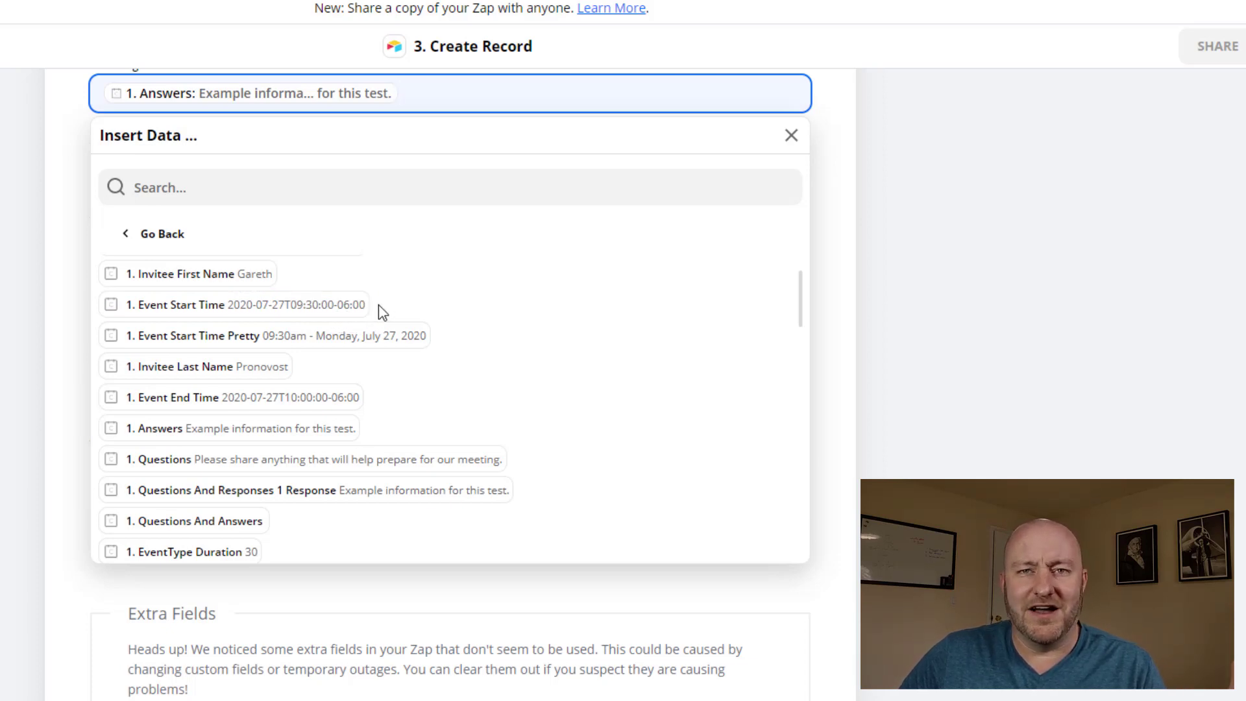
left_click(472, 299)
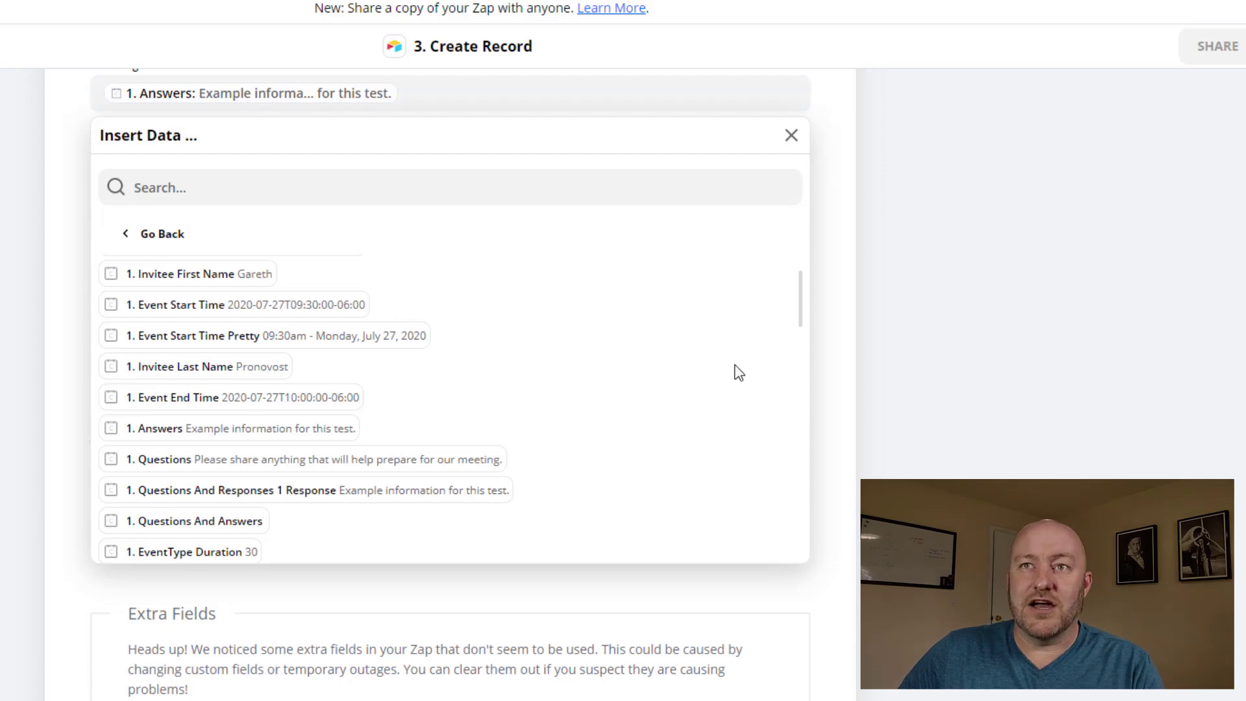
left_click(791, 134)
scroll(355, 263, "up", 3)
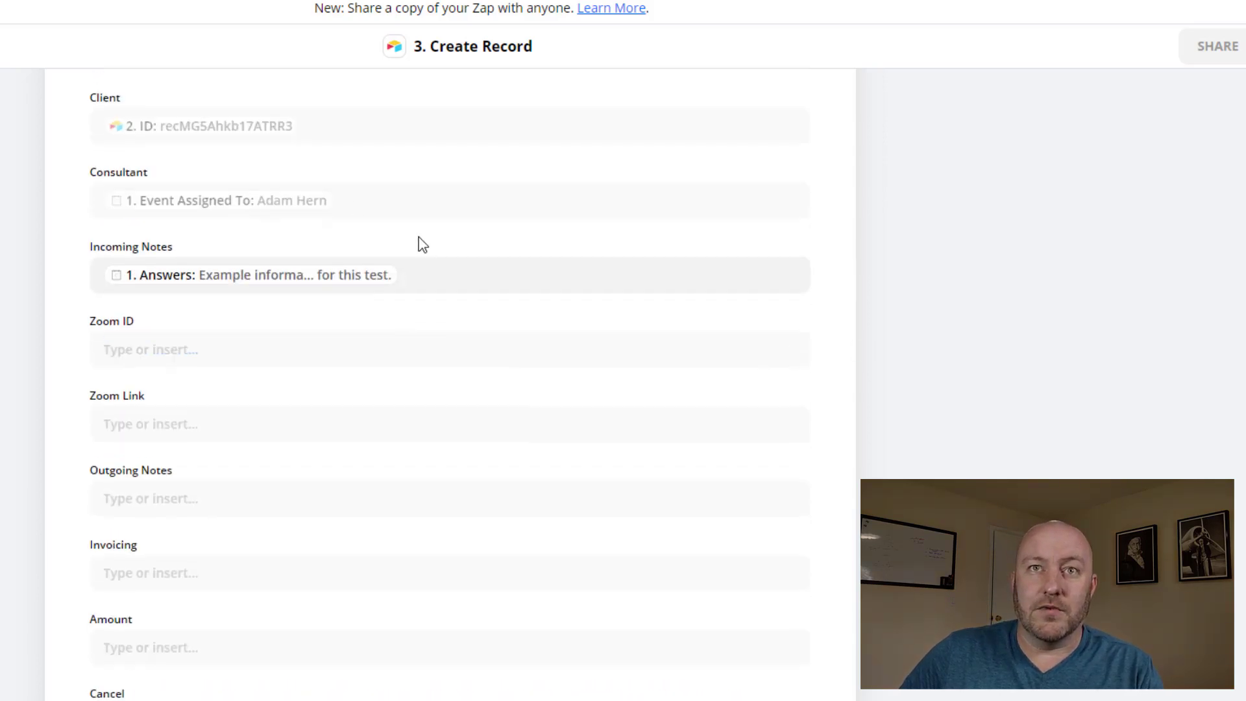
Replace the Date/Time Of Consultation mapping with Calendly's raw Event Start Time
scroll(387, 331, "up", 3)
left_click(566, 231)
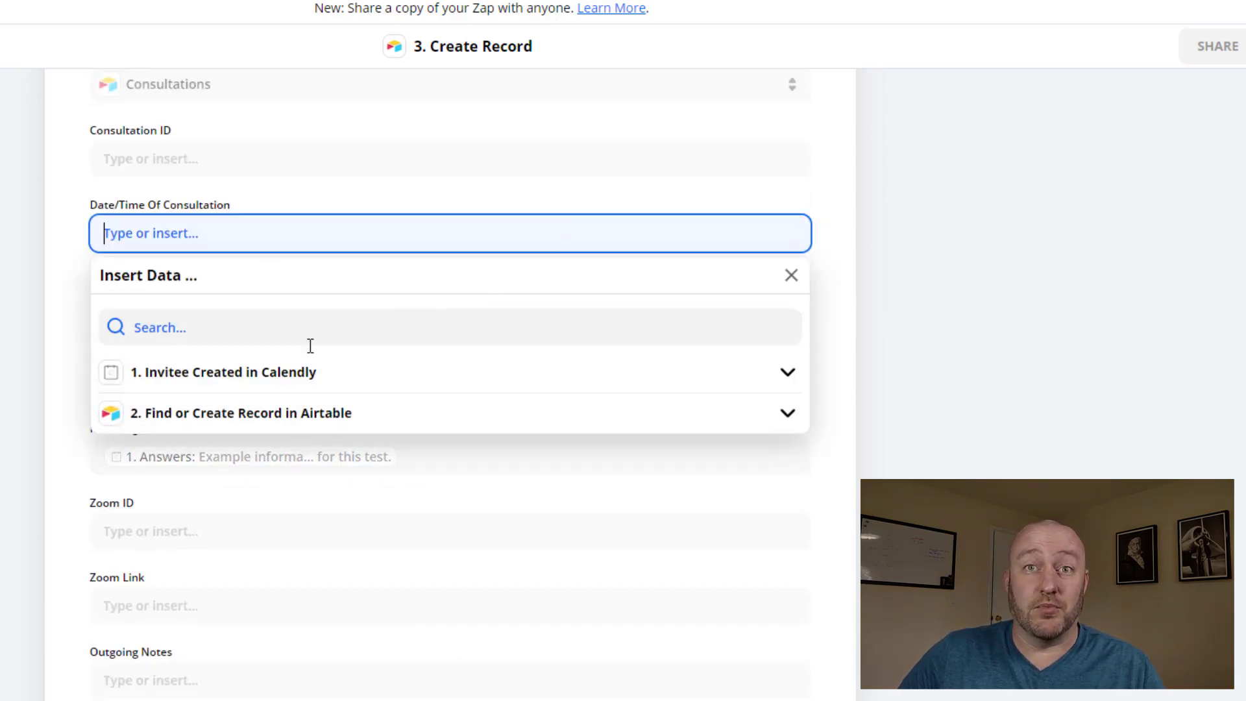
left_click(276, 379)
left_click(184, 511)
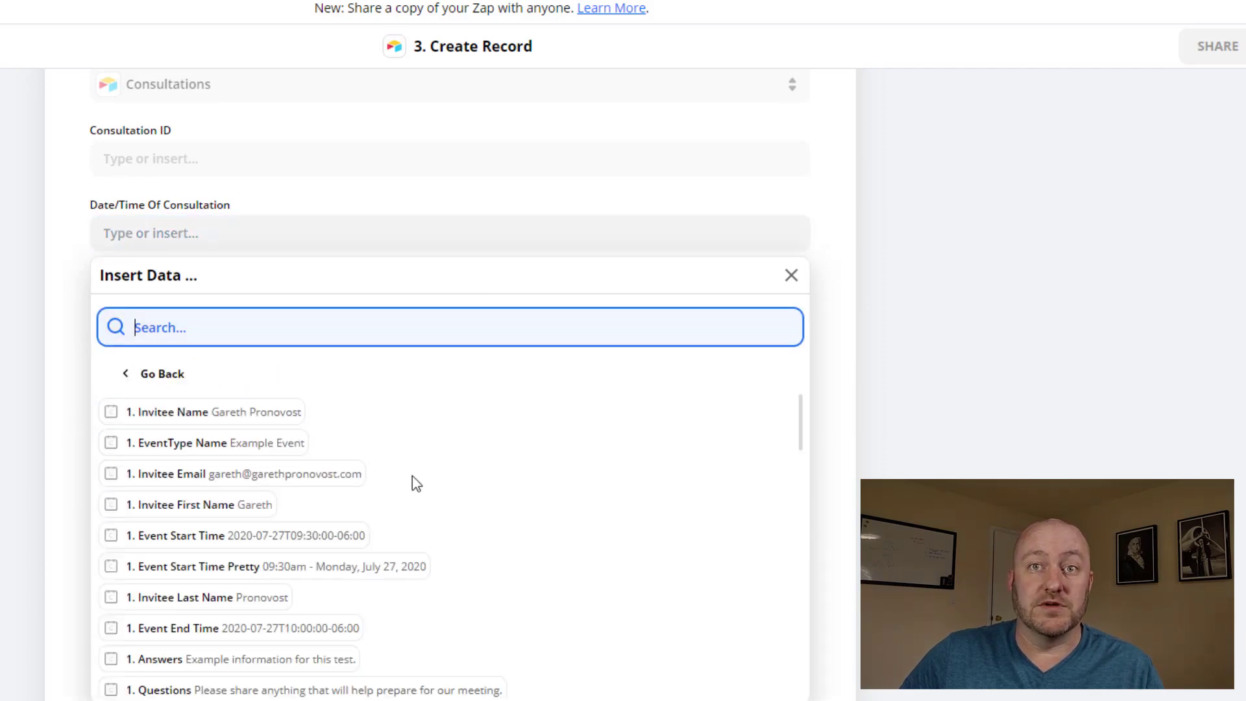
scroll(416, 483, "down", 2)
left_click(305, 450)
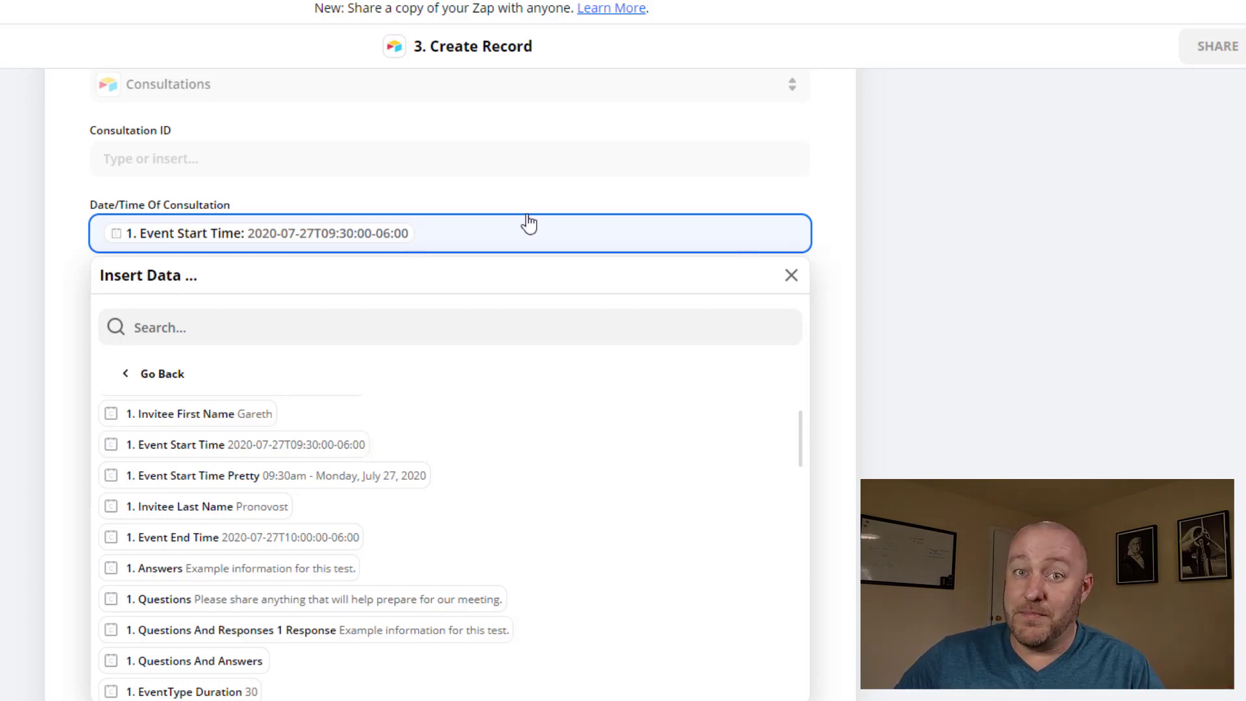
left_click(837, 257)
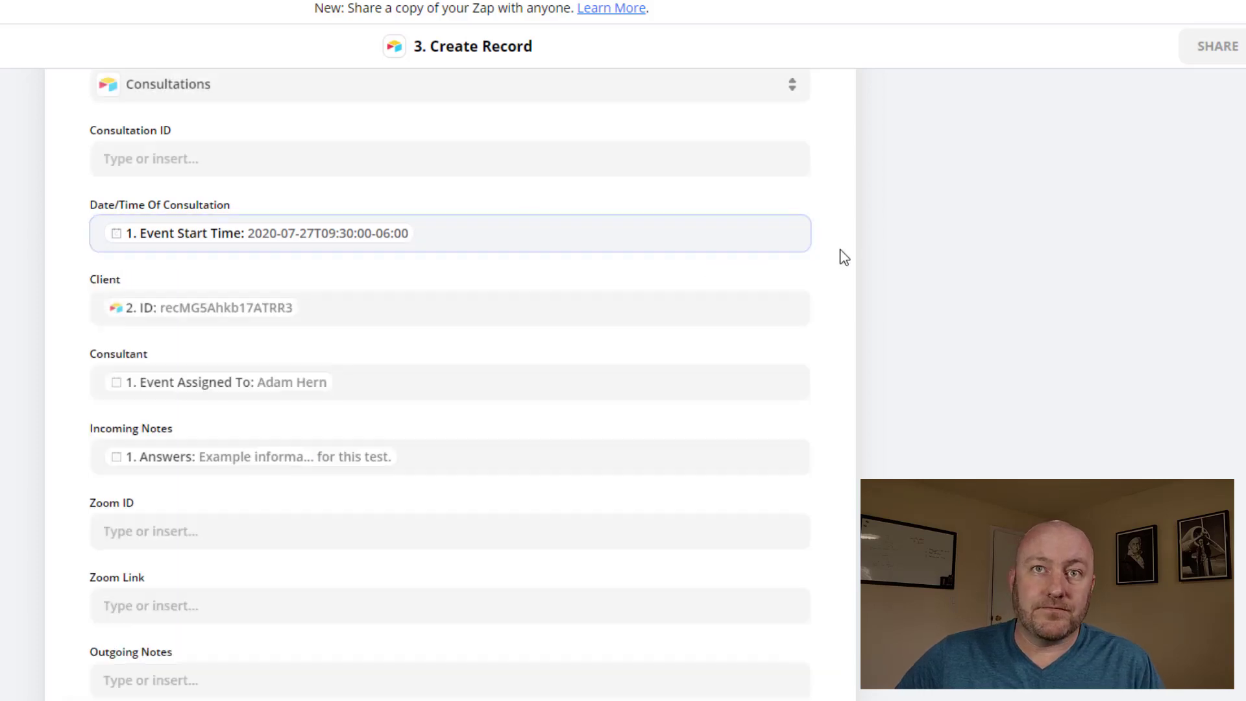
Review the Incoming Notes and Date/Time Of Consultation mappings in the Create Record step
scroll(370, 370, "up", 2)
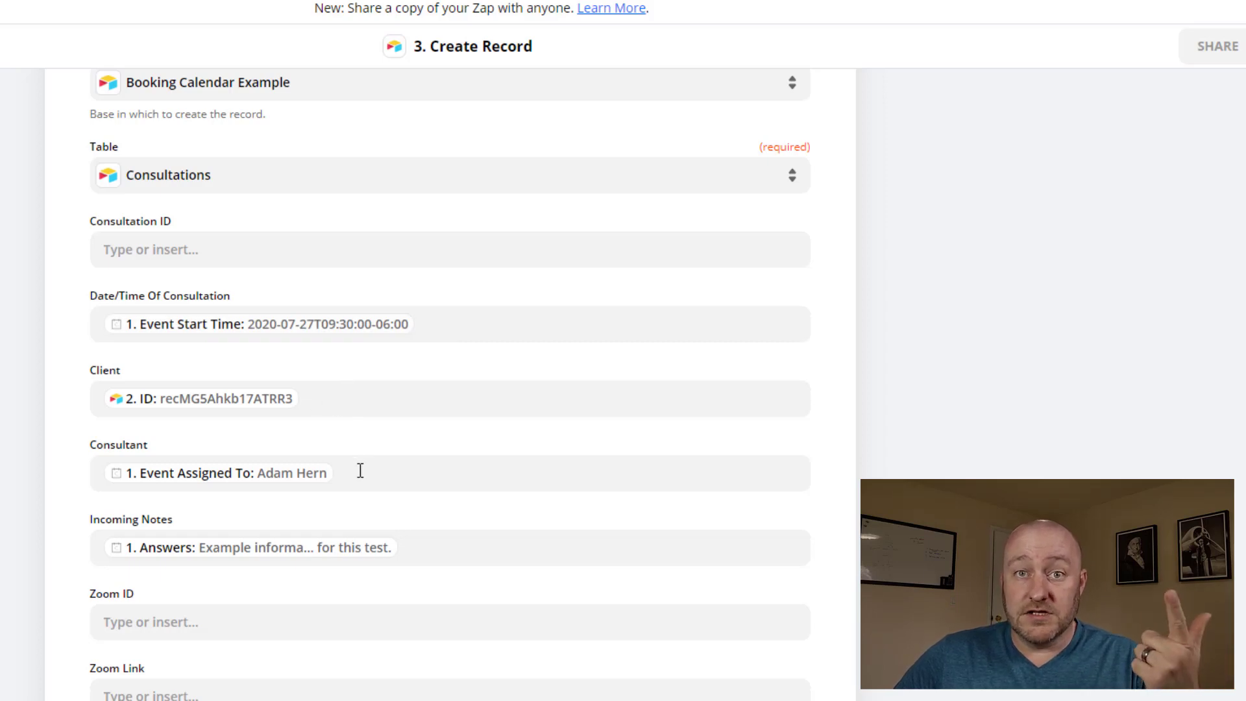
left_click(431, 549)
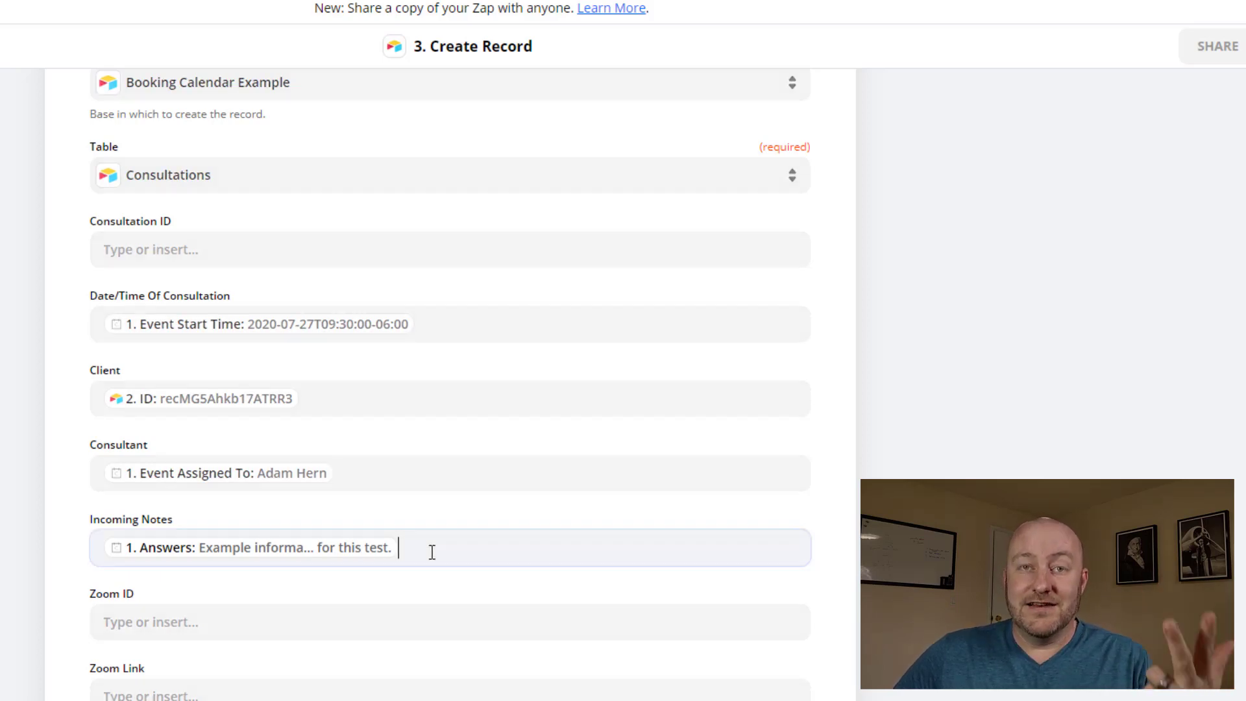
left_click(465, 325)
key("Escape")
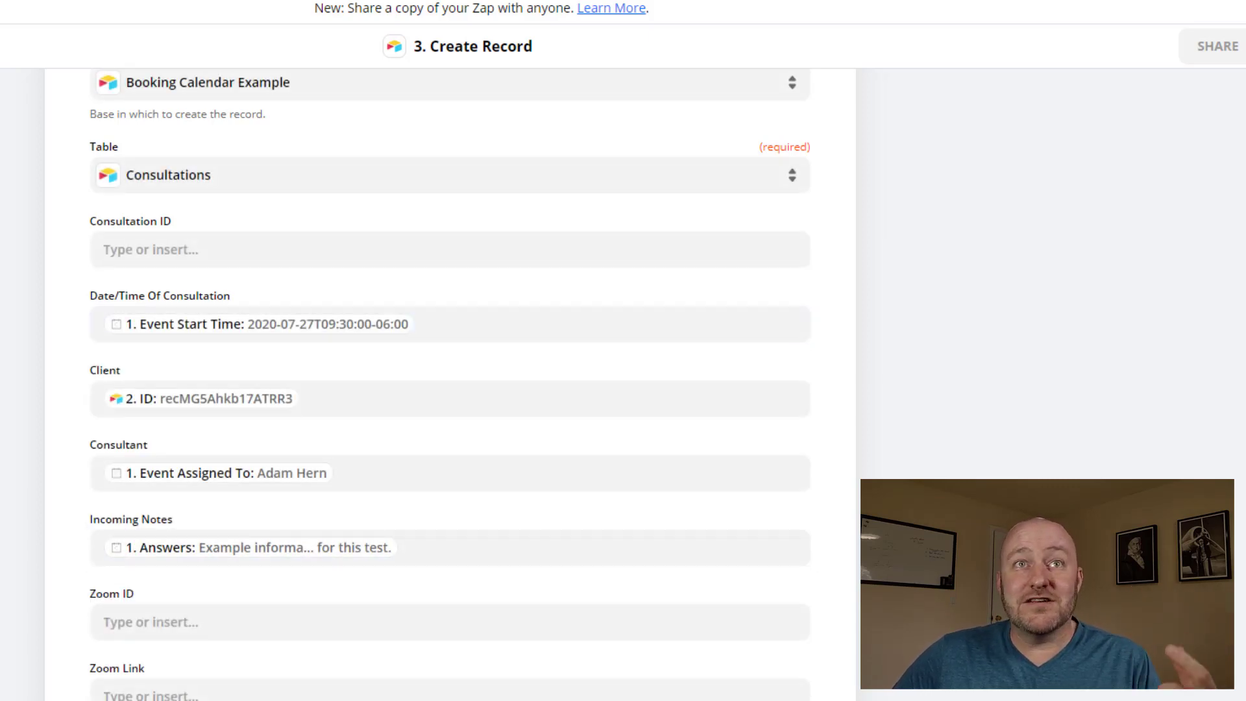
Remove the unused extra fields and run Test & Review to send a test record to Airtable
scroll(2, 322, "down", 10)
scroll(2, 322, "down", 1)
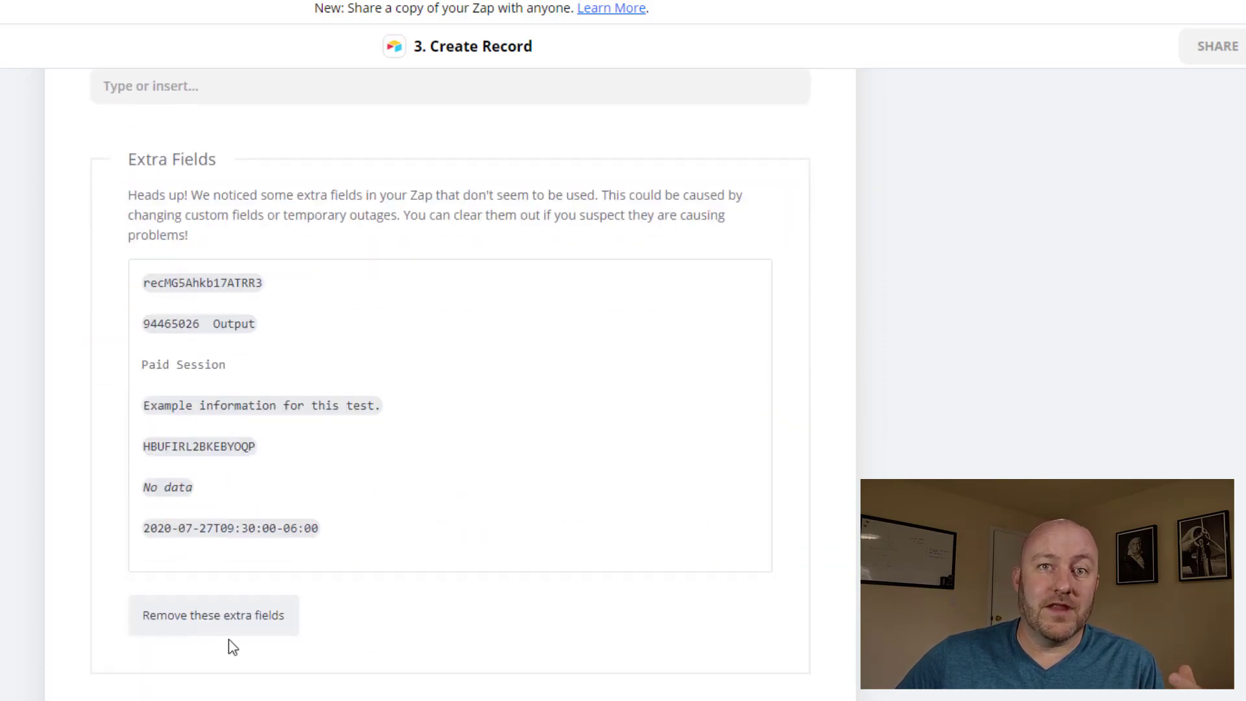
left_click(218, 624)
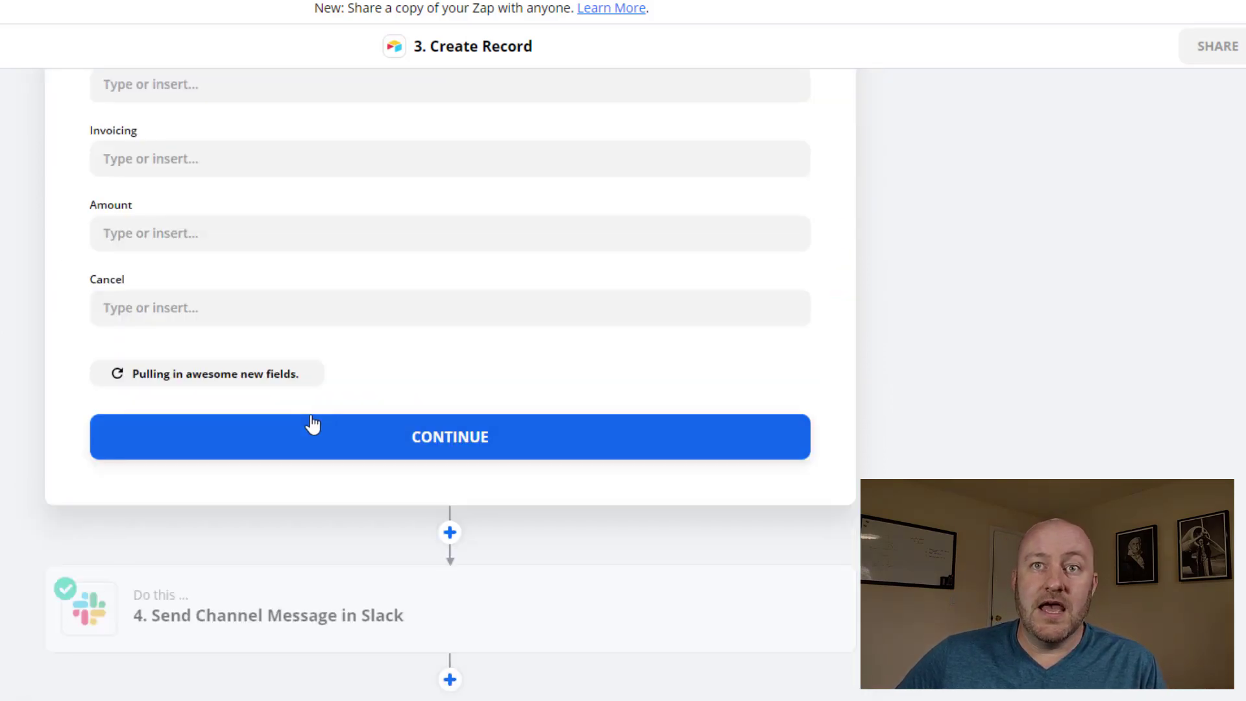
left_click(284, 437)
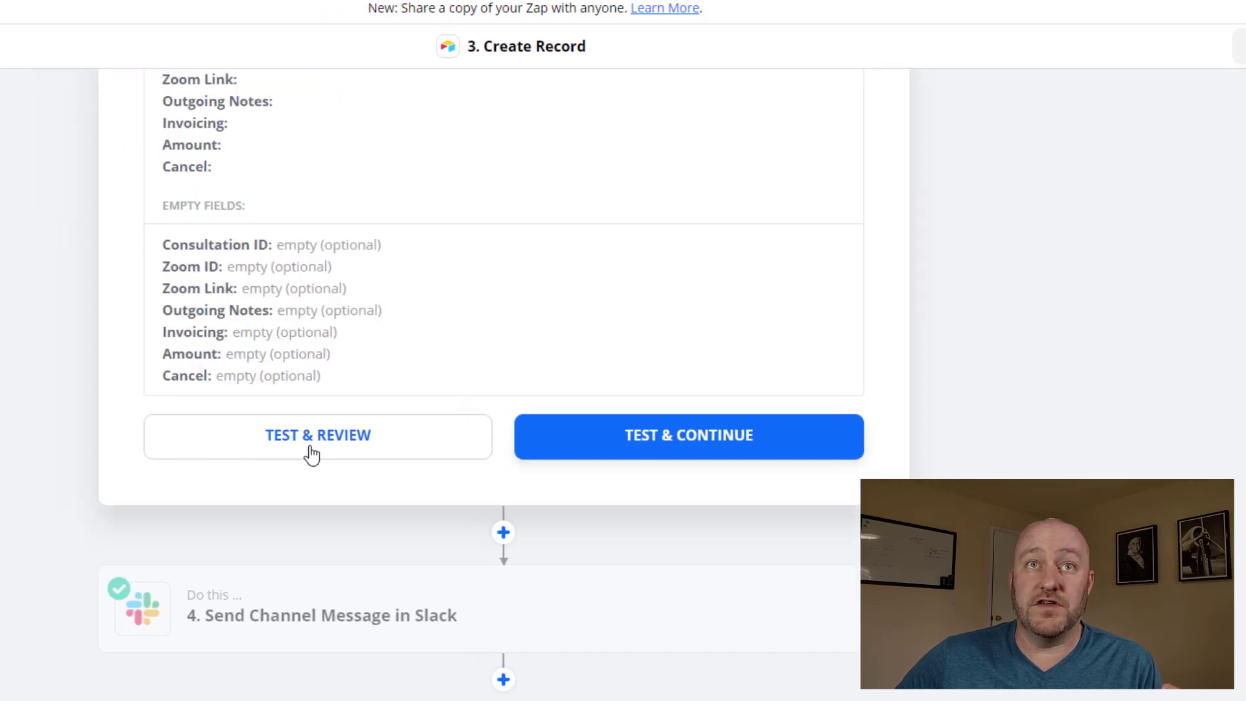
left_click(259, 450)
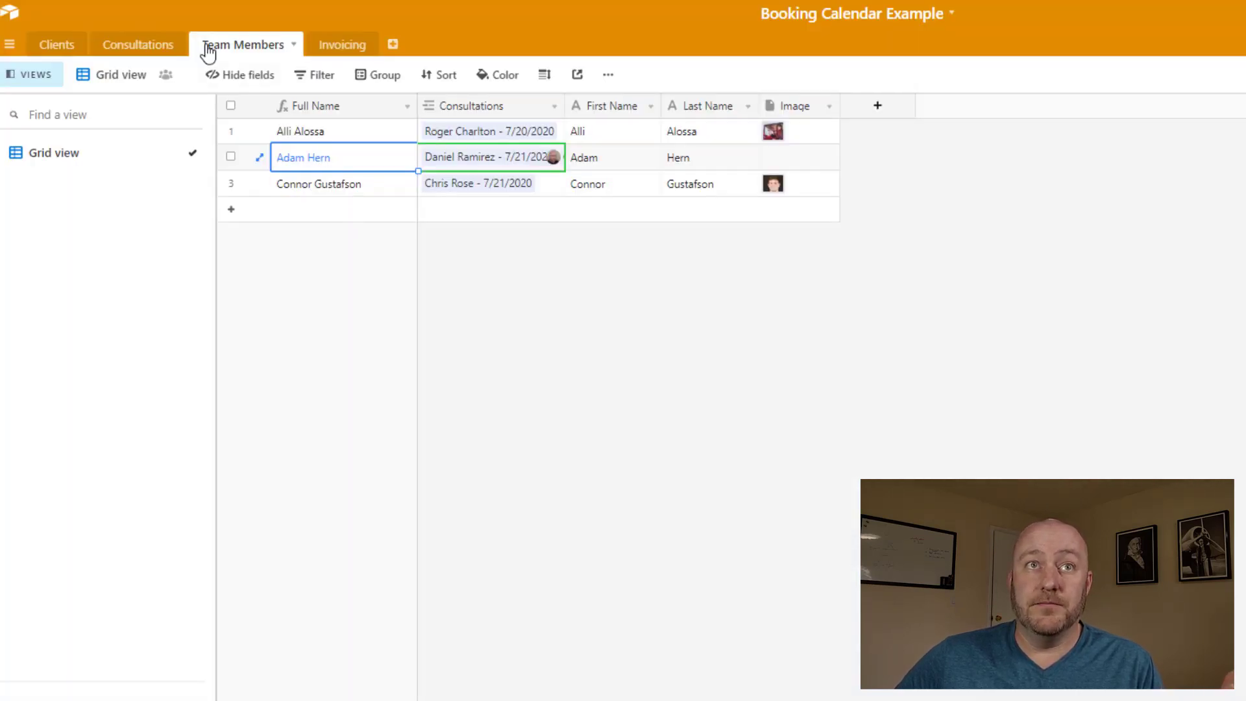
In the Consultations table, check the new record's consultant, date/time and linked client
left_click(144, 46)
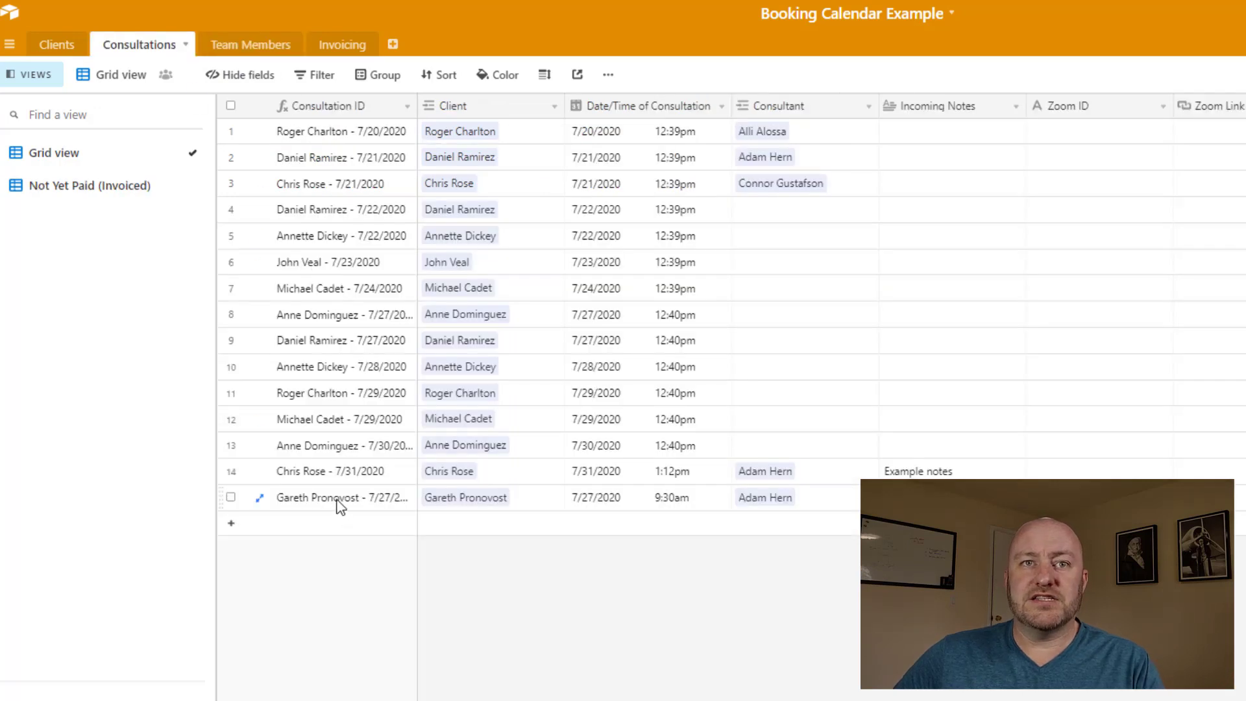
left_click(779, 498)
left_click(810, 606)
left_click(631, 501)
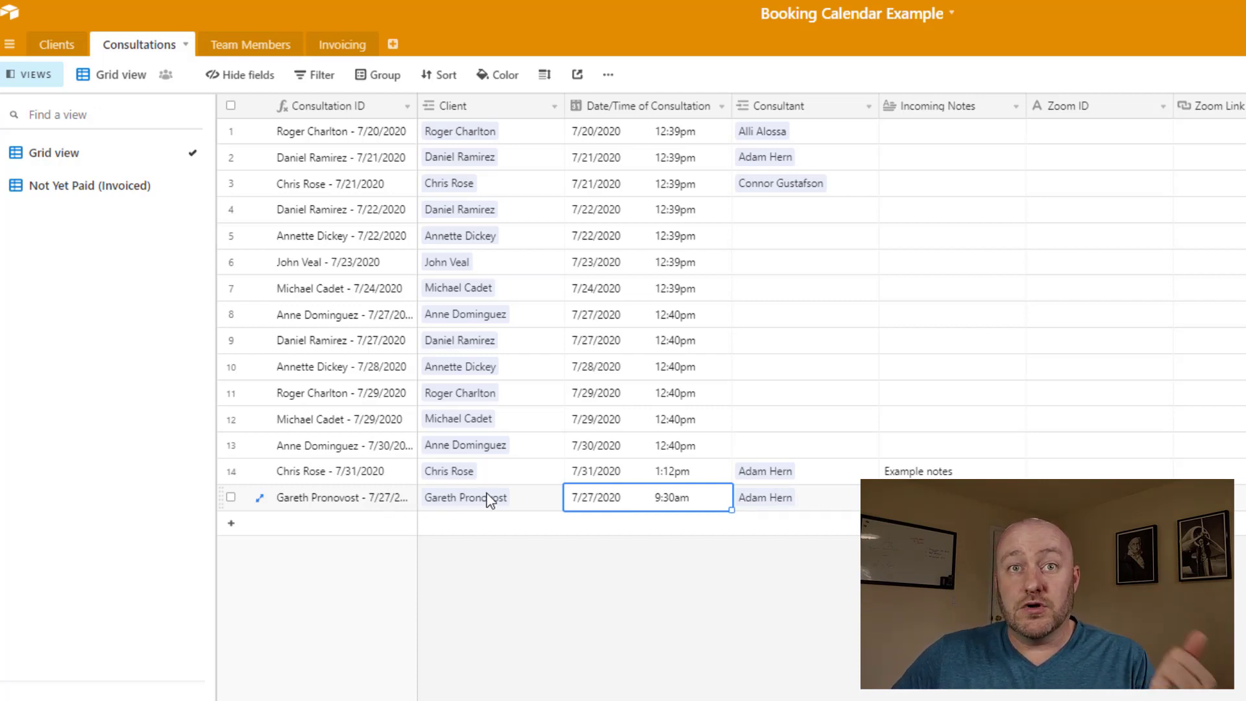
left_click(483, 503)
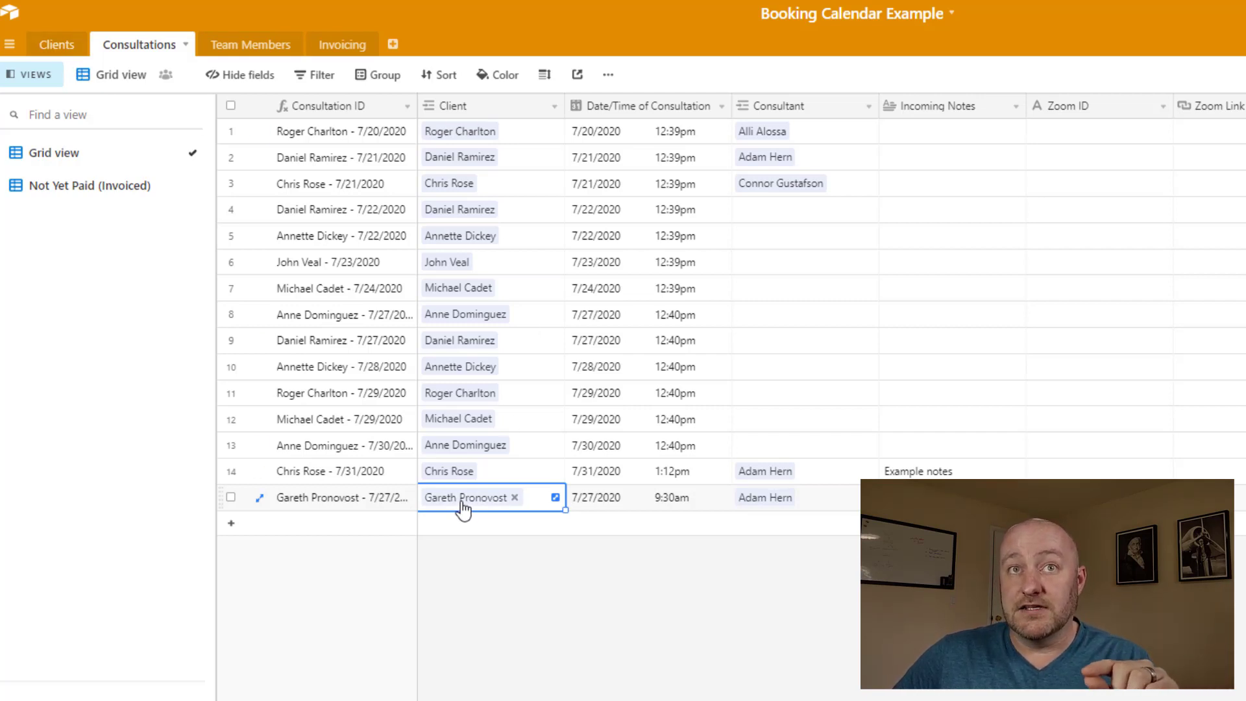
left_click(629, 506)
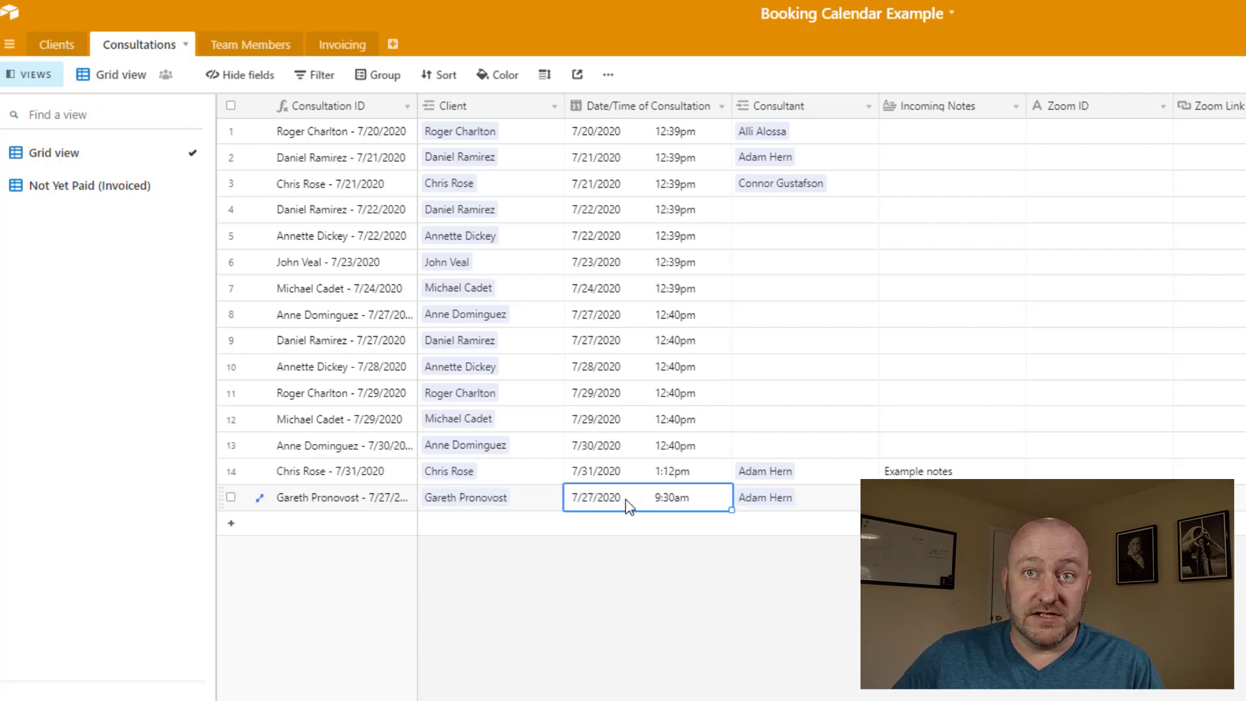
left_click(772, 510)
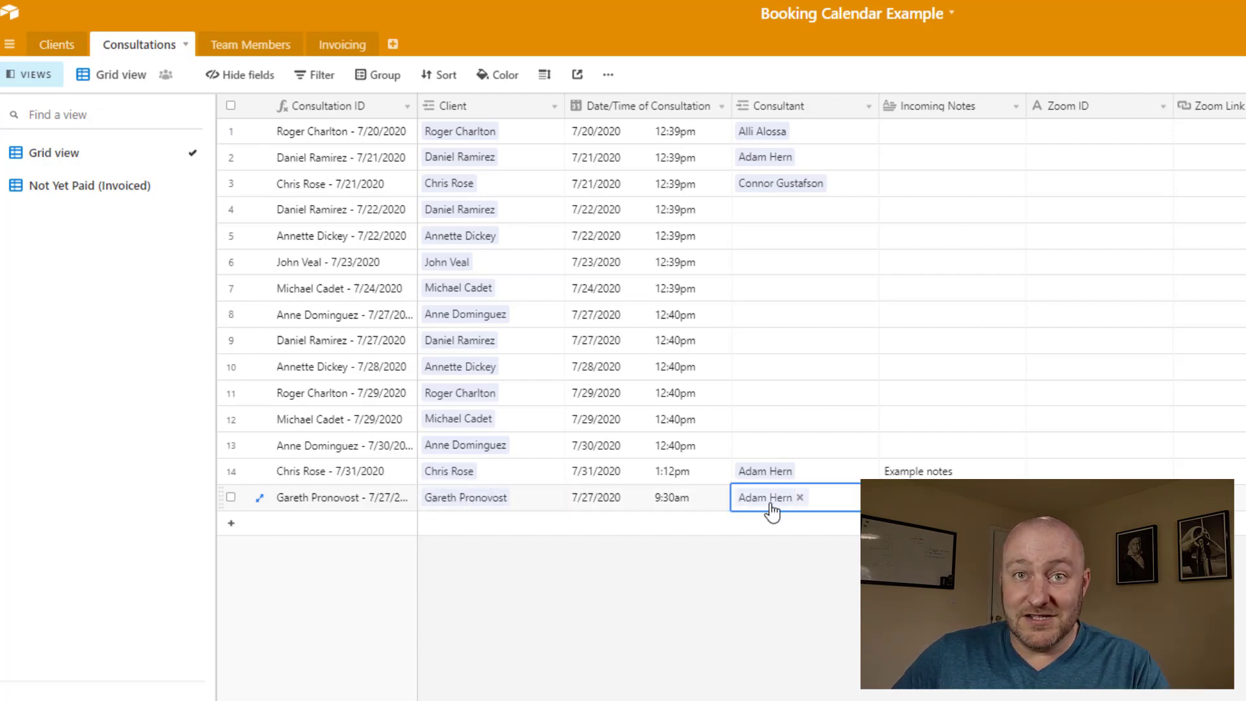
Expand the new record's Incoming Notes and check its Consultation ID
scroll(744, 513, "right", 5)
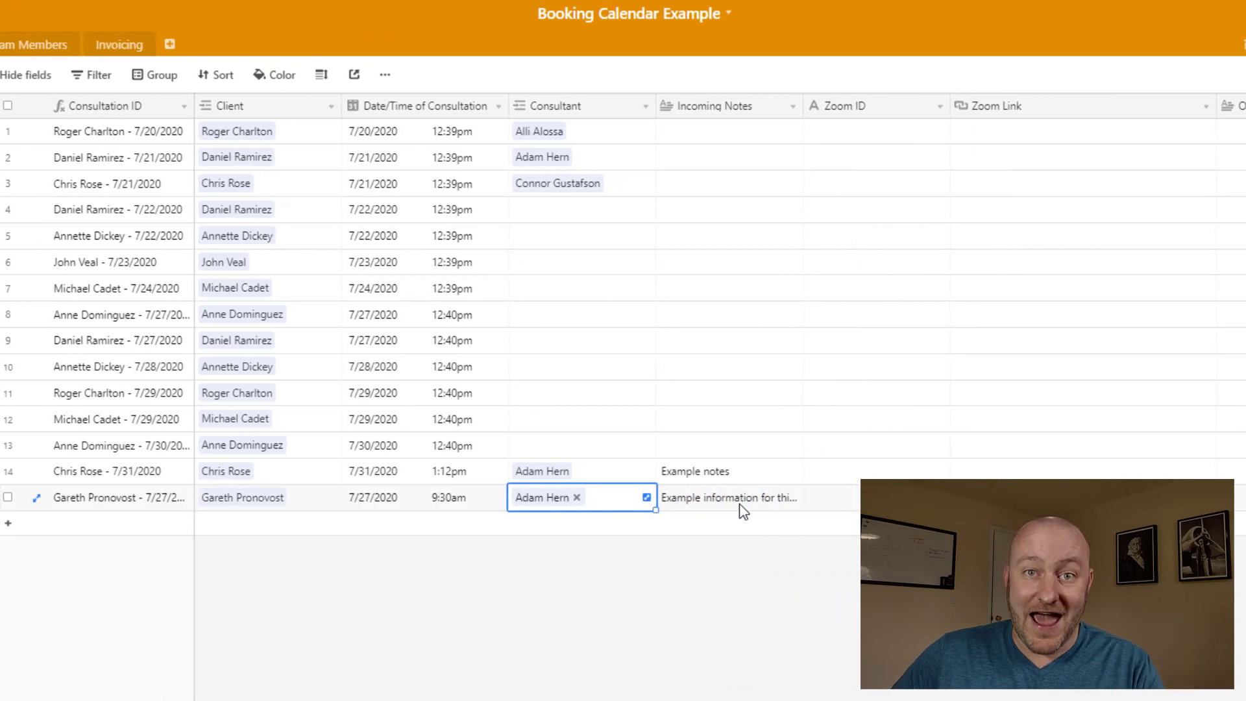
left_click(743, 512)
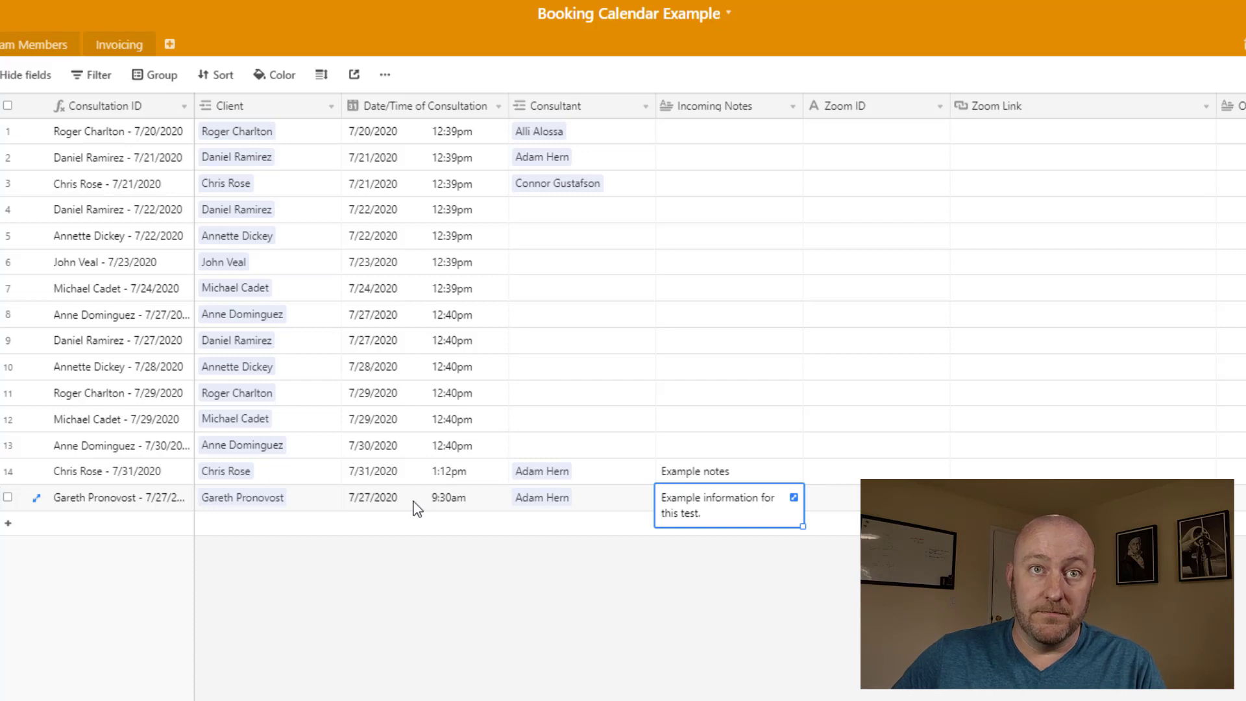
left_click(143, 505)
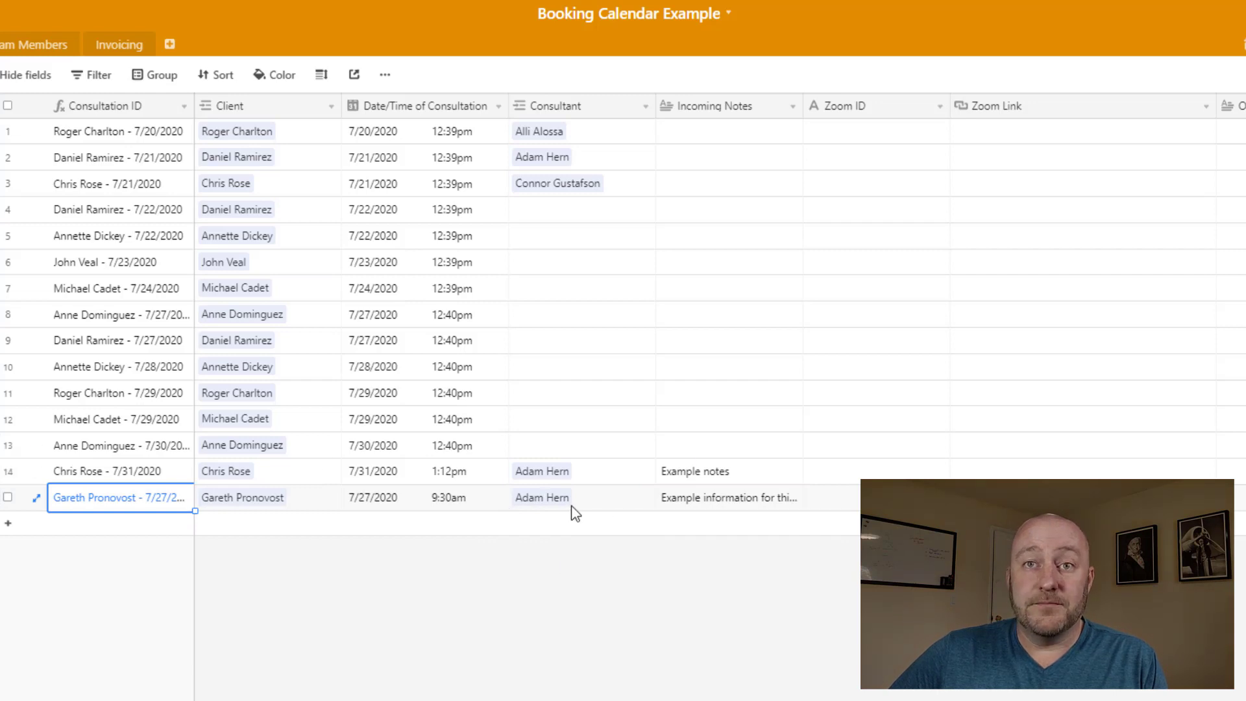
left_click(737, 503)
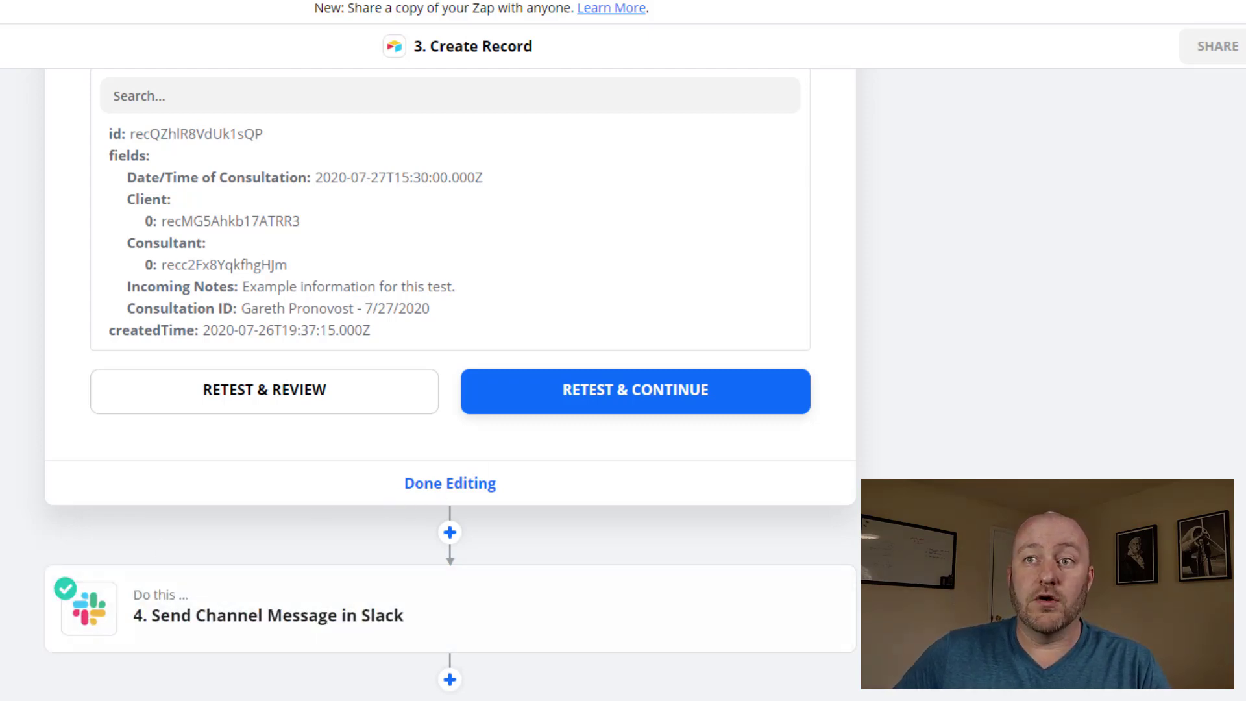
Delete step 4, the Slack Send Channel Message step, confirming with Really Delete
left_click(821, 606)
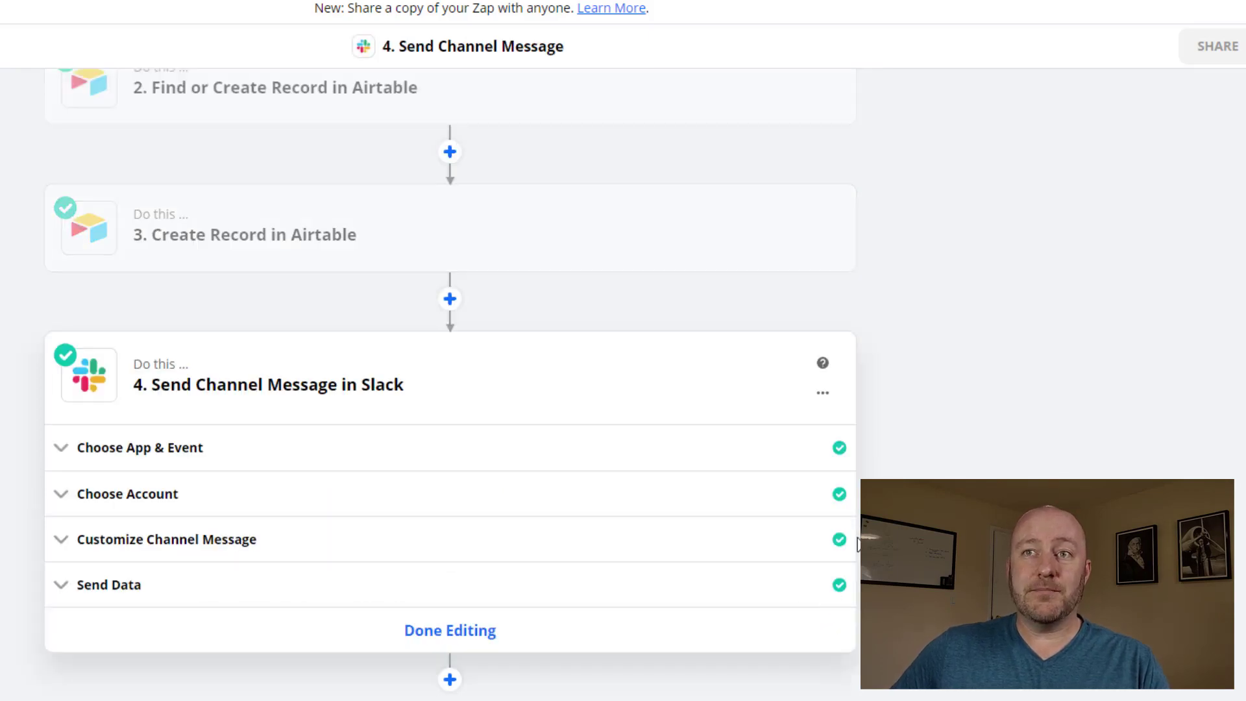
left_click(823, 393)
left_click(774, 476)
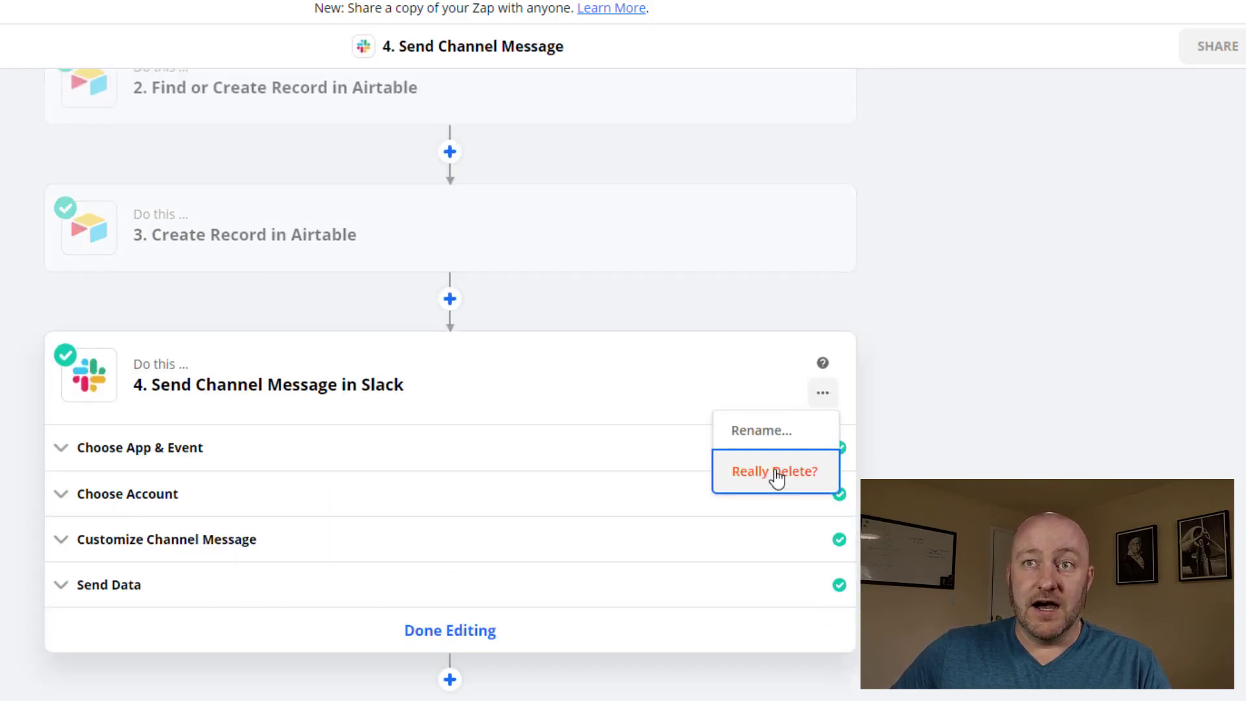
left_click(775, 473)
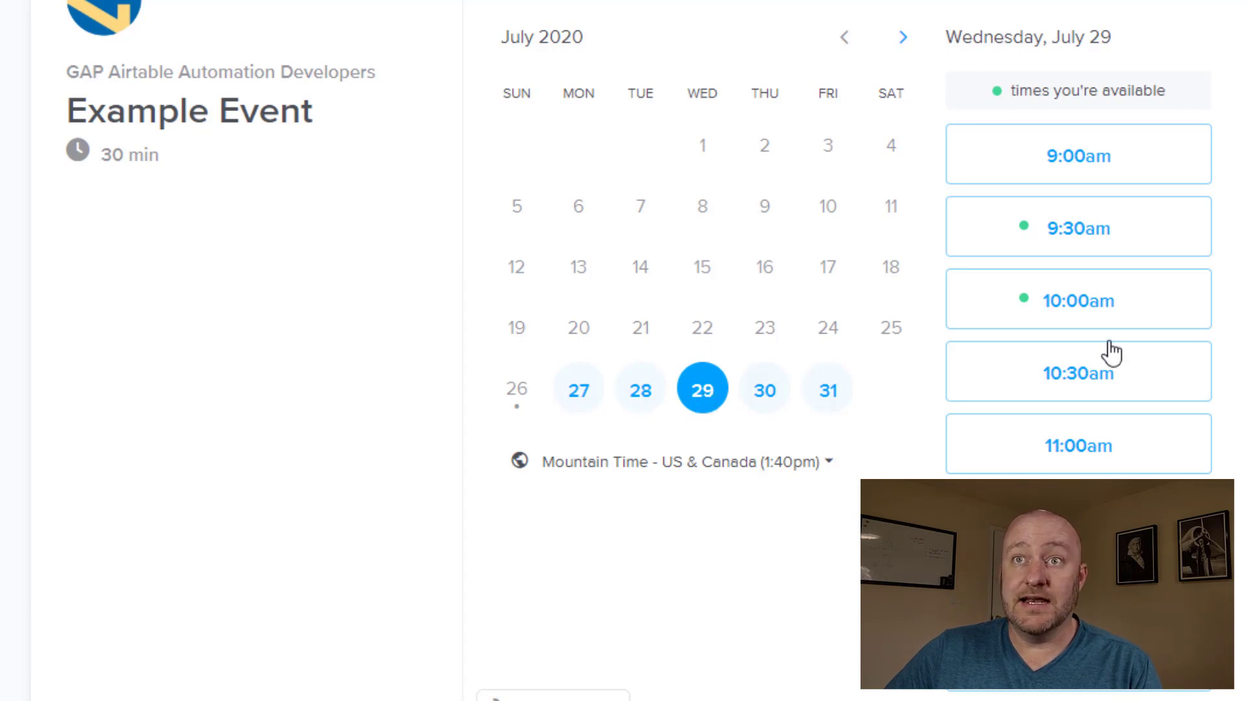
Choose the 10:30am slot on July 29, 2020 and enter the invitee's first and last name
left_click(1065, 384)
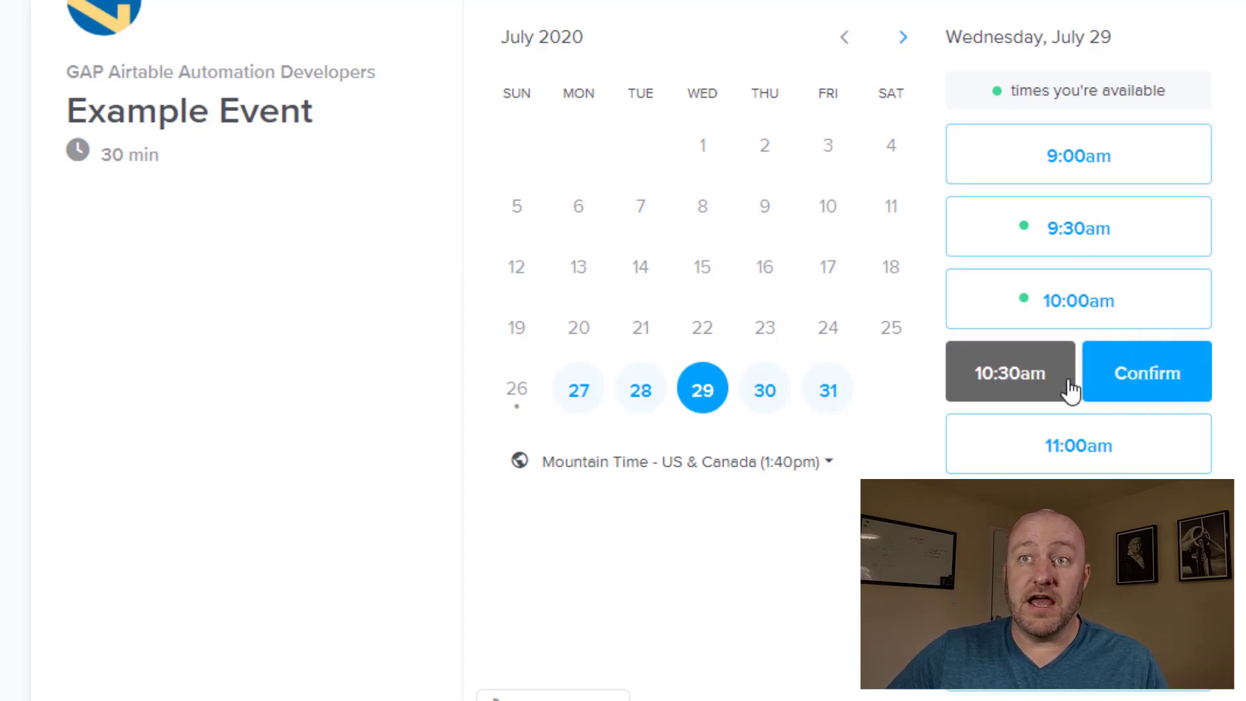
left_click(1146, 381)
left_click(747, 74)
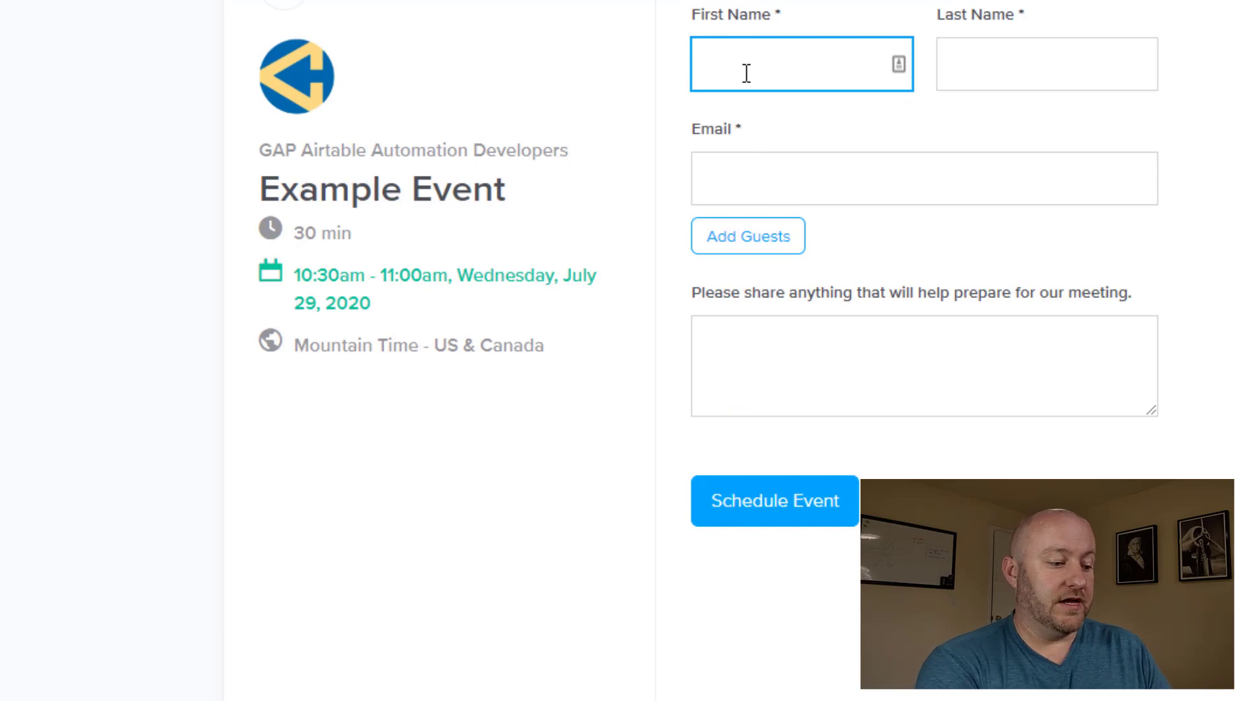
type("Examploe")
key("BackSpace")
key("BackSpace")
type("e")
key("Tab")
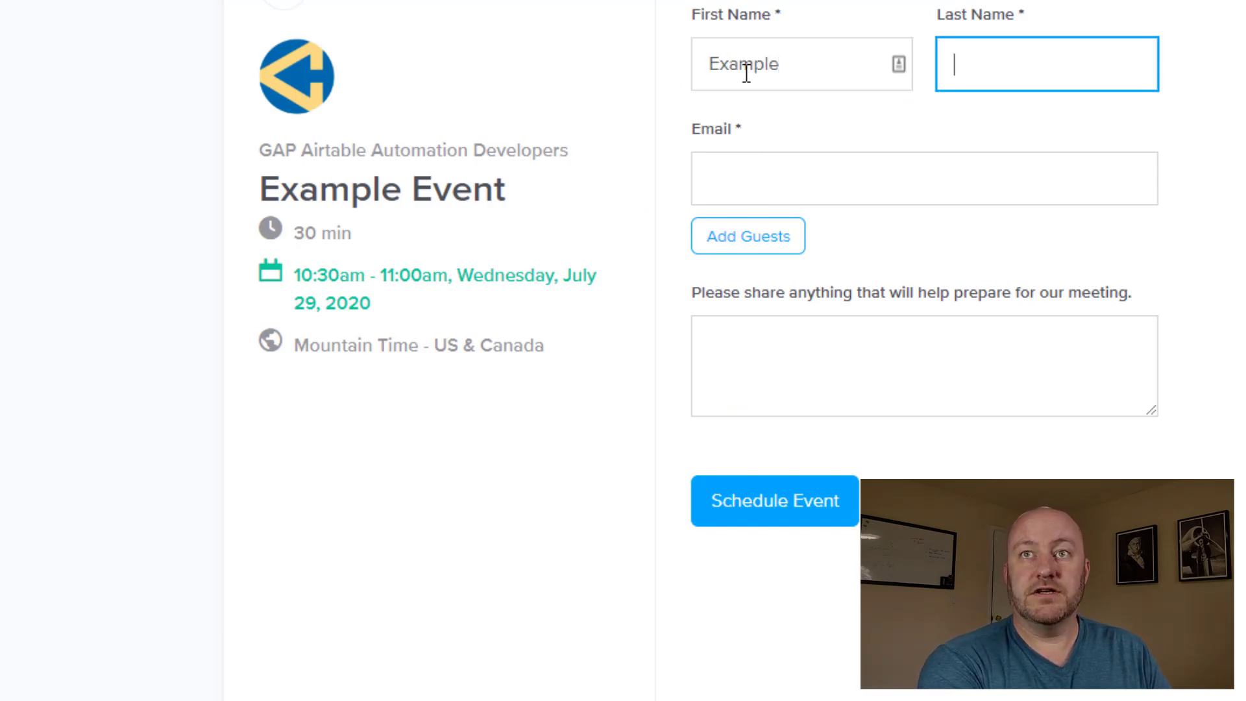
type("Person")
key("Tab")
Fill in the invitee's email and the notes 'Here are my test intake notes', then schedule the event
type("exampol")
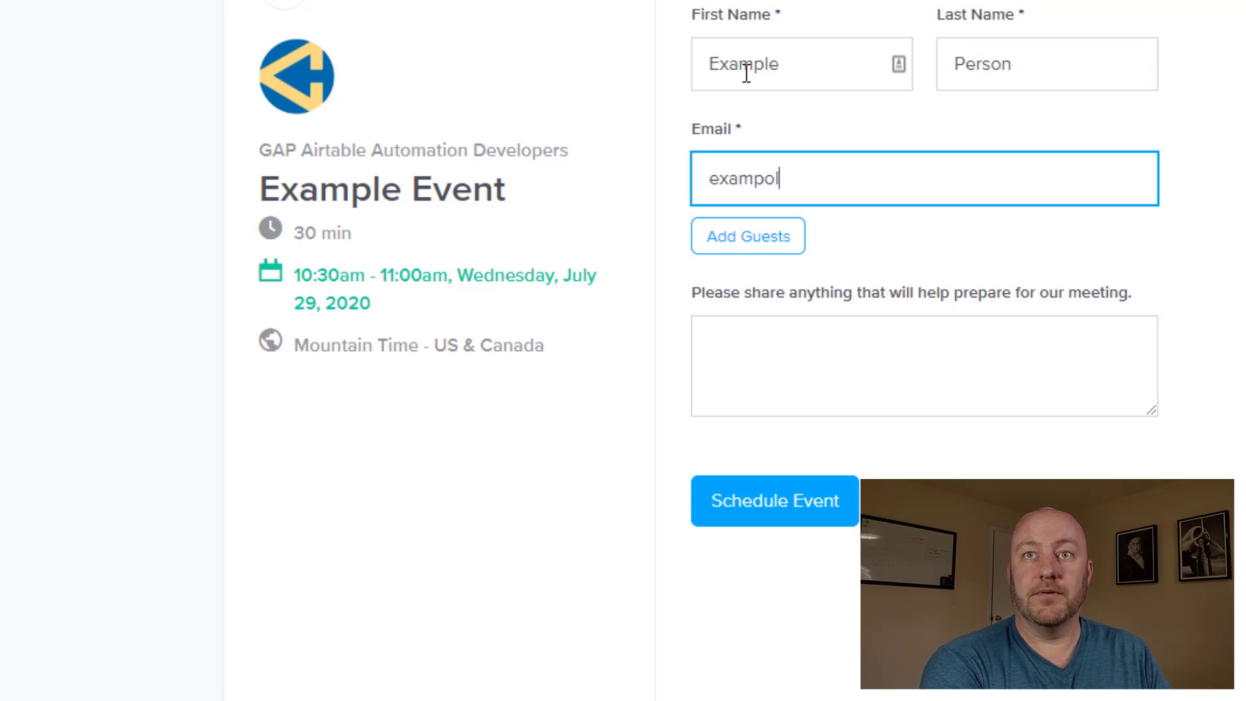
key("BackSpace")
key("BackSpace")
type("le@example.com")
key("Tab")
key("Tab")
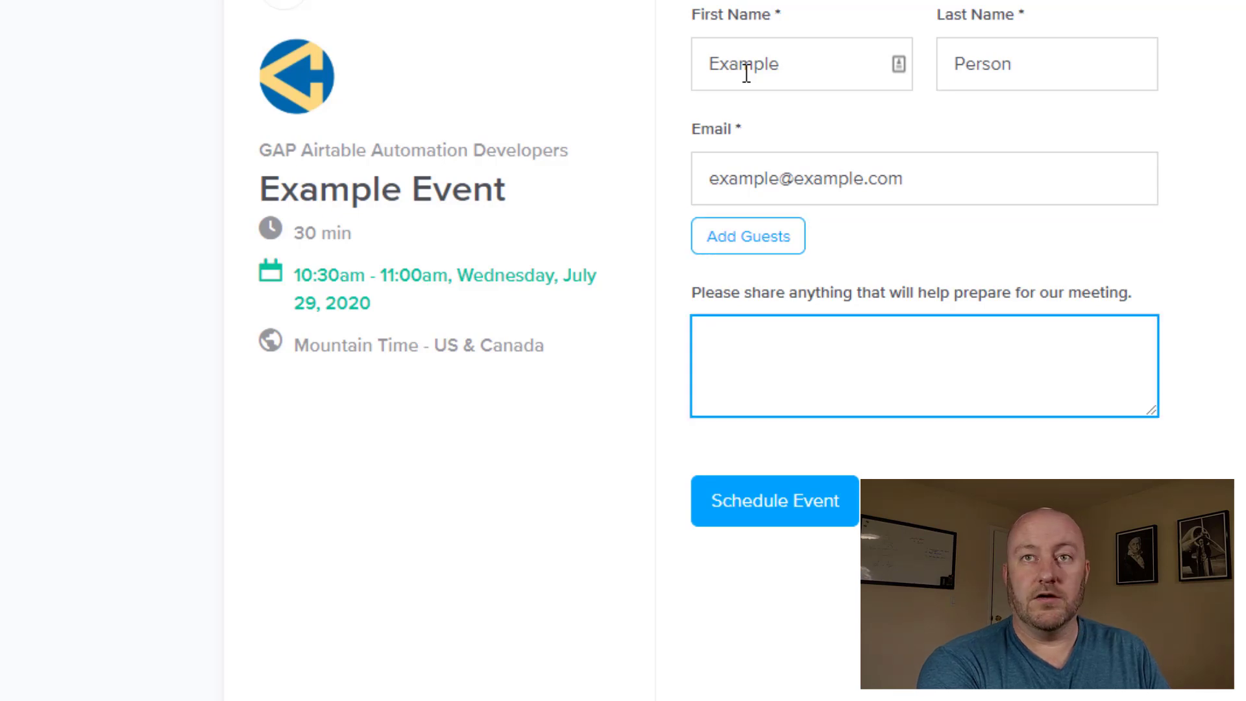
type("Here are my test ")
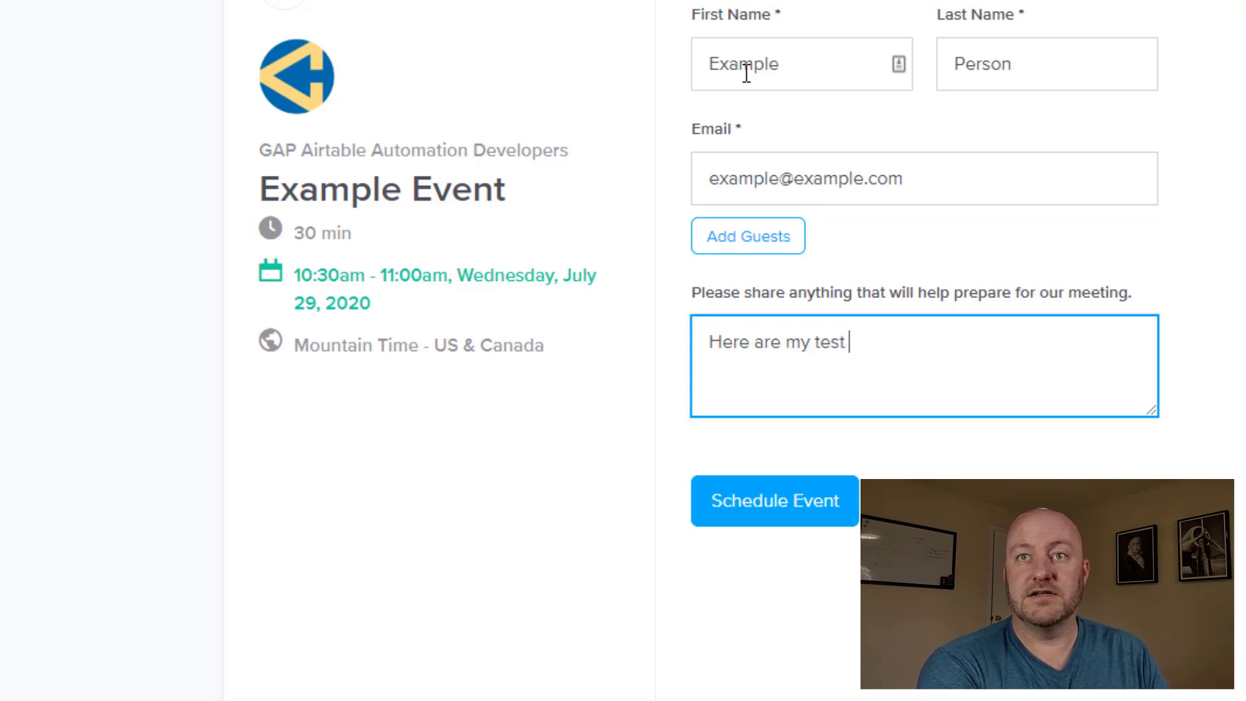
type("intake notes")
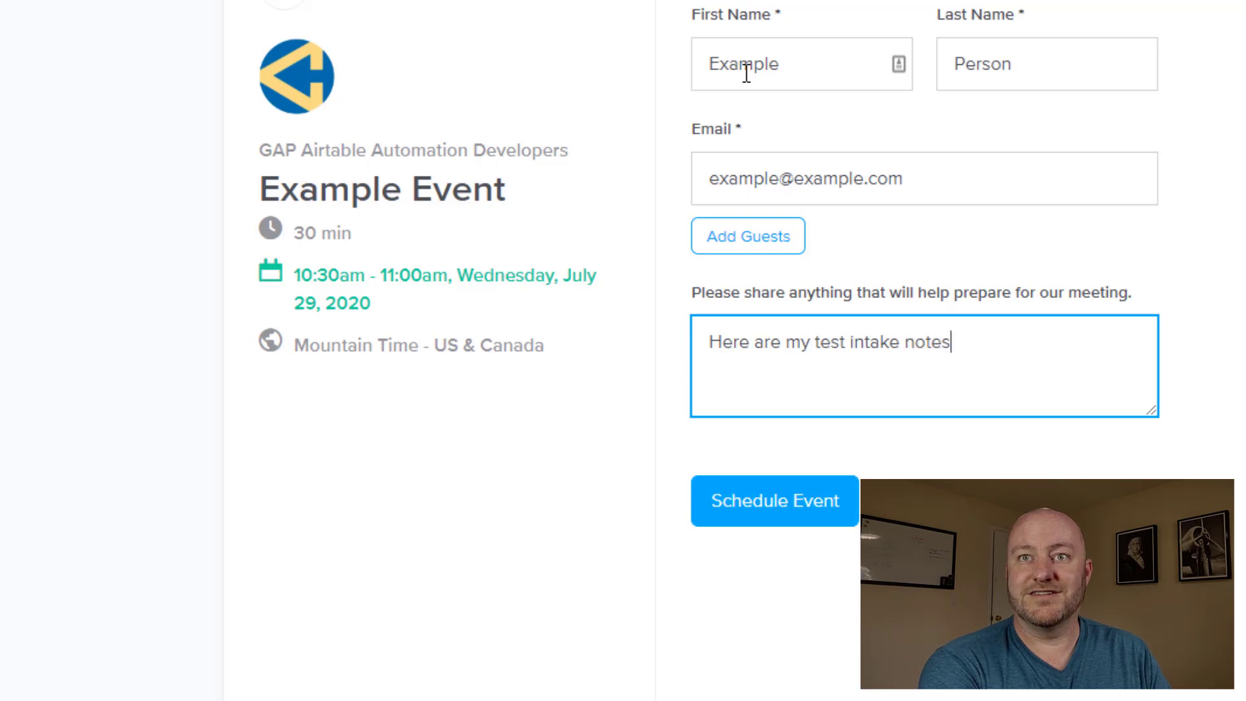
key("Return")
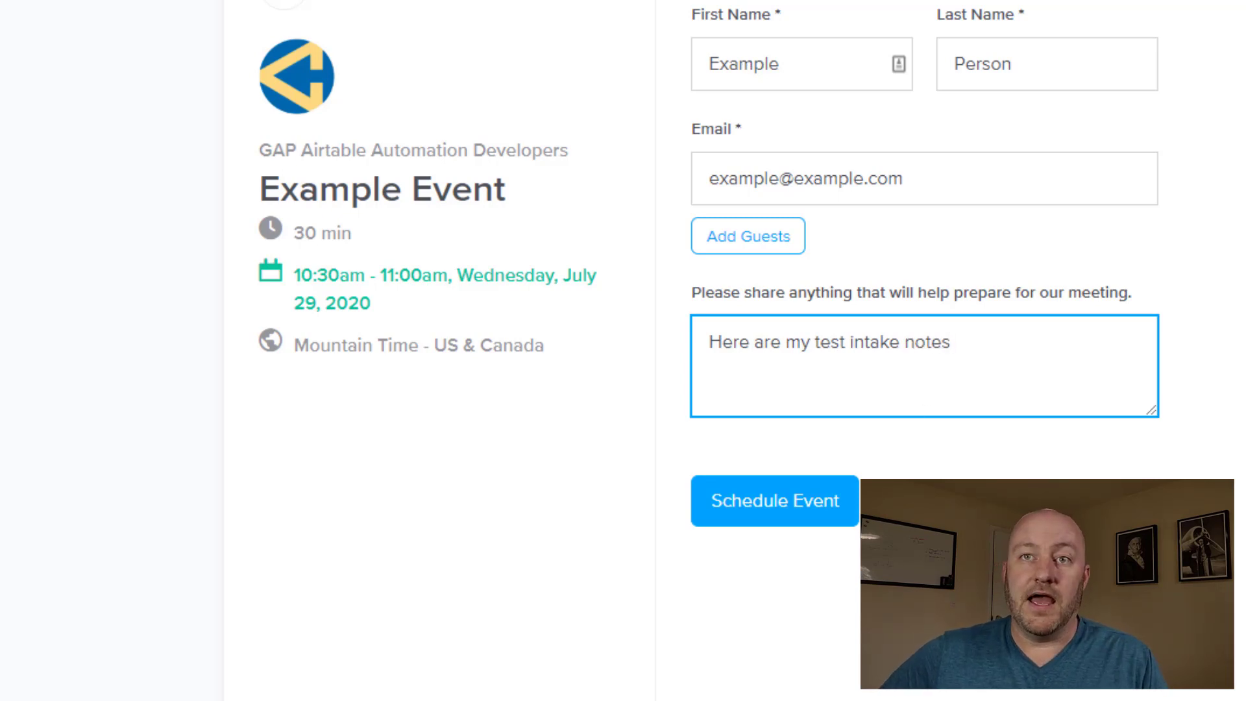
left_click(805, 510)
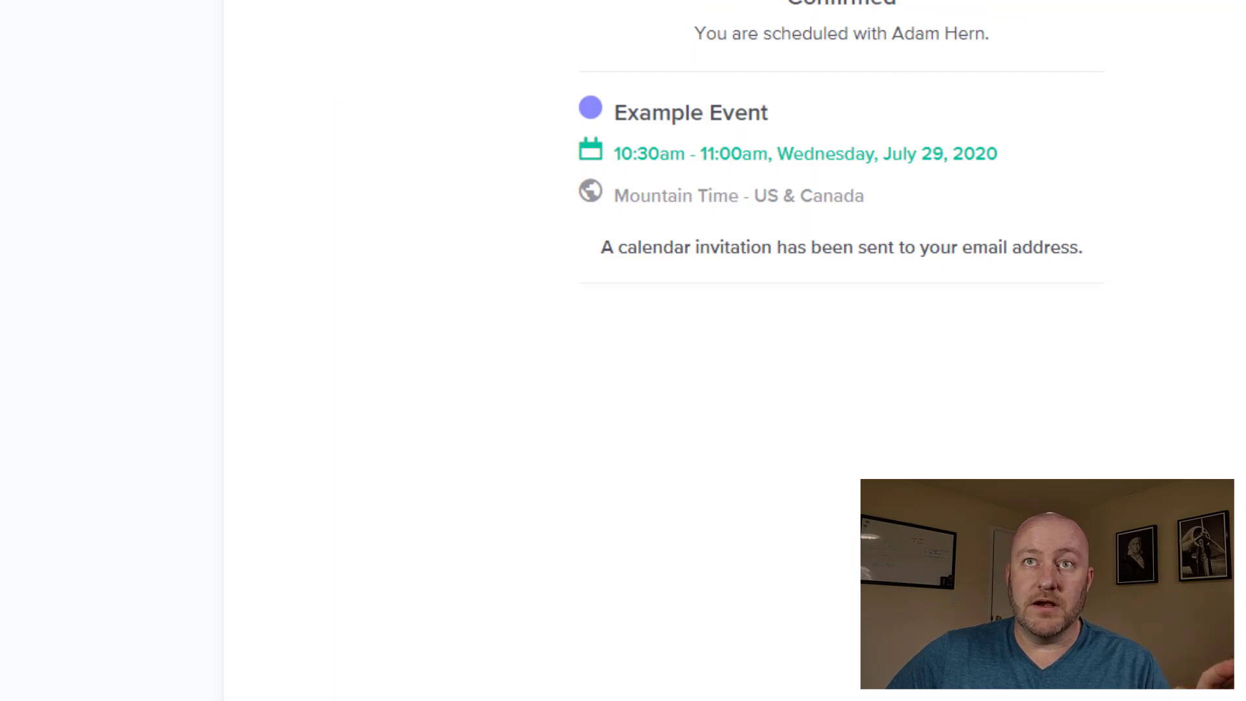
Check the new client row in the Clients table, including its linked consultations and other fields
left_click_drag(701, 31, 984, 36)
left_click(890, 37)
left_click(975, 42)
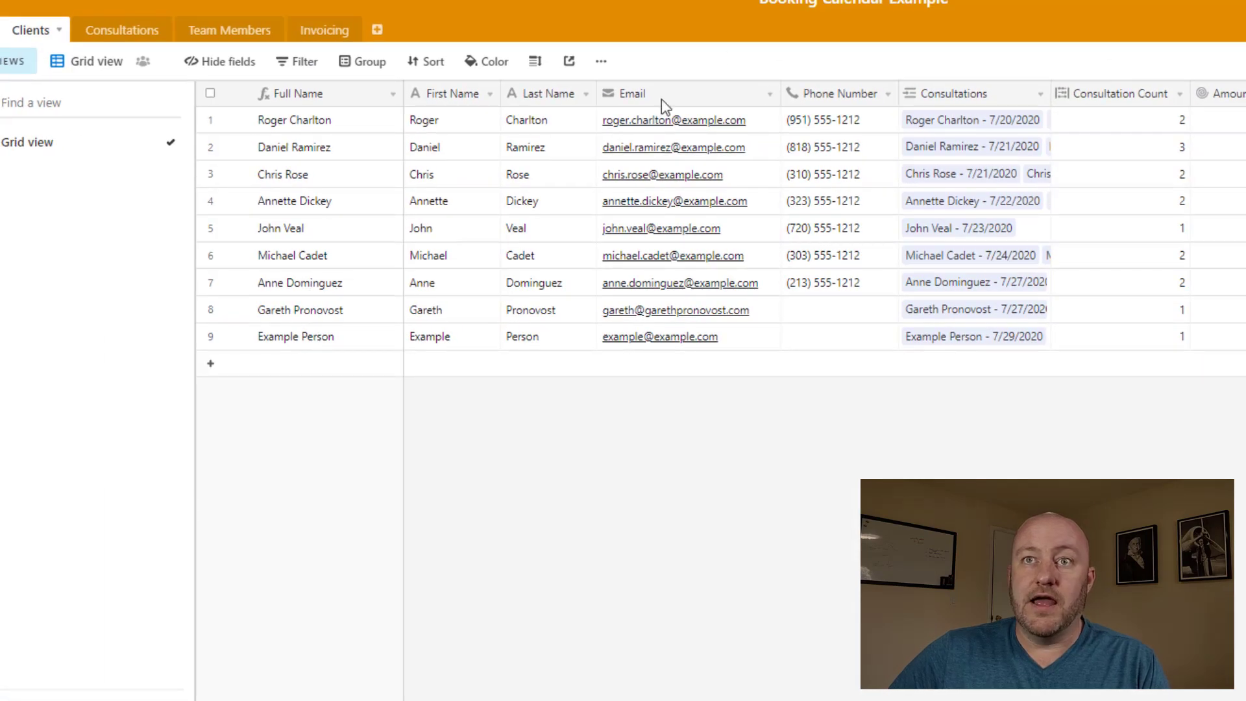
left_click(948, 344)
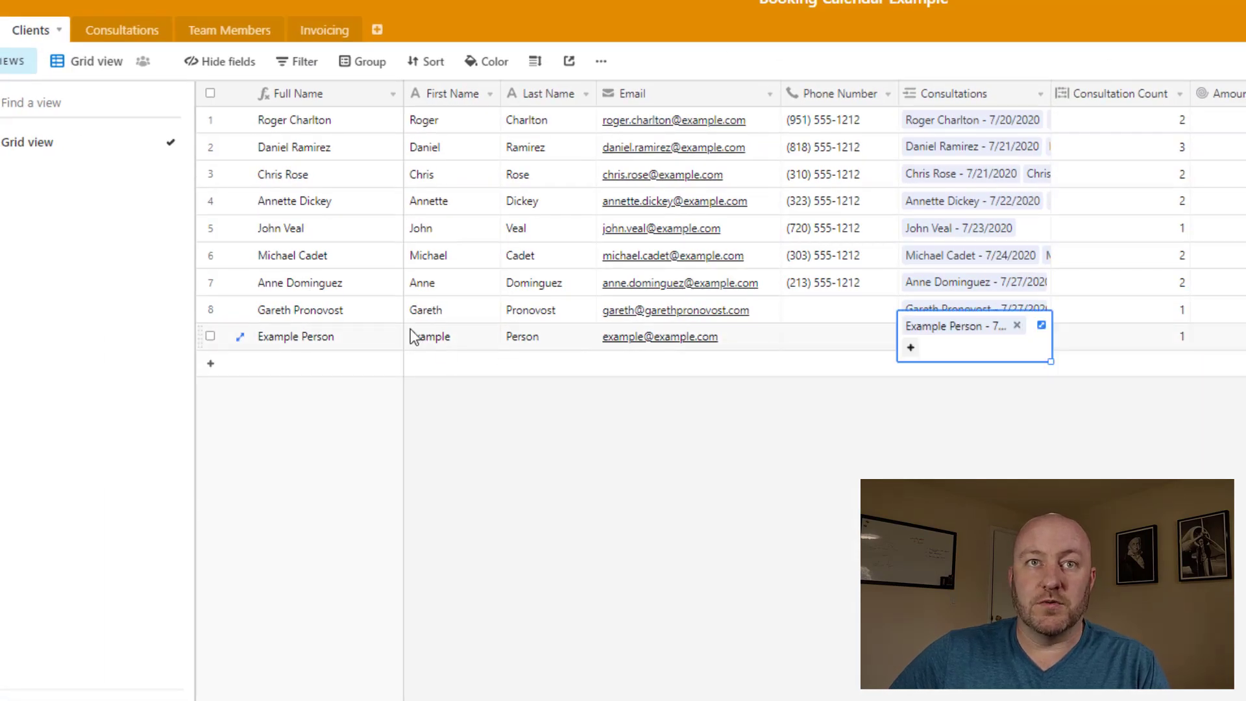
left_click(341, 336)
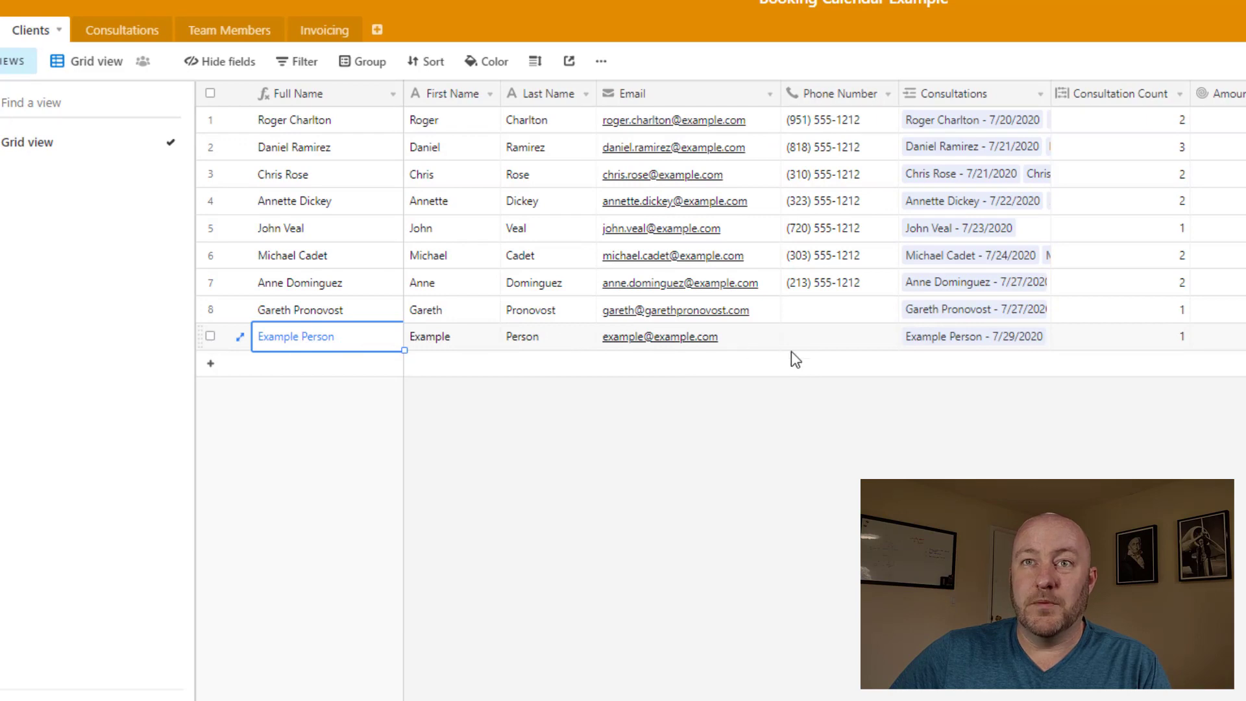
left_click(1214, 336)
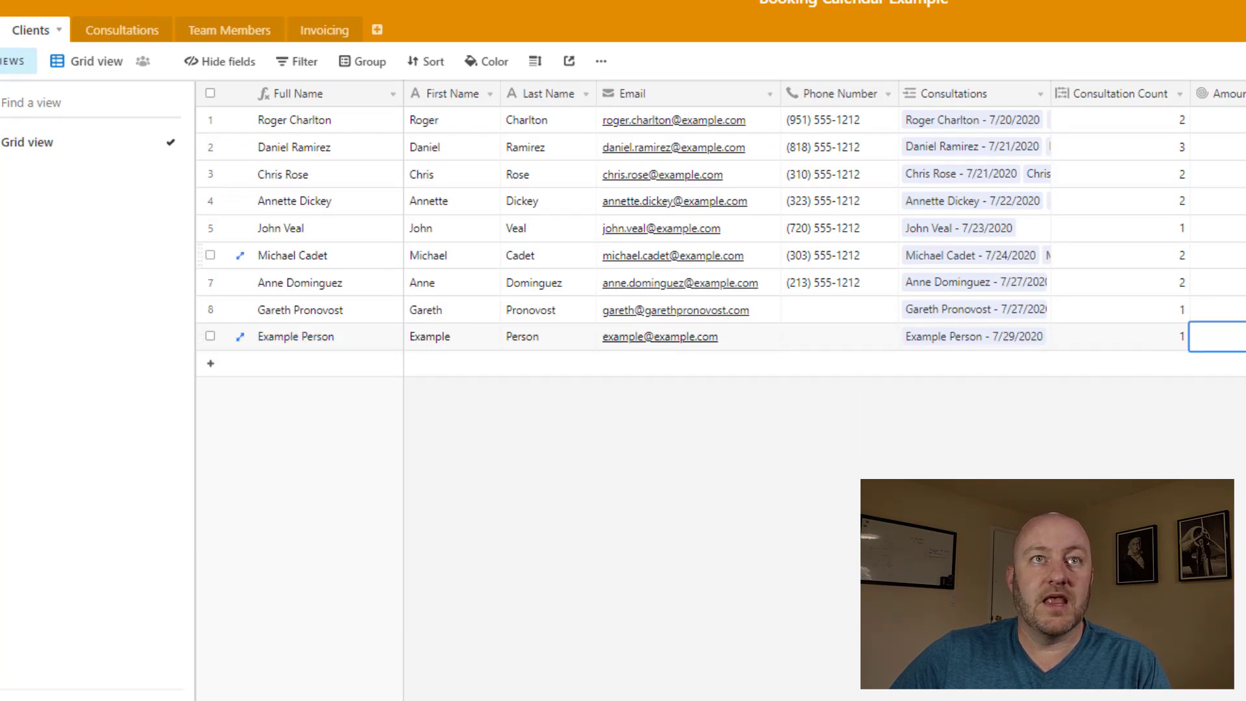
In Consultations, inspect the new 7/29/2020 10:30am record's linked client, date and assigned consultant
left_click(125, 36)
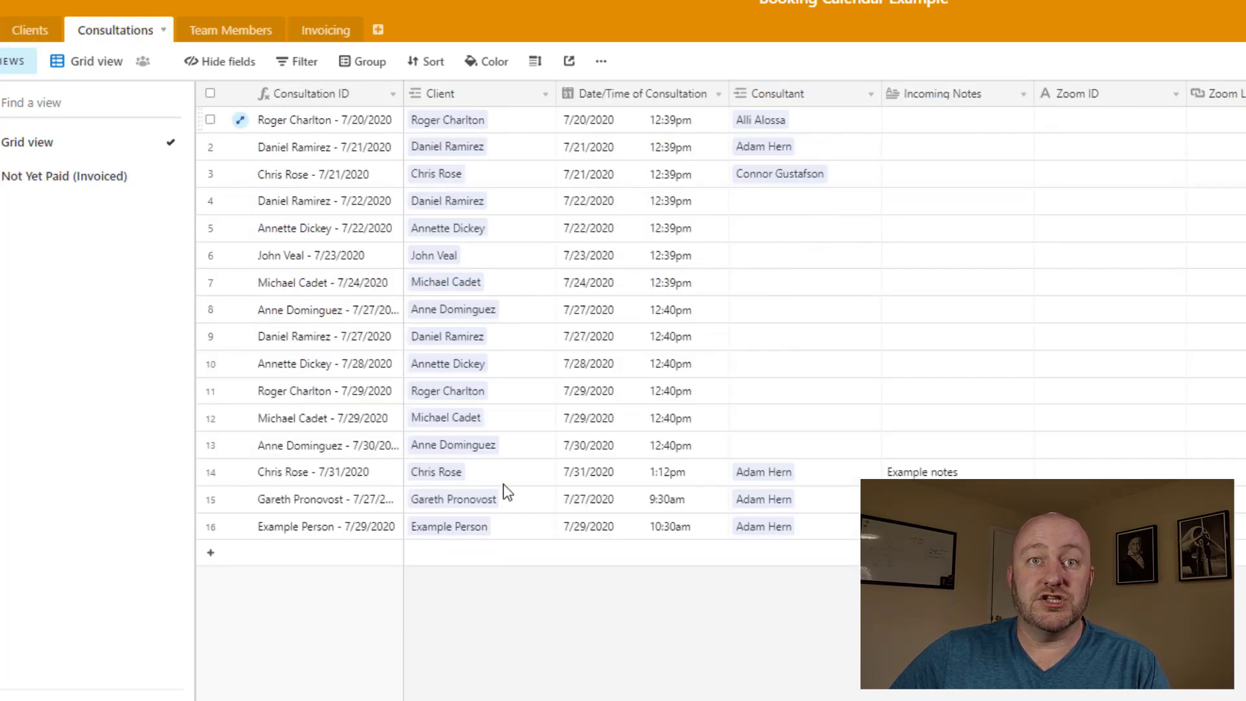
left_click(322, 527)
left_click(432, 531)
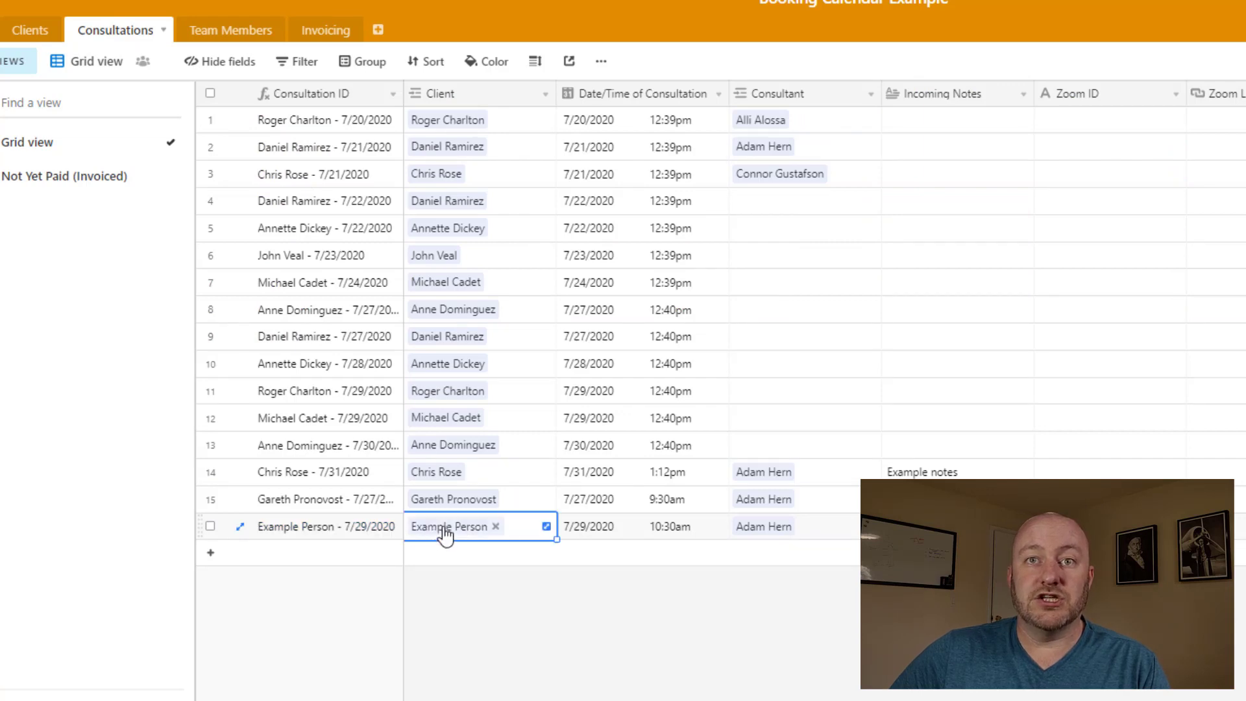
left_click(669, 533)
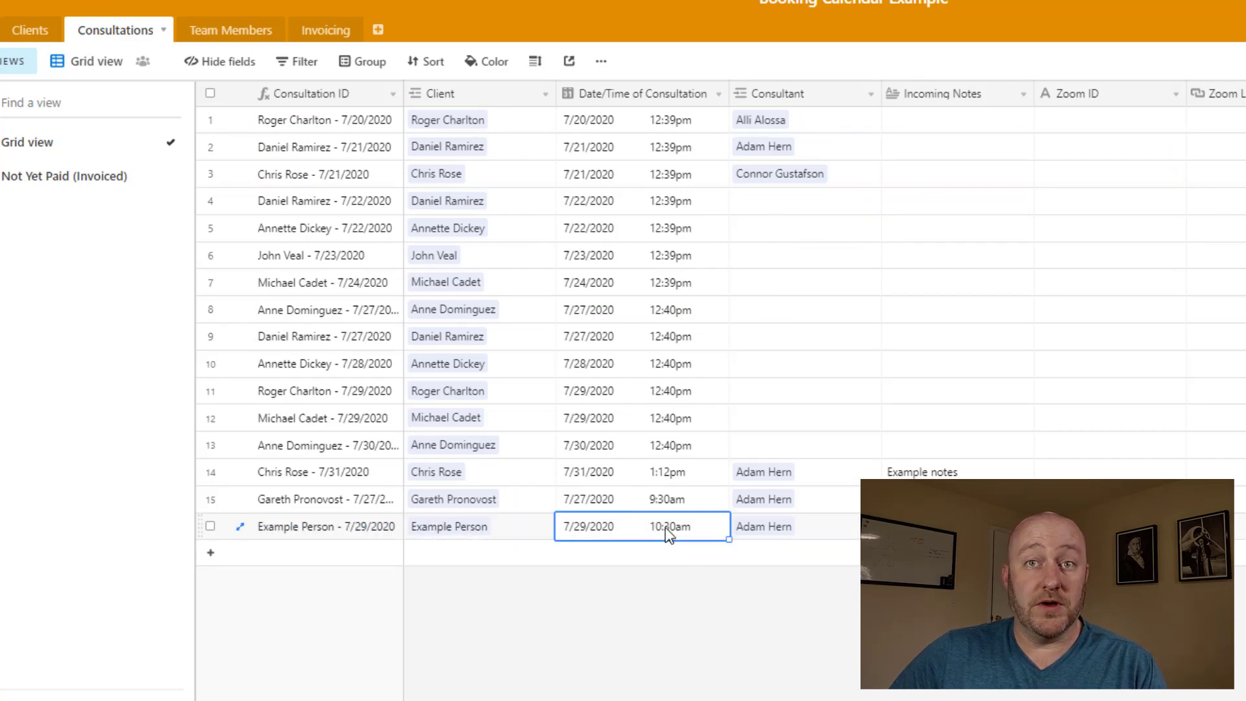
left_click(786, 535)
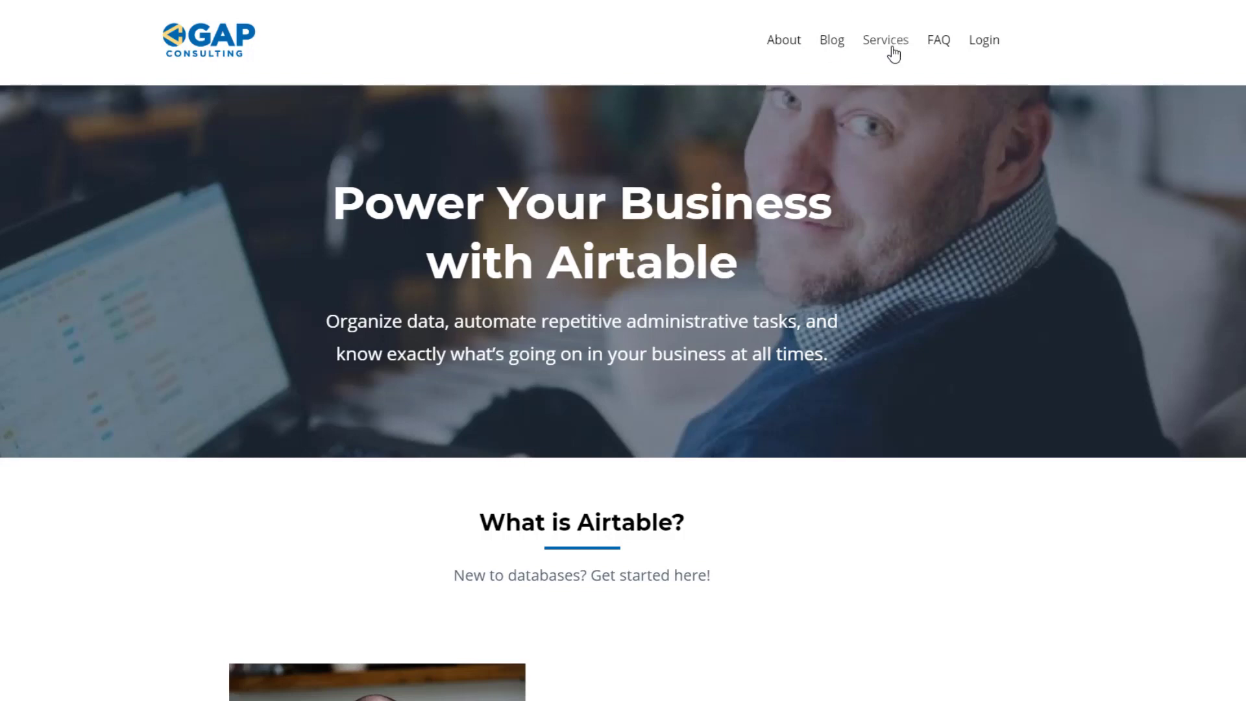
Go to Services and scroll to the hourly help, courses and custom builds option cards
left_click(894, 55)
scroll(144, 361, "down", 5)
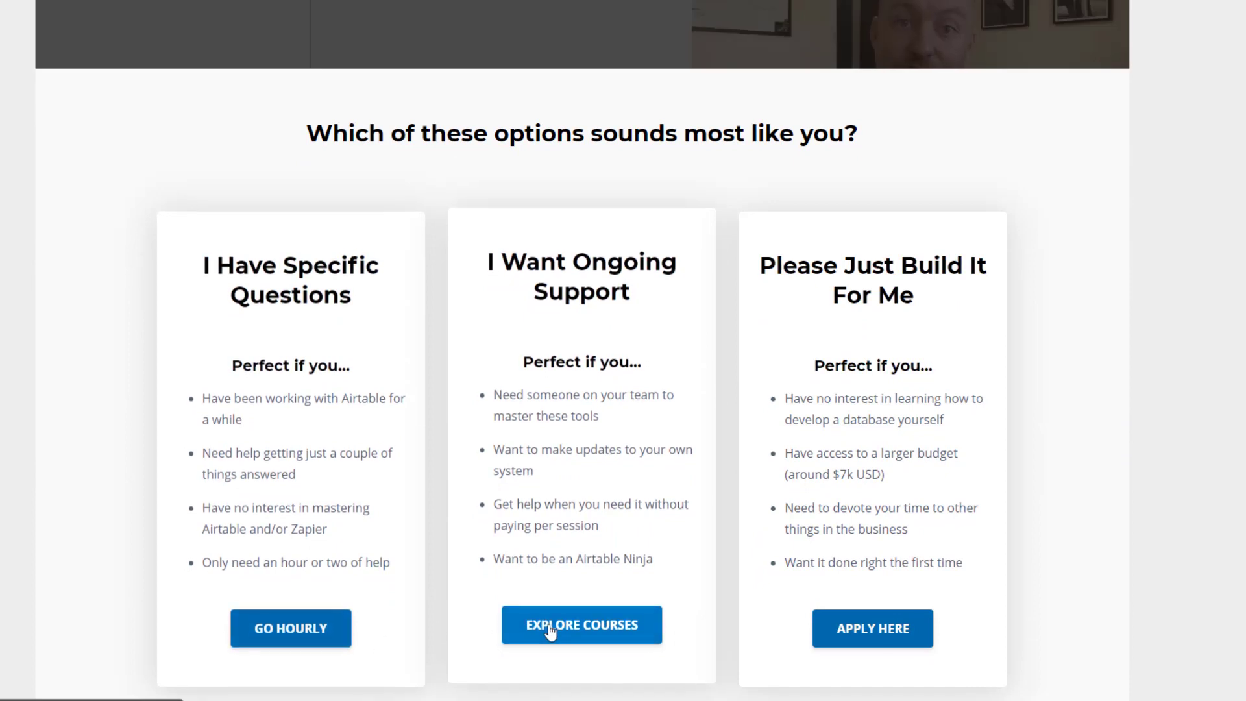